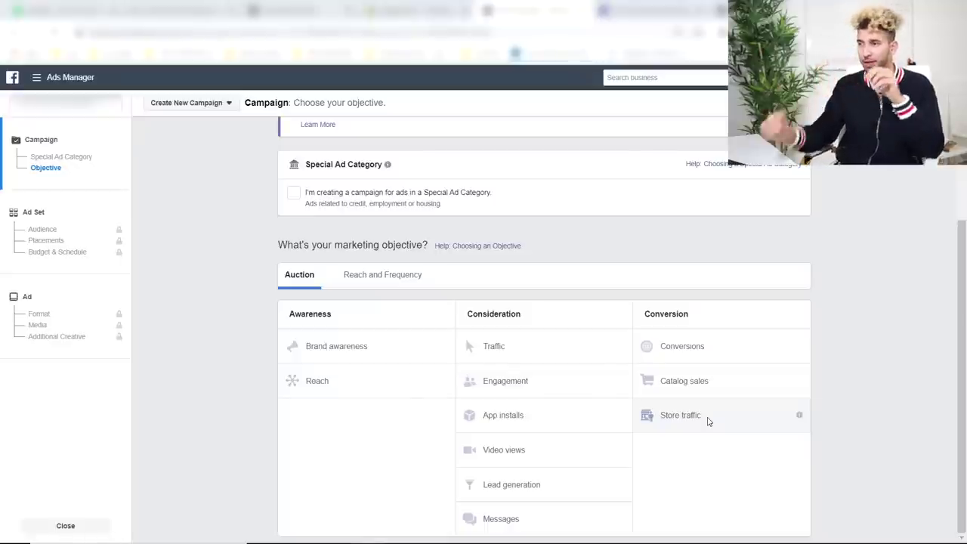
Step: Choose Conversions as the marketing objective and name the campaign "Hair Remover"
{"action": "left_click", "coordinate": [714, 344]}
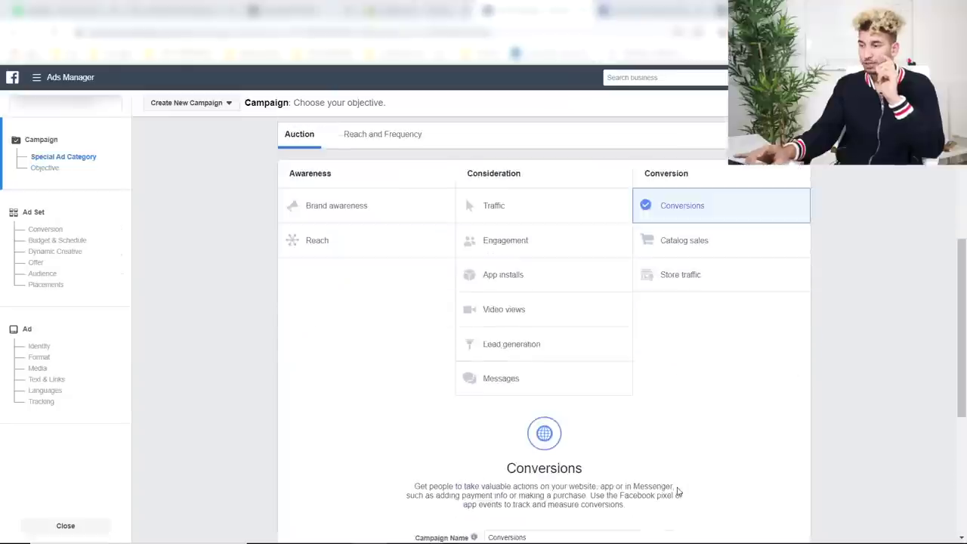
{"action": "left_click_drag", "start_coordinate": [541, 273], "coordinate": [508, 264]}
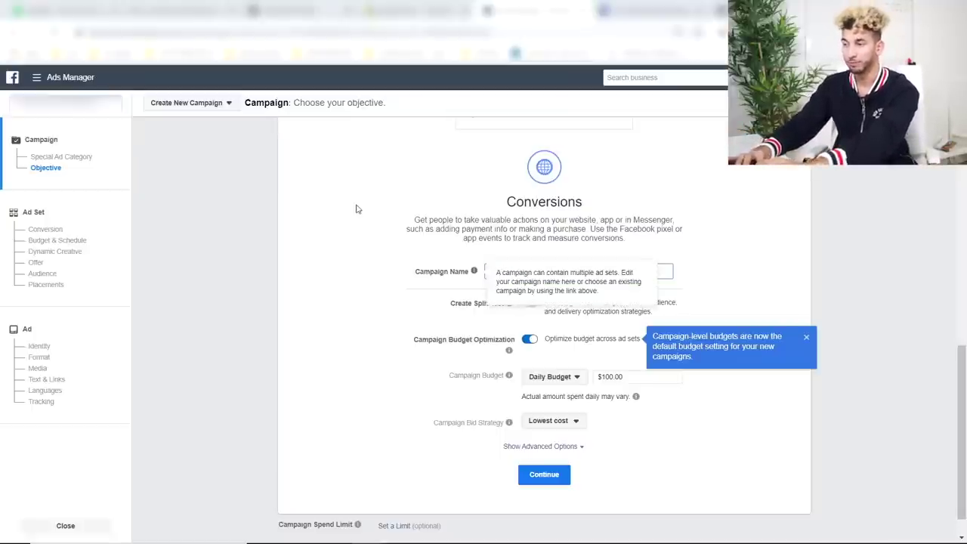
{"action": "left_click", "coordinate": [504, 270]}
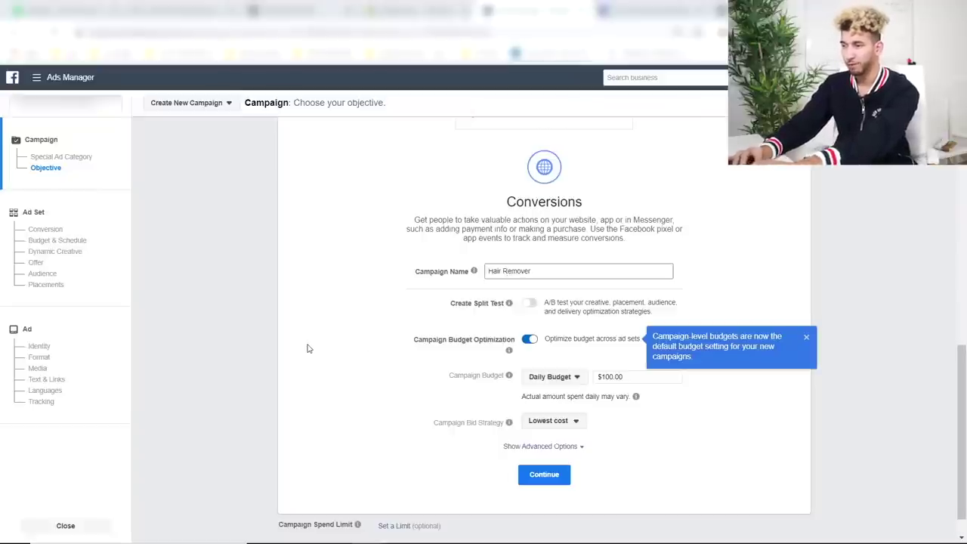
Step: Turn off Campaign Budget Optimization for the campaign and continue to the ad set settings
{"action": "left_click", "coordinate": [530, 340]}
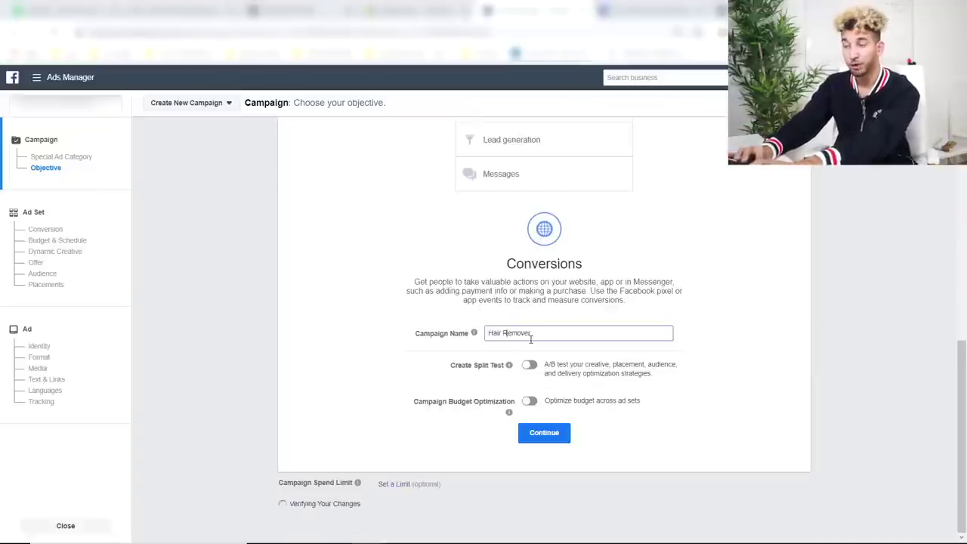
{"action": "left_click", "coordinate": [530, 405]}
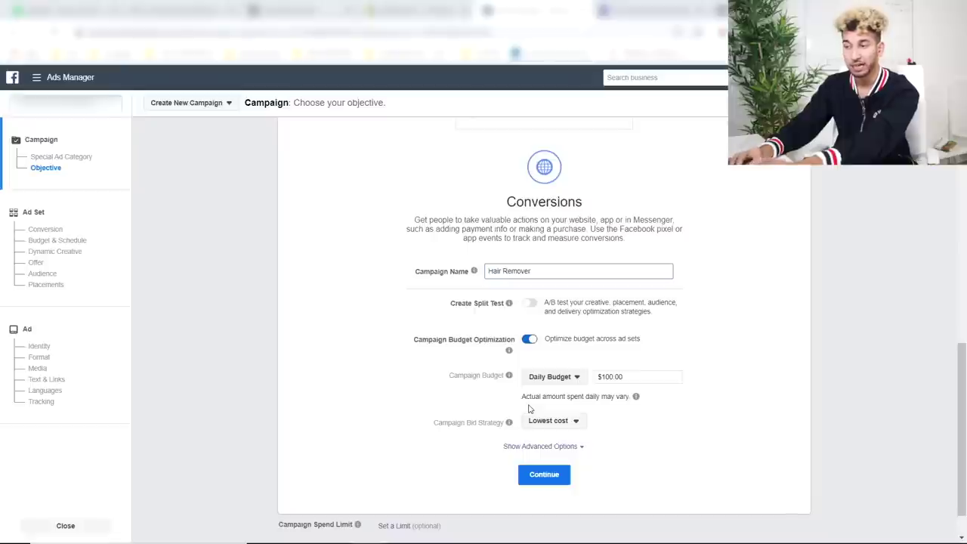
{"action": "left_click", "coordinate": [529, 341]}
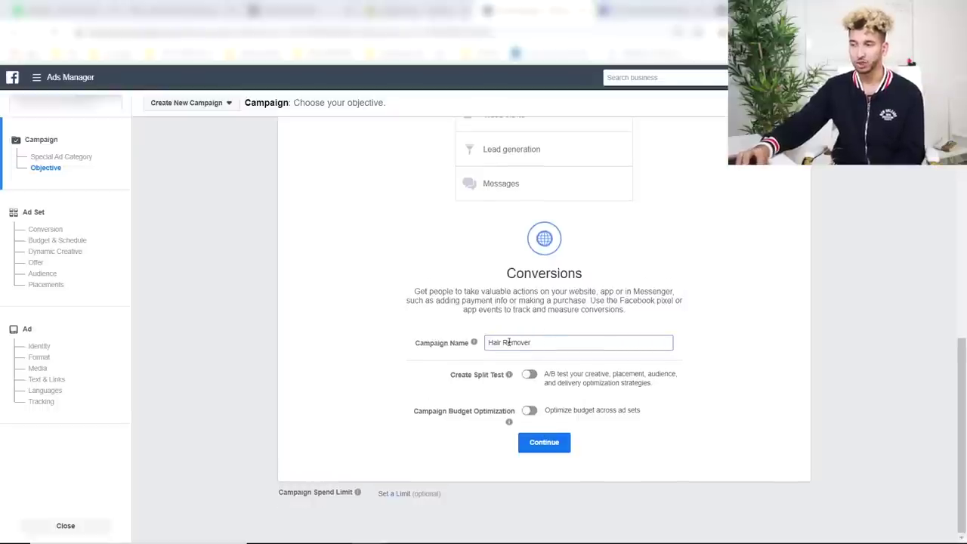
{"action": "left_click", "coordinate": [550, 445]}
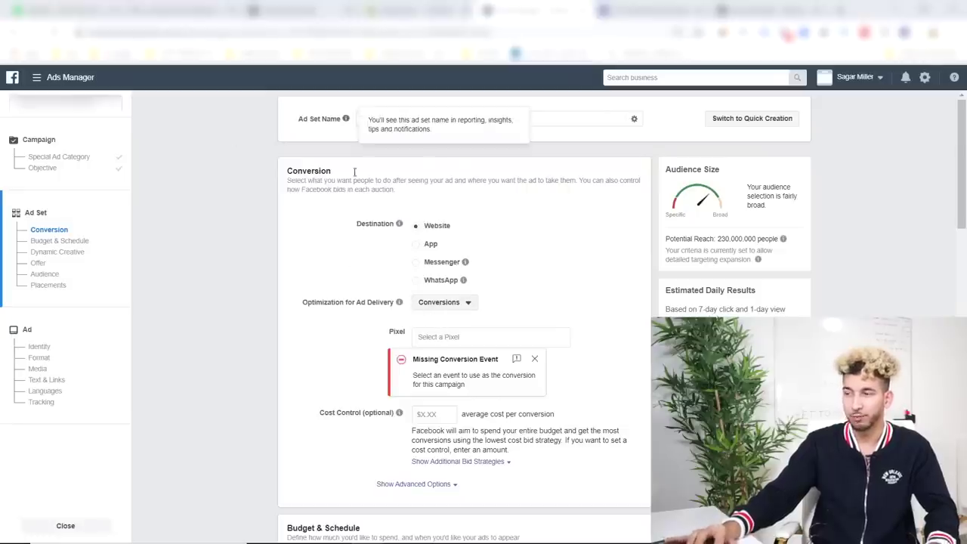
Step: Select Jewelry #1's Pixel for the ad set and choose Purchase as its conversion event
{"action": "scroll", "coordinate": [362, 287], "scroll_direction": "down", "scroll_amount": 1}
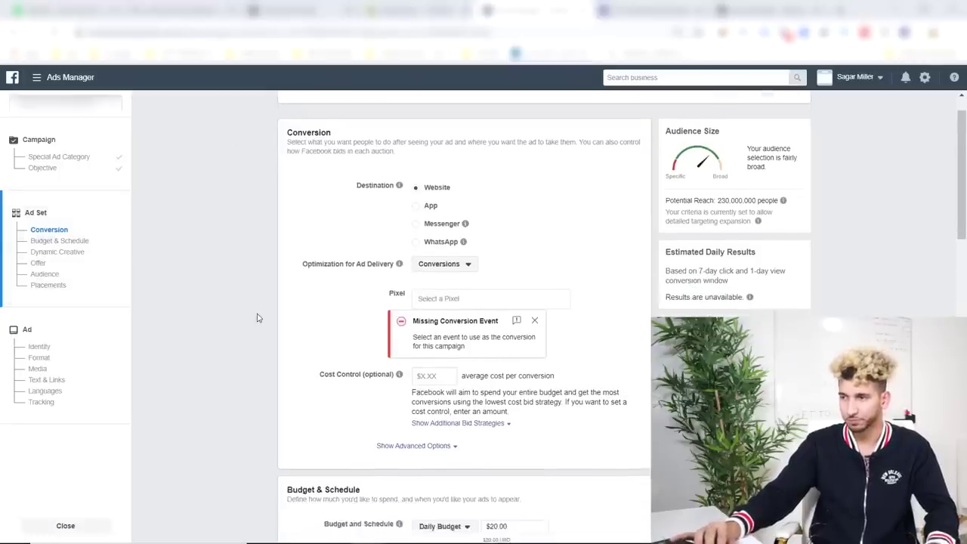
{"action": "scroll", "coordinate": [490, 240], "scroll_direction": "up", "scroll_amount": 1}
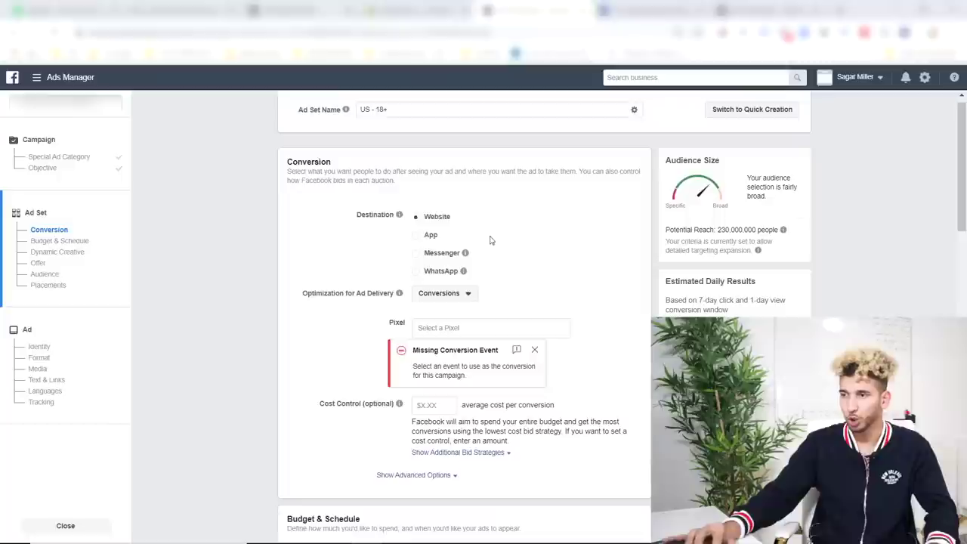
{"action": "left_click", "coordinate": [444, 329]}
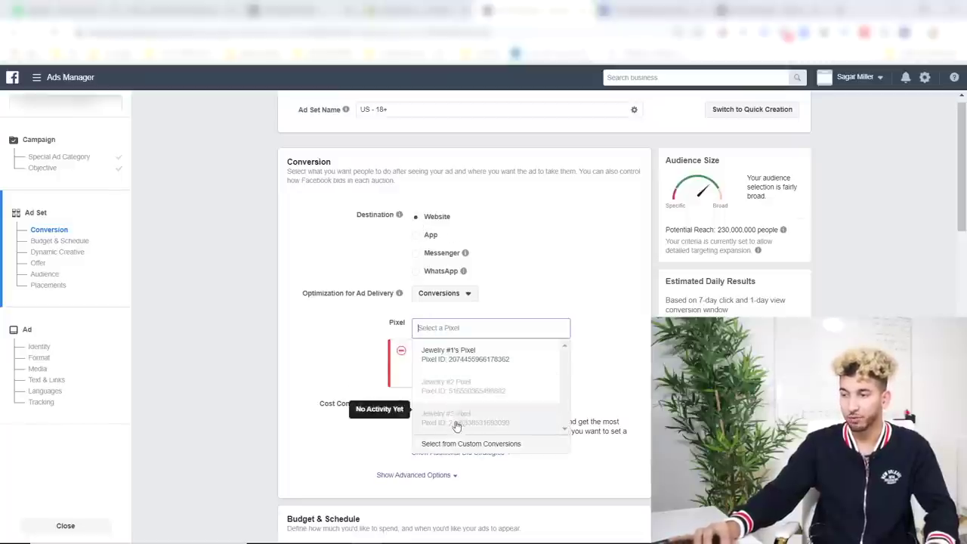
{"action": "left_click", "coordinate": [464, 355]}
{"action": "left_click", "coordinate": [434, 360]}
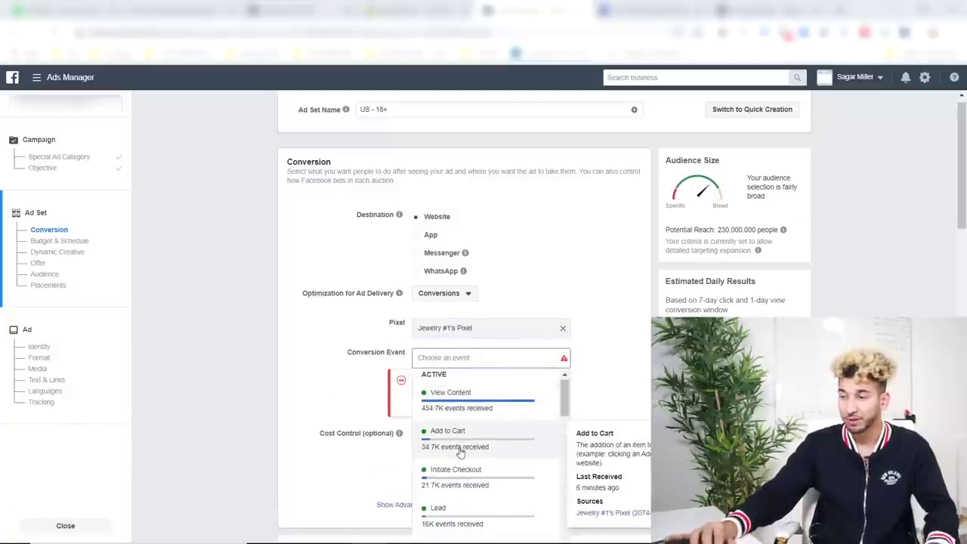
{"action": "scroll", "coordinate": [458, 446], "scroll_direction": "down", "scroll_amount": 1}
{"action": "scroll", "coordinate": [459, 451], "scroll_direction": "down", "scroll_amount": 1}
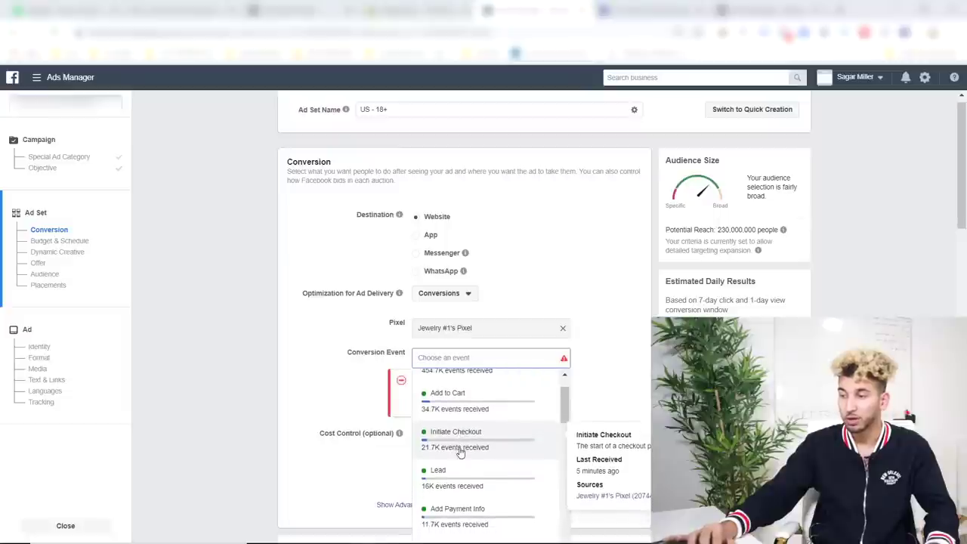
{"action": "scroll", "coordinate": [458, 457], "scroll_direction": "down", "scroll_amount": 1}
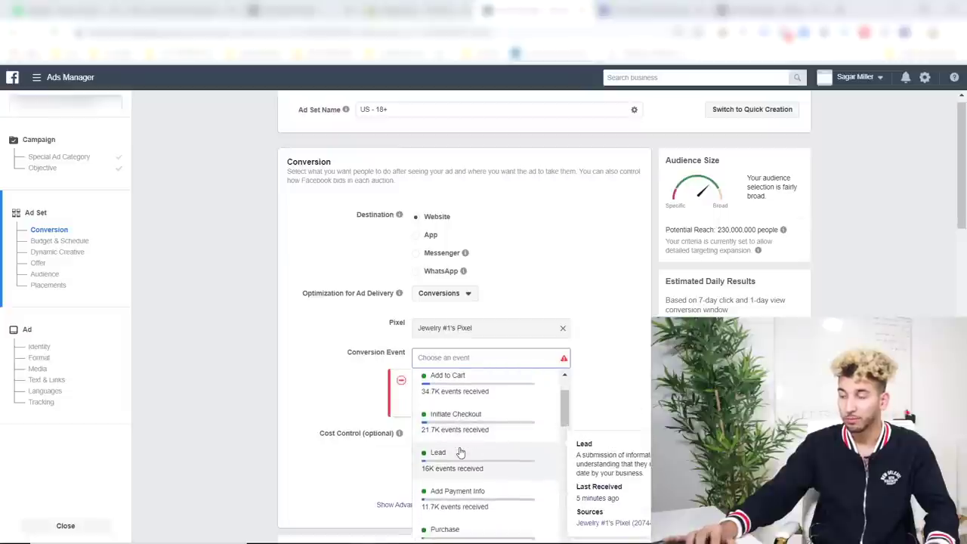
{"action": "left_click", "coordinate": [451, 531]}
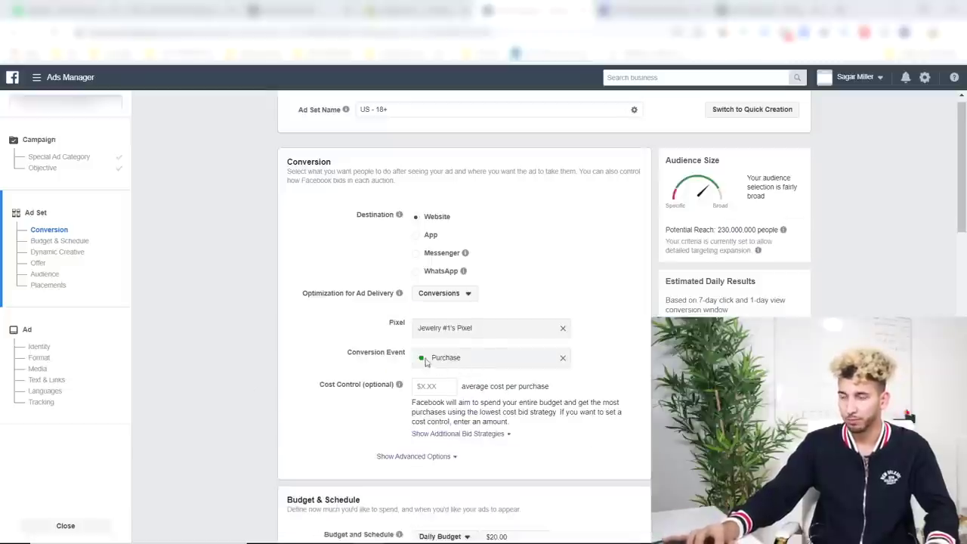
Step: Show the advanced conversion options and set the conversion window to 1 day click or view
{"action": "scroll", "coordinate": [443, 325], "scroll_direction": "down", "scroll_amount": 1}
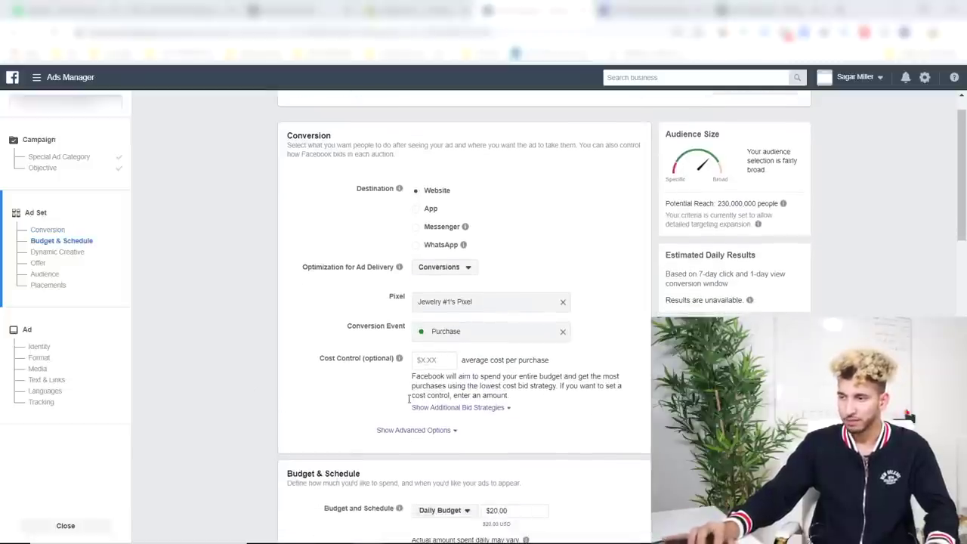
{"action": "left_click", "coordinate": [408, 430]}
{"action": "scroll", "coordinate": [287, 392], "scroll_direction": "down", "scroll_amount": 1}
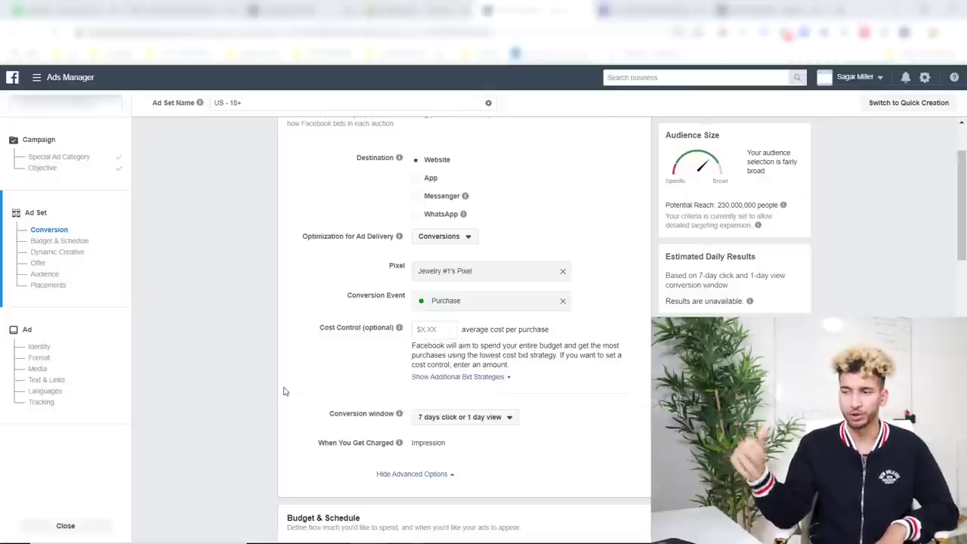
{"action": "left_click", "coordinate": [440, 417]}
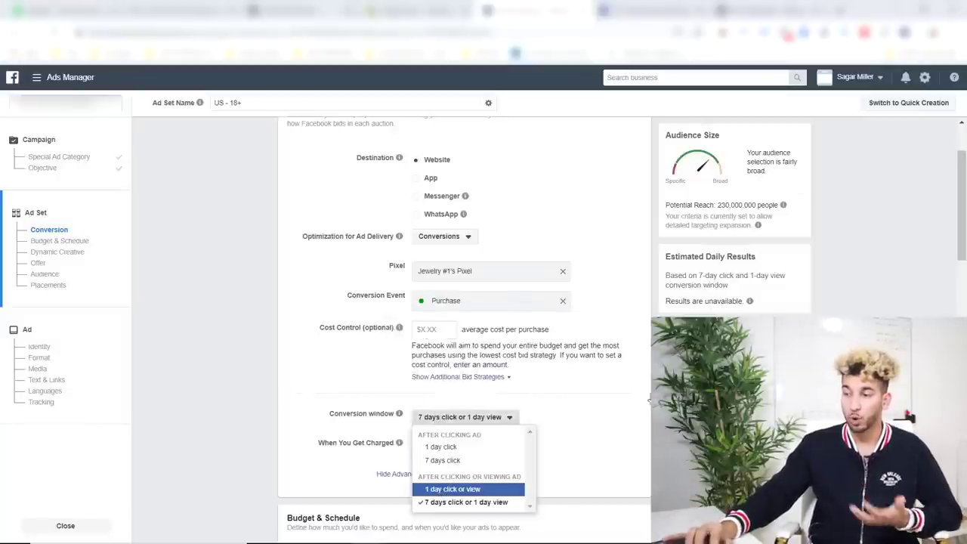
{"action": "left_click", "coordinate": [452, 489]}
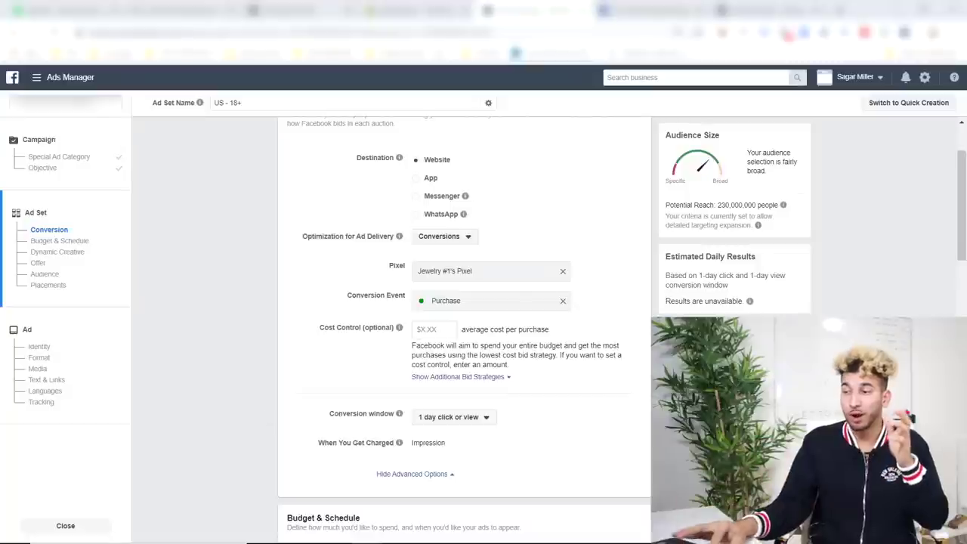
{"action": "left_click", "coordinate": [488, 417]}
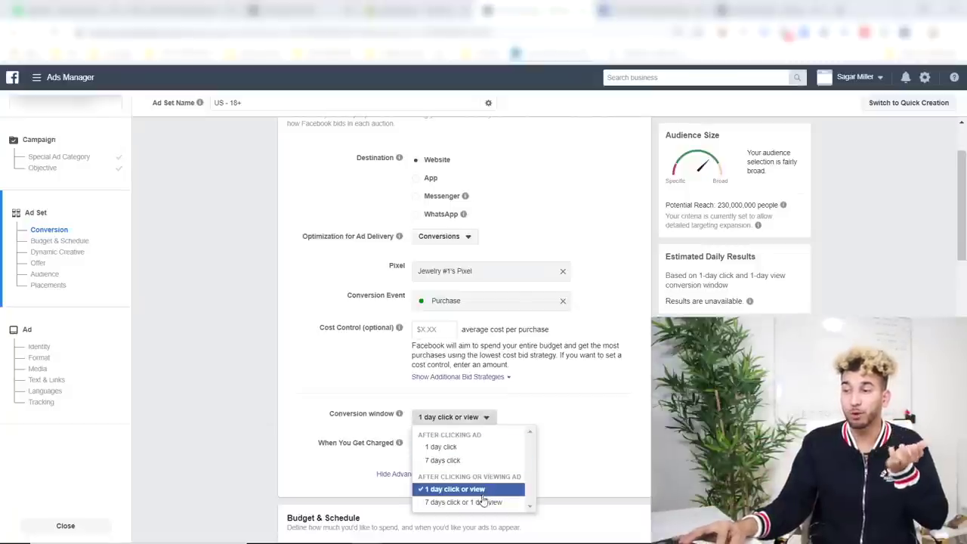
{"action": "left_click", "coordinate": [336, 394]}
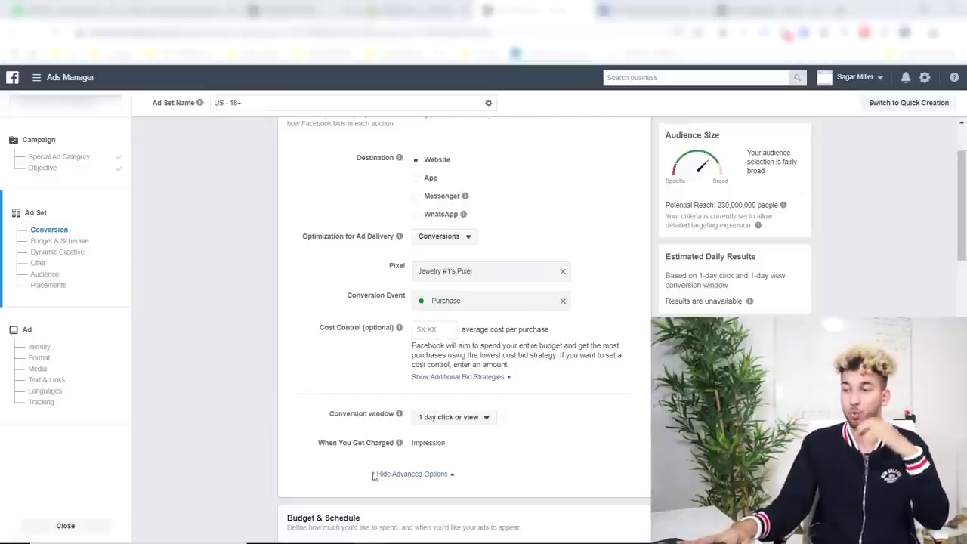
{"action": "left_click", "coordinate": [433, 421]}
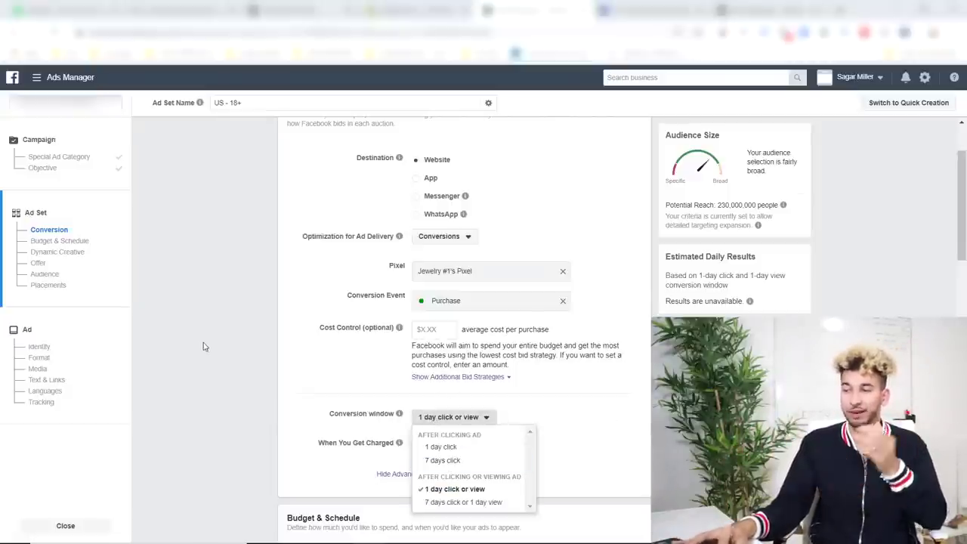
{"action": "left_click", "coordinate": [271, 408]}
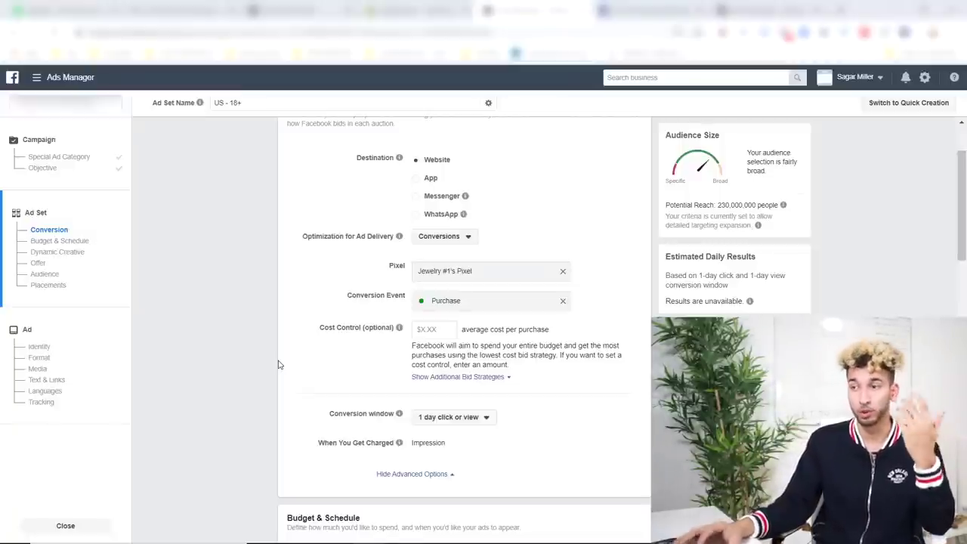
Step: Rename the ad set to "Smash the like button"
{"action": "scroll", "coordinate": [327, 220], "scroll_direction": "up", "scroll_amount": 2}
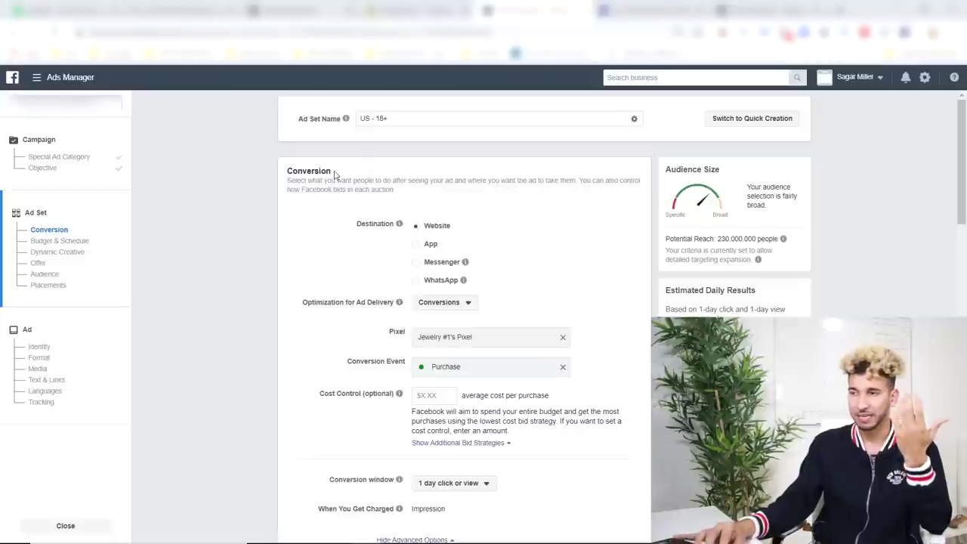
{"action": "left_click_drag", "start_coordinate": [398, 121], "coordinate": [358, 118]}
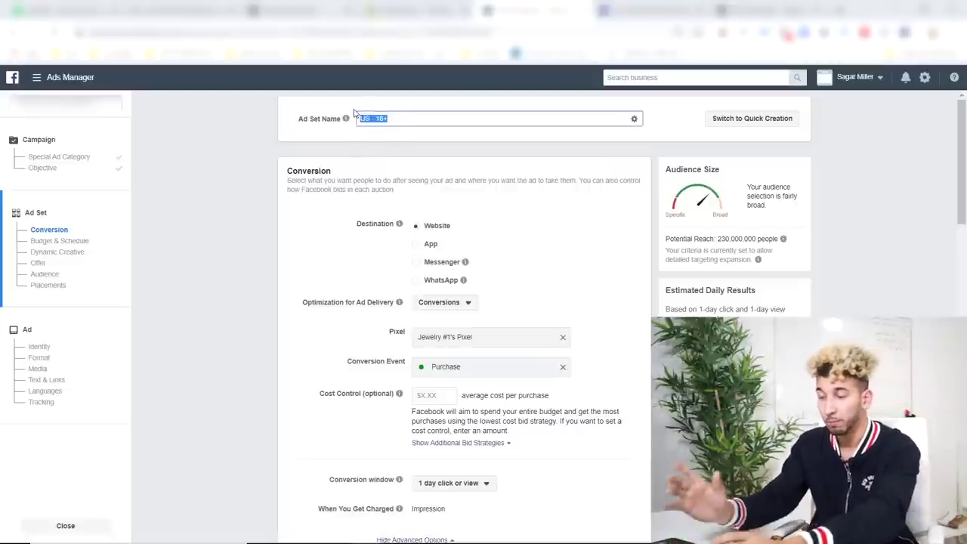
{"action": "type", "text": "Sma"}
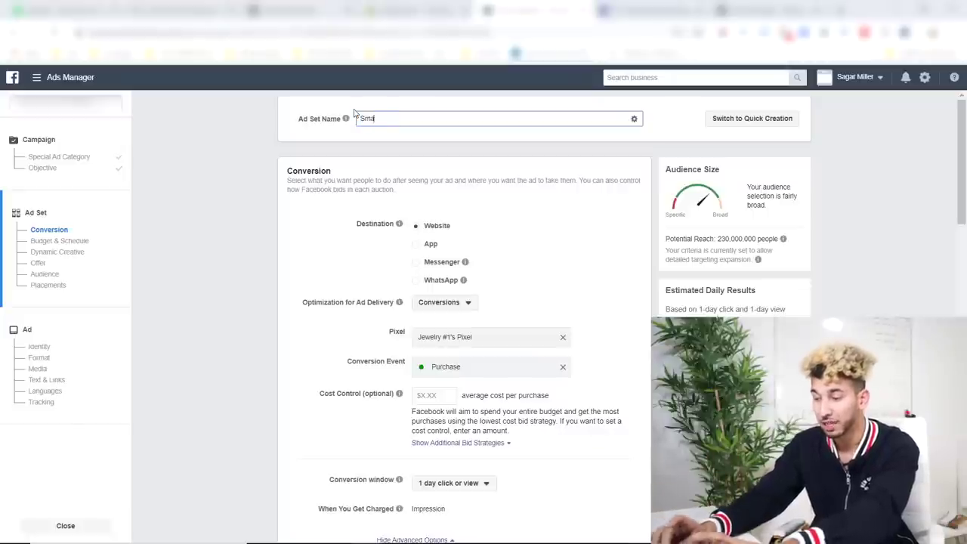
{"action": "type", "text": "sh the like button"}
{"action": "left_click", "coordinate": [367, 263]}
Step: Select Conversions as the optimization for ad delivery
{"action": "scroll", "coordinate": [393, 253], "scroll_direction": "down", "scroll_amount": 1}
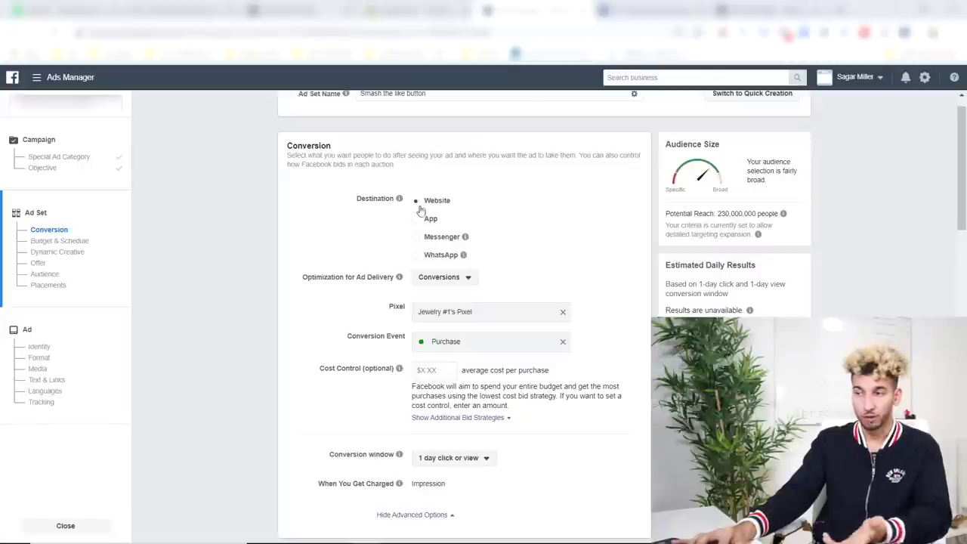
{"action": "left_click", "coordinate": [442, 278]}
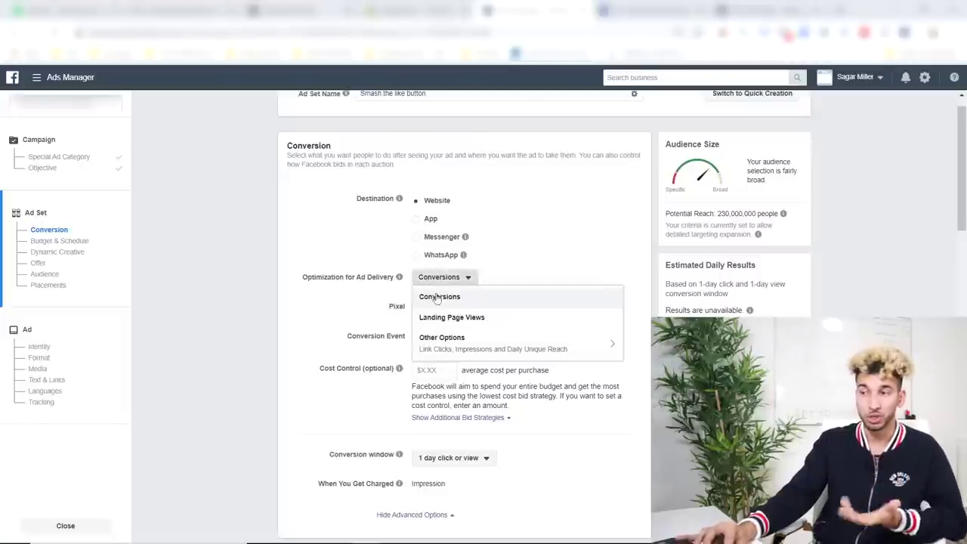
{"action": "left_click", "coordinate": [450, 295]}
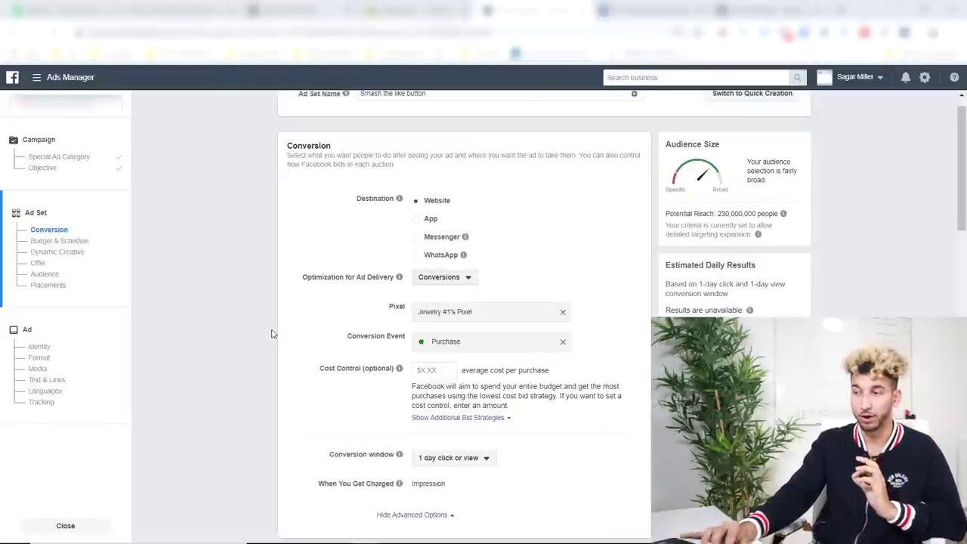
Step: Set the ad set's daily budget to $5.00
{"action": "scroll", "coordinate": [378, 302], "scroll_direction": "down", "scroll_amount": 1}
{"action": "scroll", "coordinate": [238, 363], "scroll_direction": "down", "scroll_amount": 1}
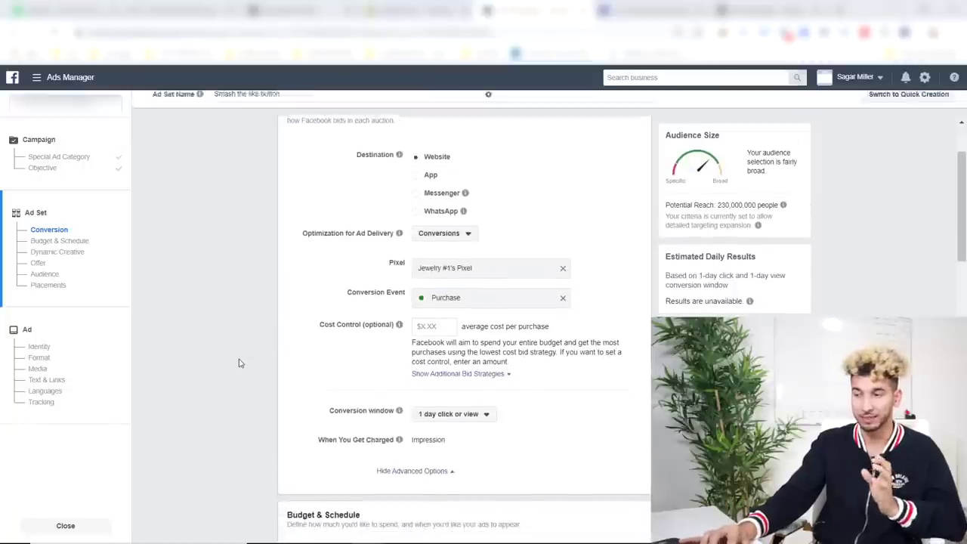
{"action": "scroll", "coordinate": [246, 391], "scroll_direction": "down", "scroll_amount": 4}
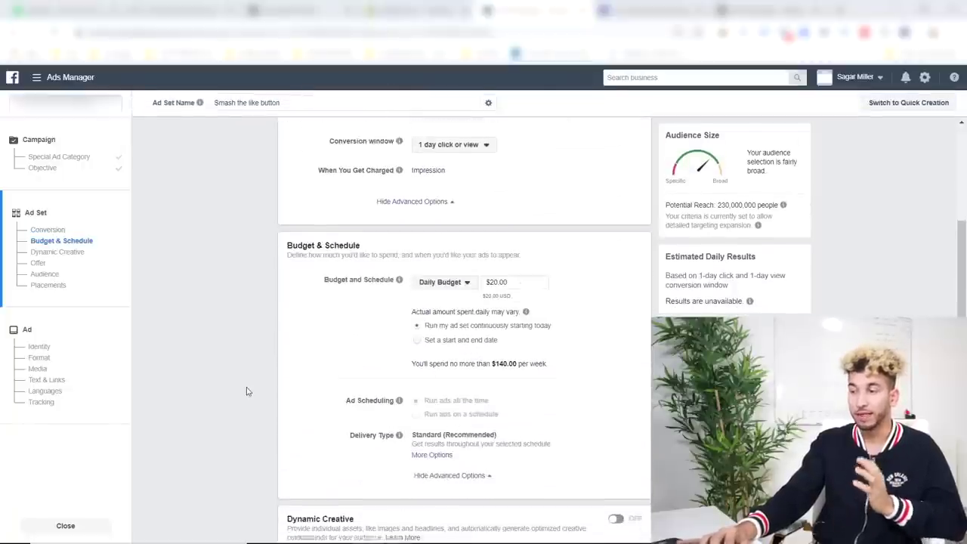
{"action": "left_click", "coordinate": [508, 281]}
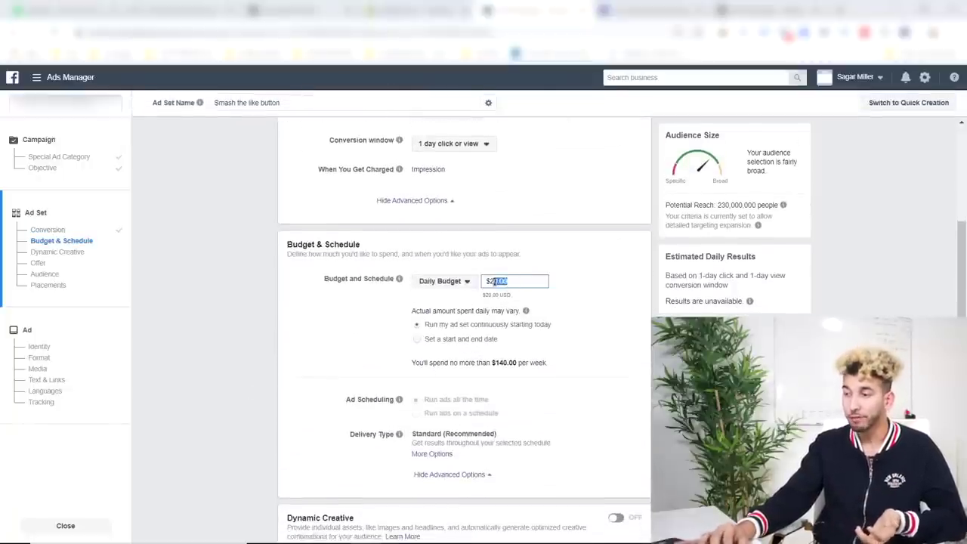
{"action": "key", "text": "BackSpace"}
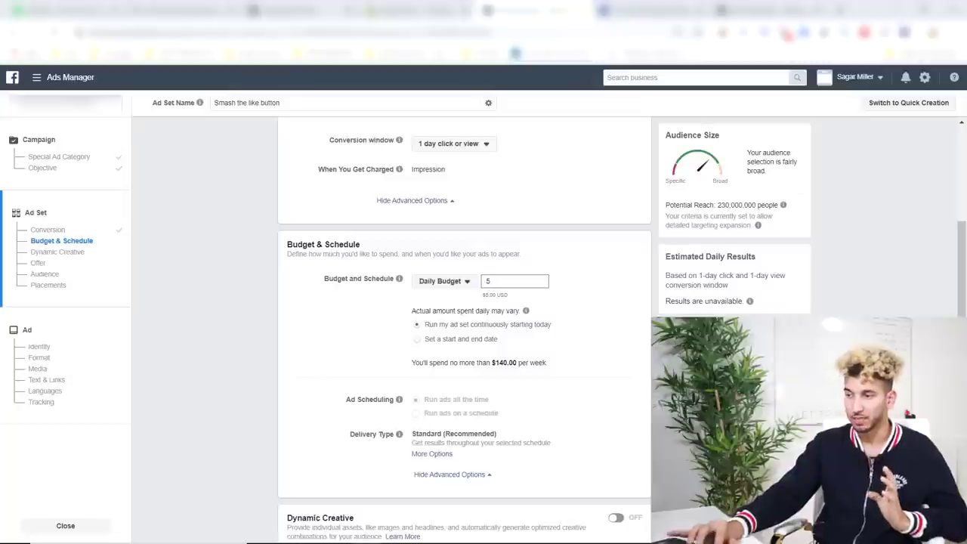
{"action": "type", "text": "5"}
{"action": "key", "text": "Tab"}
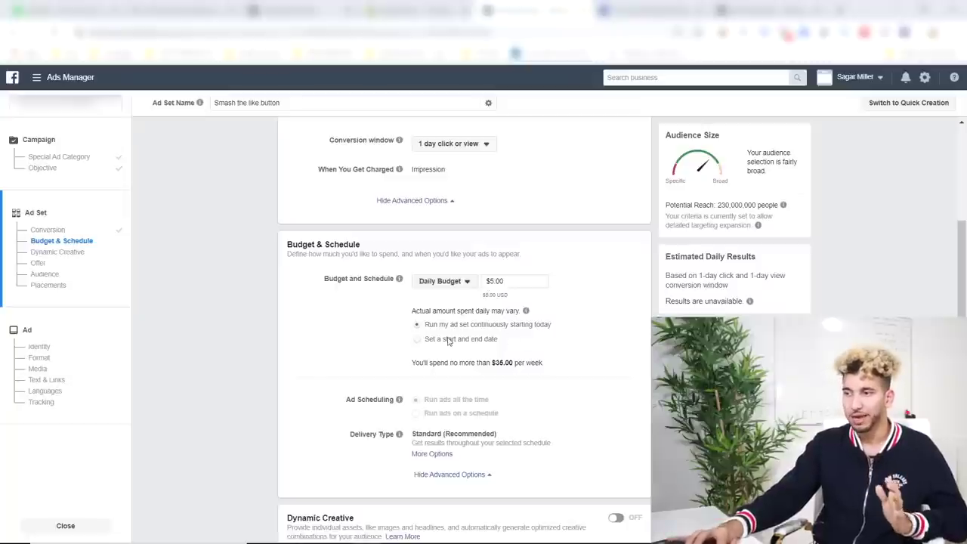
Step: Schedule the ad set with a start and end date, starting Dec 10, 2019 at 12:00 AM
{"action": "left_click", "coordinate": [416, 340]}
{"action": "left_click", "coordinate": [502, 371]}
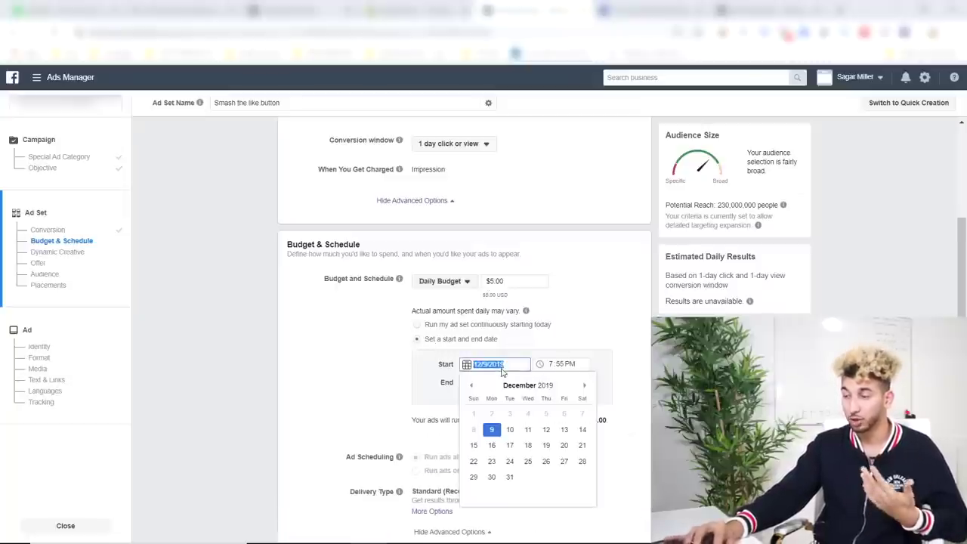
{"action": "left_click", "coordinate": [512, 429]}
{"action": "left_click", "coordinate": [550, 369]}
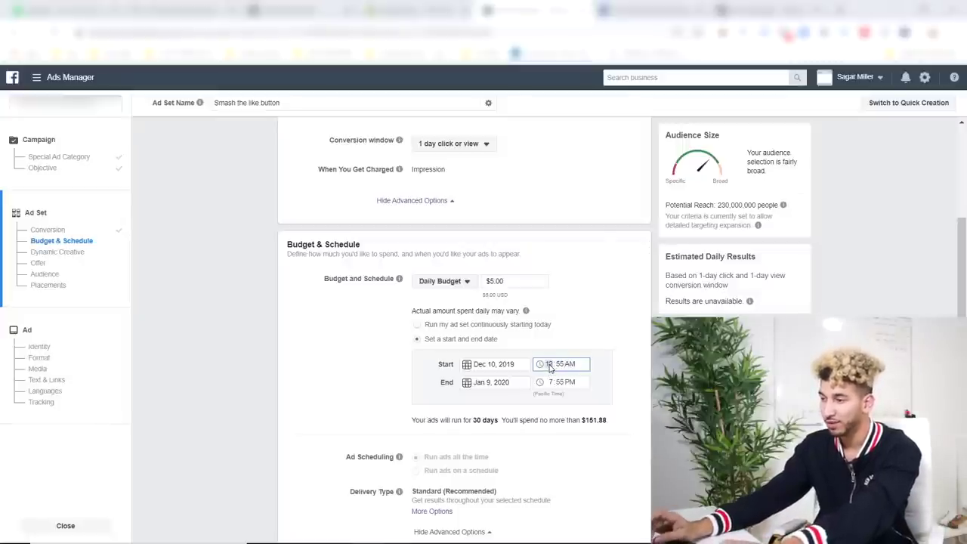
{"action": "type", "text": "00"}
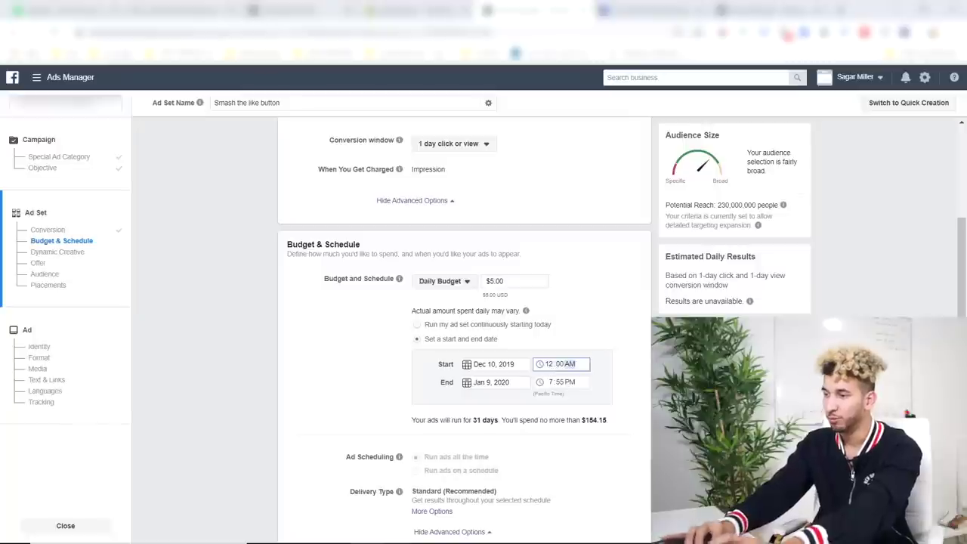
{"action": "left_click", "coordinate": [560, 405]}
Step: Set the ad set's end date to Apr 23, 2020
{"action": "left_click", "coordinate": [519, 382]}
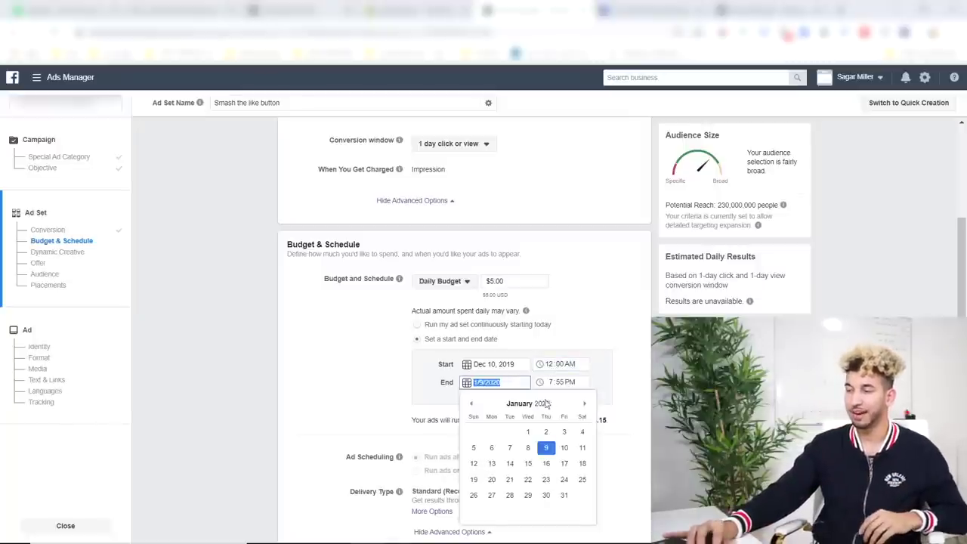
{"action": "left_click", "coordinate": [581, 405]}
{"action": "left_click", "coordinate": [582, 406]}
{"action": "left_click", "coordinate": [582, 406]}
{"action": "left_click", "coordinate": [545, 479]}
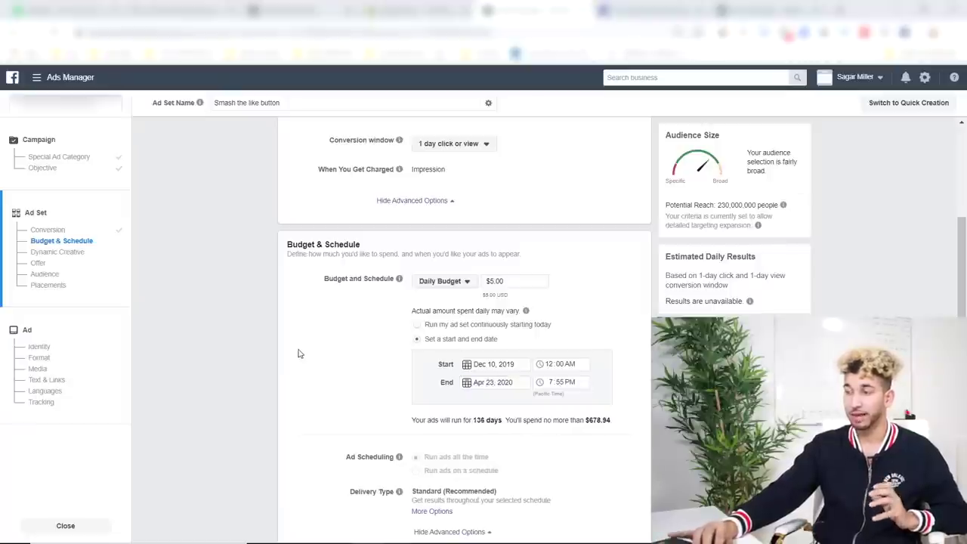
Step: Set the audience's location targeting to people who live in this location, for the United States
{"action": "scroll", "coordinate": [359, 342], "scroll_direction": "down", "scroll_amount": 1}
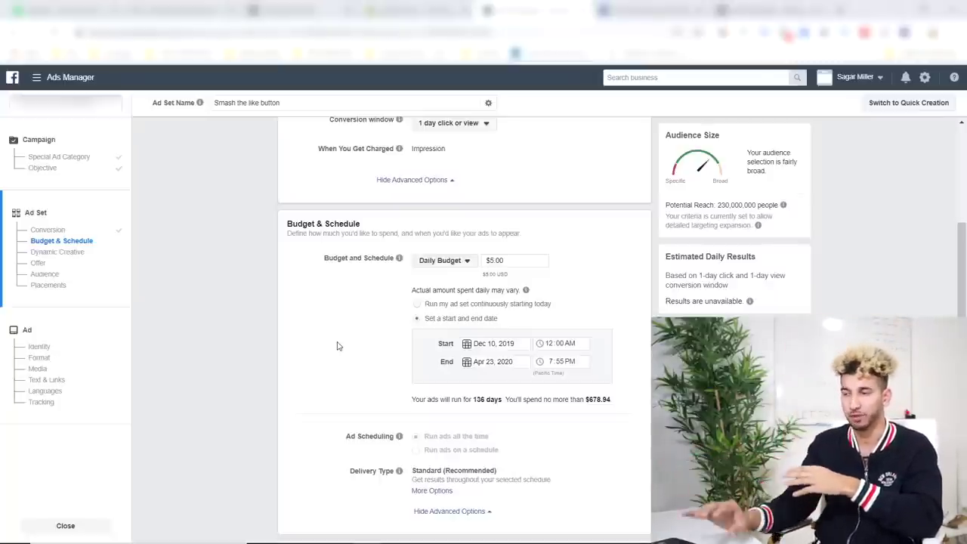
{"action": "scroll", "coordinate": [338, 346], "scroll_direction": "down", "scroll_amount": 2}
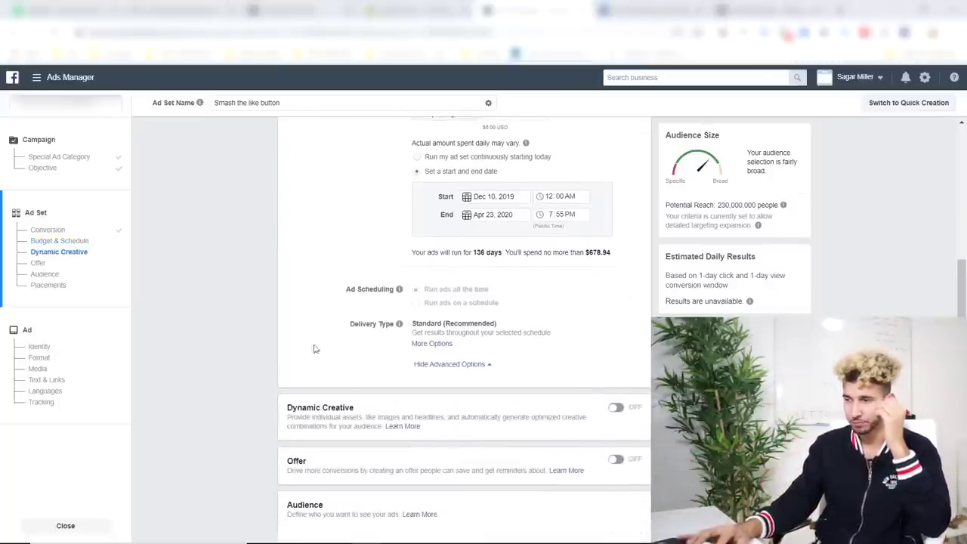
{"action": "scroll", "coordinate": [378, 325], "scroll_direction": "down", "scroll_amount": 1}
{"action": "scroll", "coordinate": [293, 268], "scroll_direction": "down", "scroll_amount": 3}
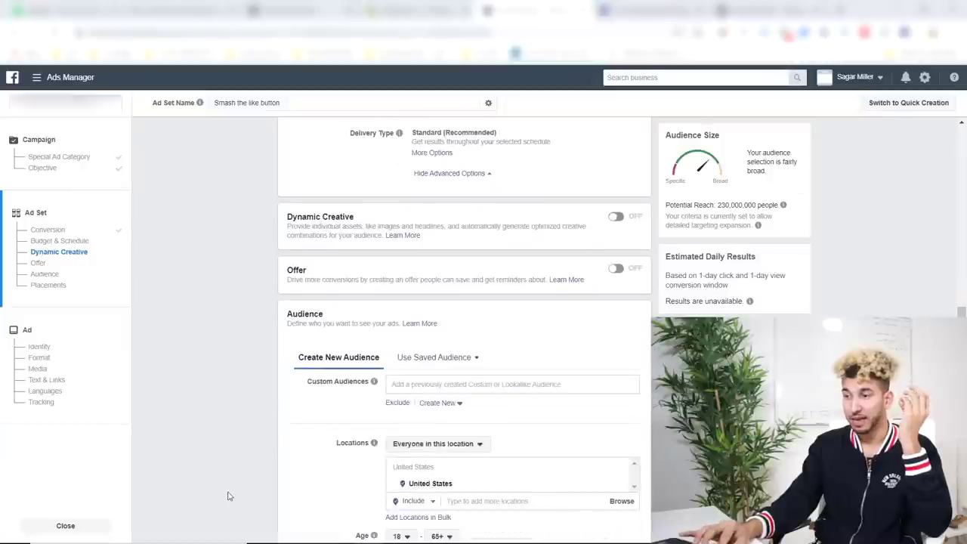
{"action": "scroll", "coordinate": [216, 457], "scroll_direction": "down", "scroll_amount": 1}
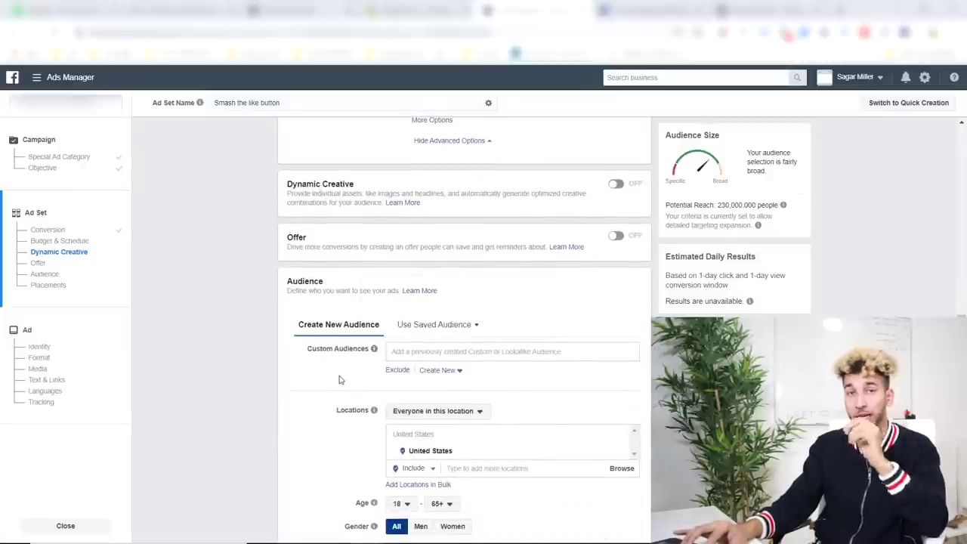
{"action": "left_click_drag", "start_coordinate": [361, 349], "coordinate": [306, 349]}
{"action": "left_click", "coordinate": [296, 408]}
{"action": "scroll", "coordinate": [294, 409], "scroll_direction": "down", "scroll_amount": 3}
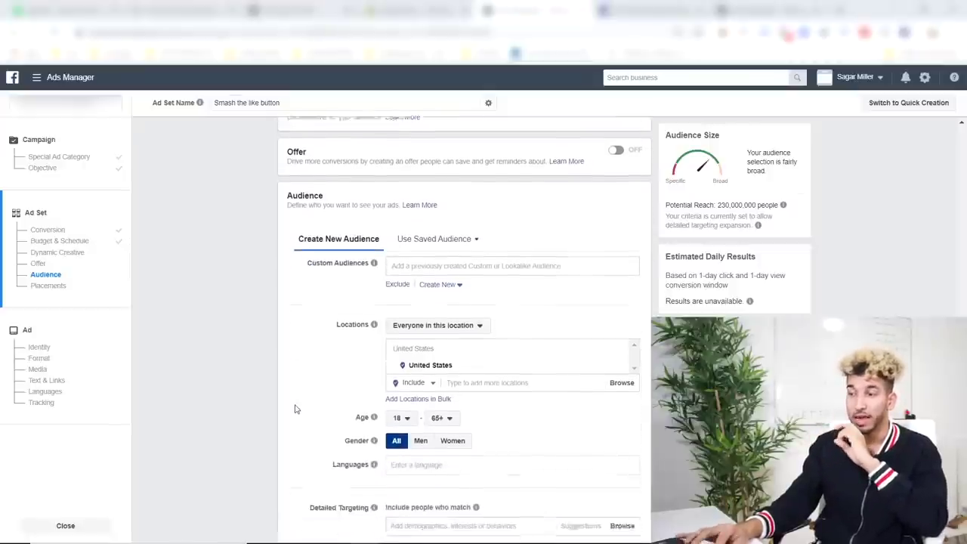
{"action": "left_click", "coordinate": [442, 321]}
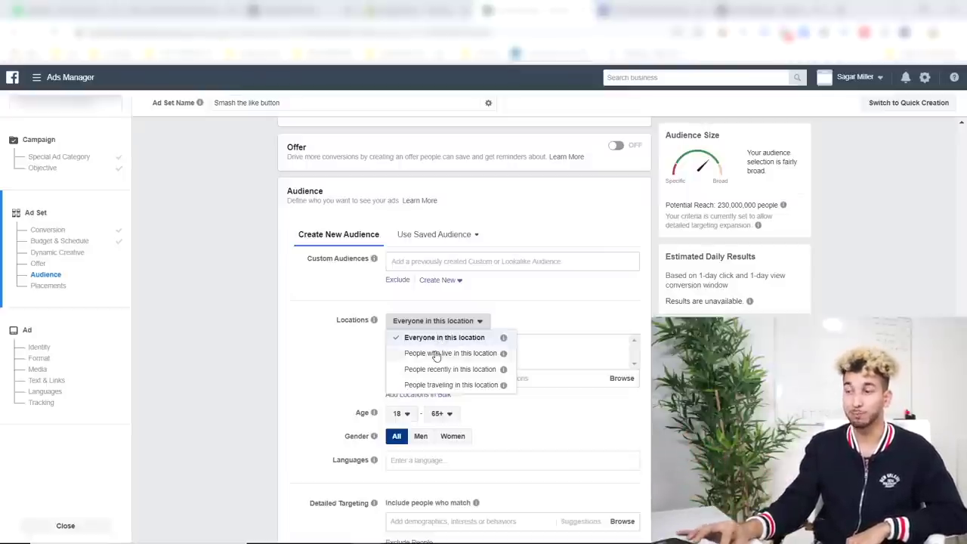
{"action": "left_click", "coordinate": [436, 353]}
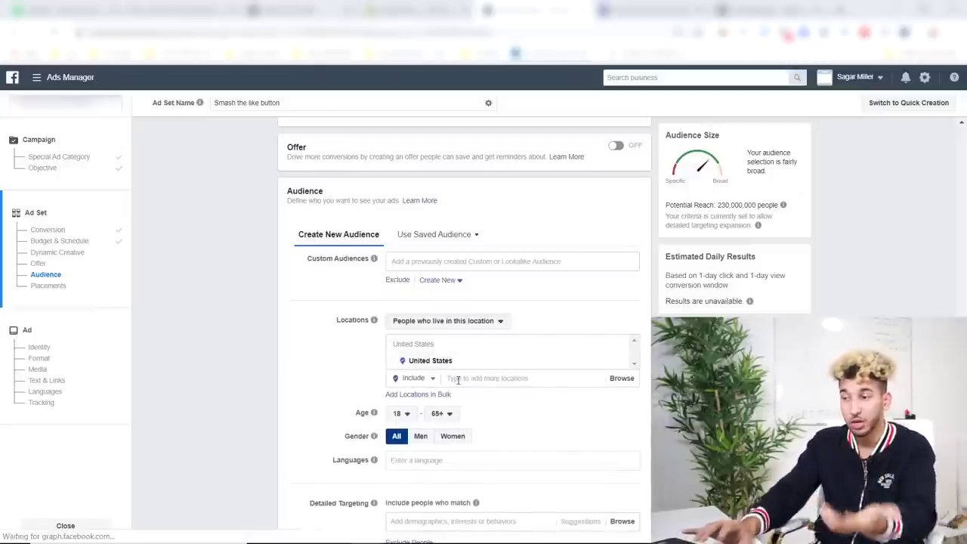
{"action": "left_click", "coordinate": [458, 380]}
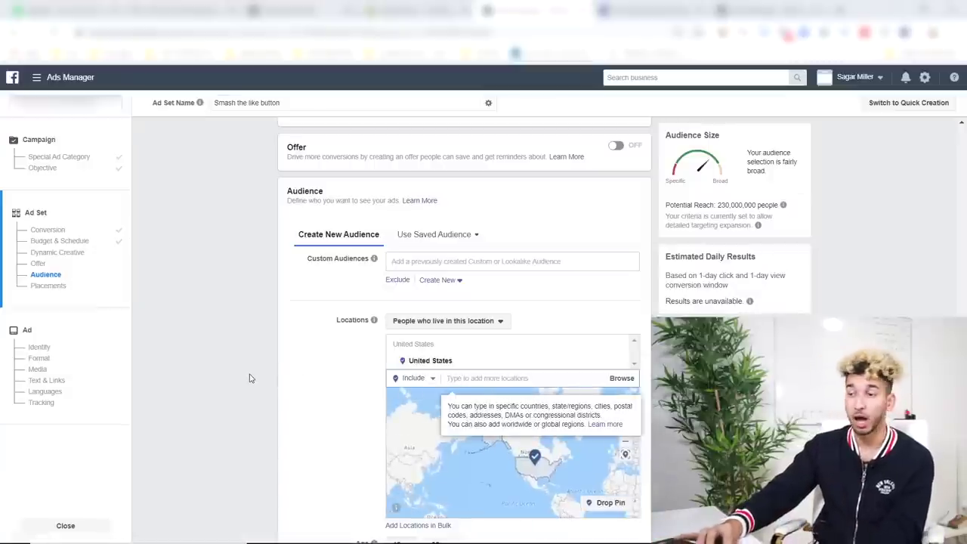
Step: Limit the audience's gender to Women
{"action": "scroll", "coordinate": [251, 377], "scroll_direction": "down", "scroll_amount": 3}
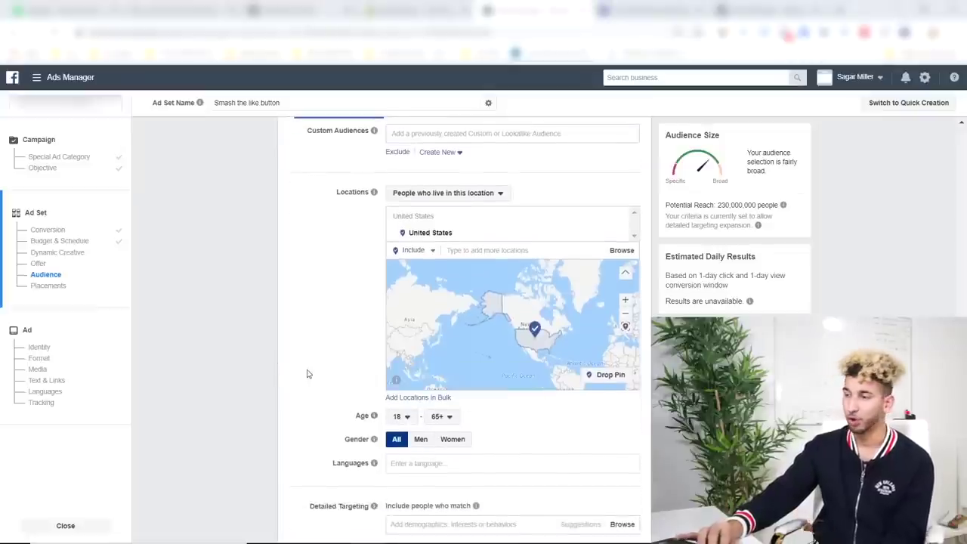
{"action": "scroll", "coordinate": [307, 373], "scroll_direction": "down", "scroll_amount": 1}
{"action": "scroll", "coordinate": [307, 374], "scroll_direction": "down", "scroll_amount": 1}
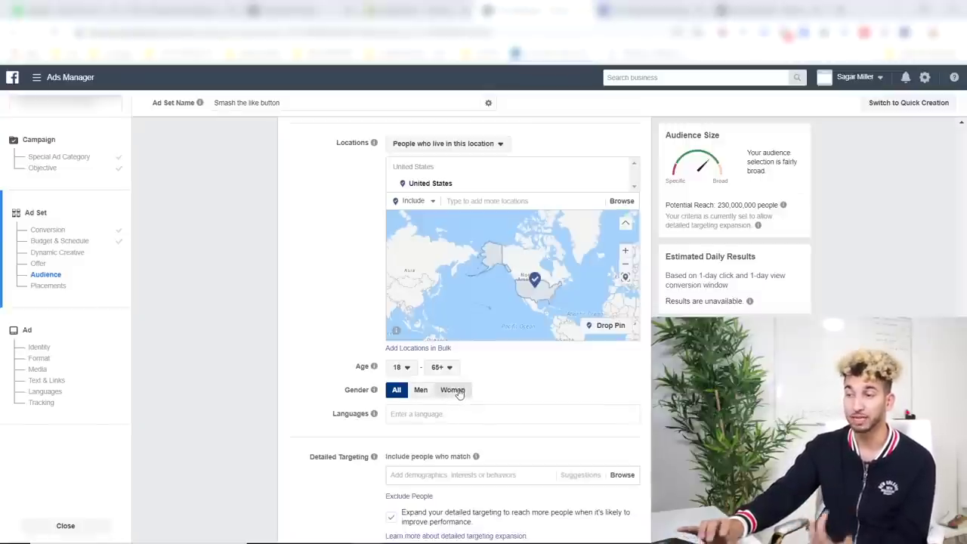
{"action": "left_click", "coordinate": [453, 390]}
{"action": "left_click", "coordinate": [411, 413]}
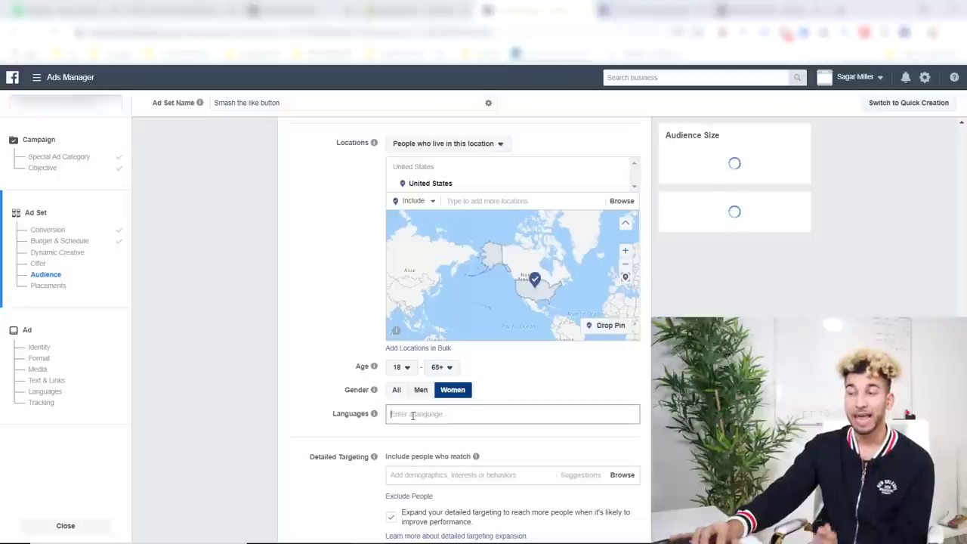
{"action": "scroll", "coordinate": [299, 369], "scroll_direction": "up", "scroll_amount": 1}
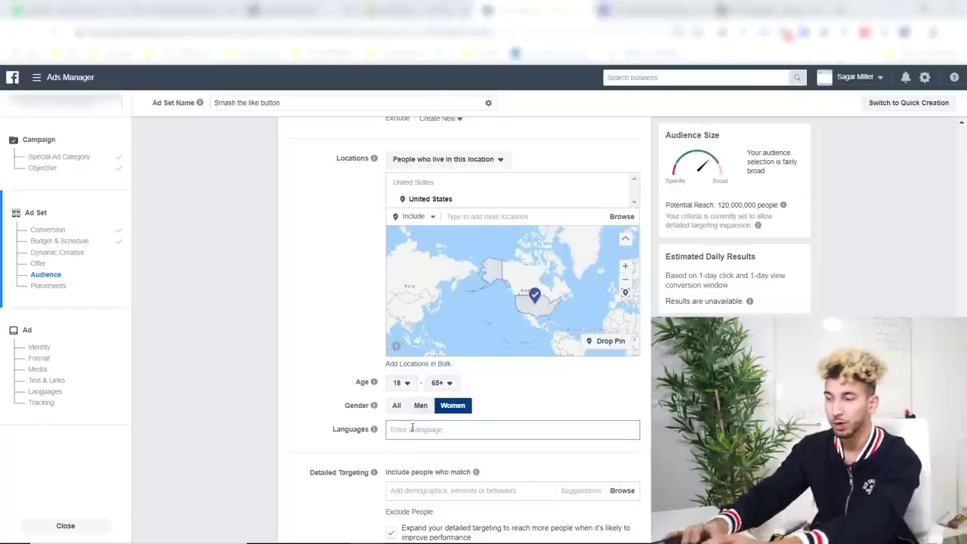
{"action": "type", "text": "en"}
{"action": "type", "text": "gl"}
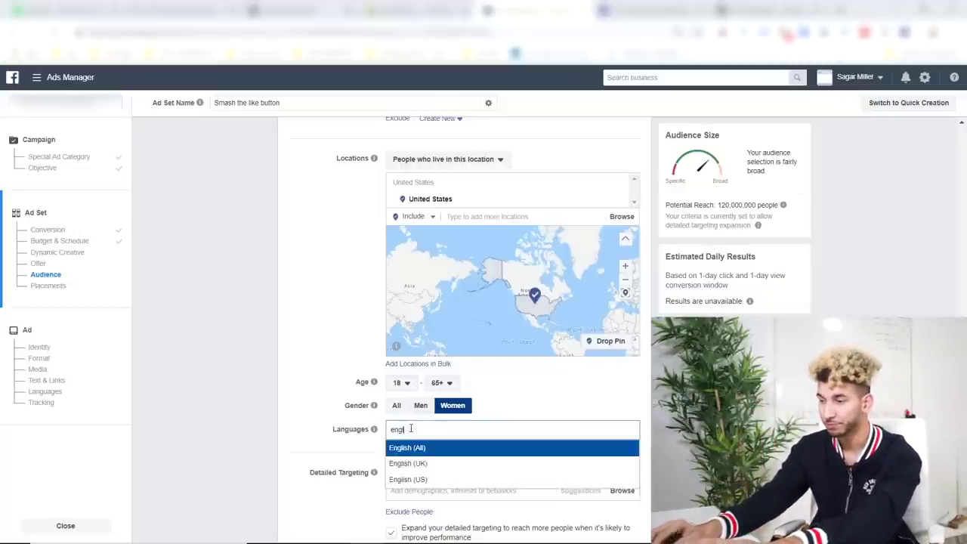
{"action": "left_click", "coordinate": [264, 350]}
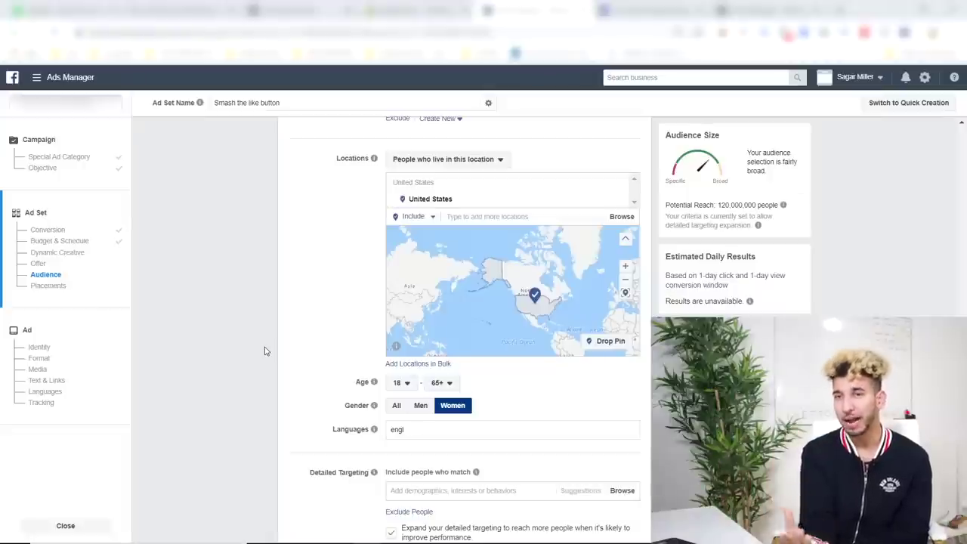
{"action": "left_click", "coordinate": [408, 430]}
{"action": "left_click_drag", "start_coordinate": [404, 430], "coordinate": [389, 431]}
{"action": "key", "text": "BackSpace"}
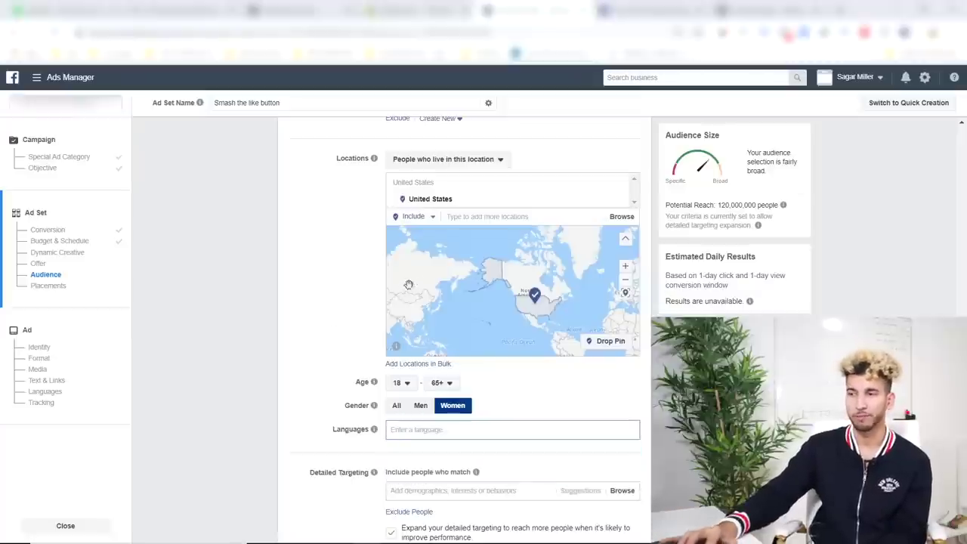
{"action": "left_click", "coordinate": [260, 372]}
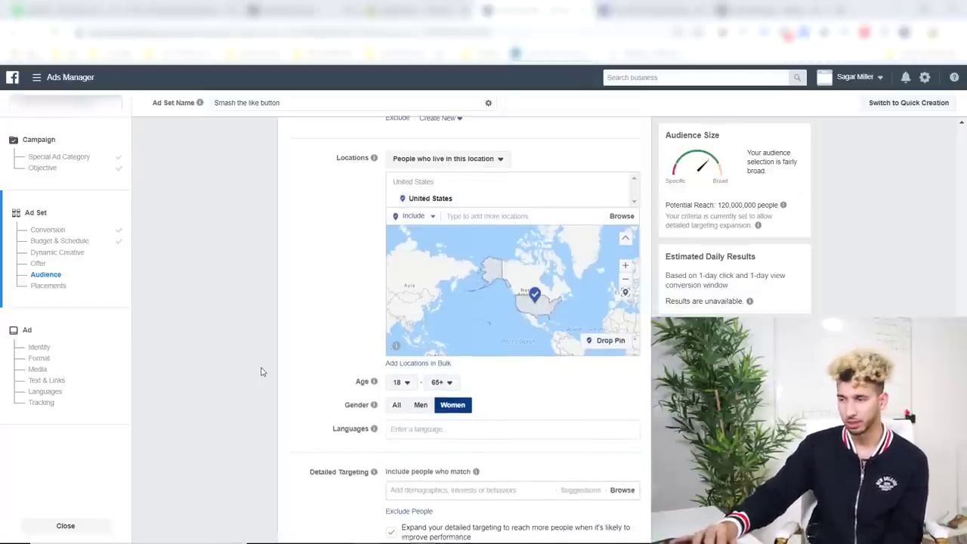
Step: Turn off the expansion of detailed targeting for the audience
{"action": "scroll", "coordinate": [260, 372], "scroll_direction": "down", "scroll_amount": 2}
{"action": "scroll", "coordinate": [287, 371], "scroll_direction": "down", "scroll_amount": 2}
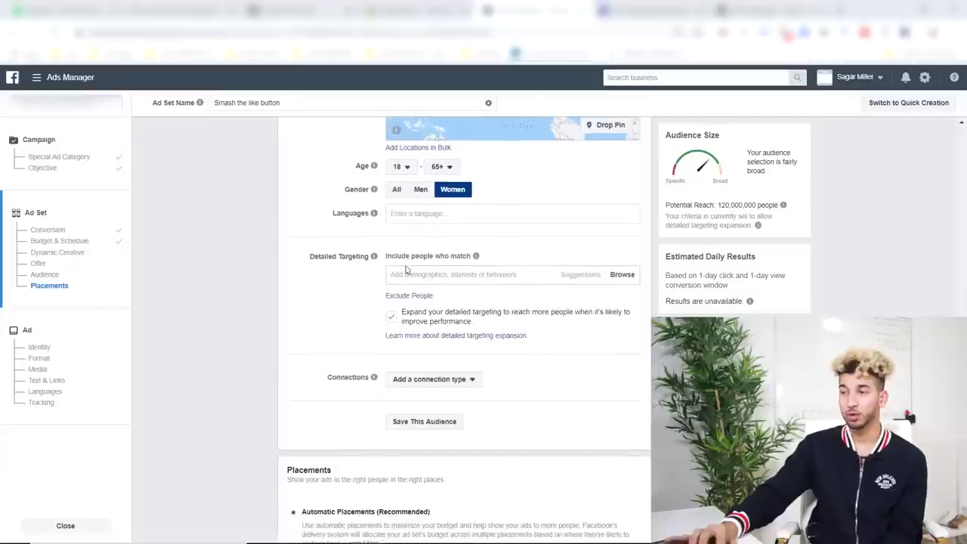
{"action": "left_click", "coordinate": [391, 317]}
Step: Search detailed targeting for "hair remover", add the Hair removal interest, and check the audience's potential reach
{"action": "left_click", "coordinate": [421, 275]}
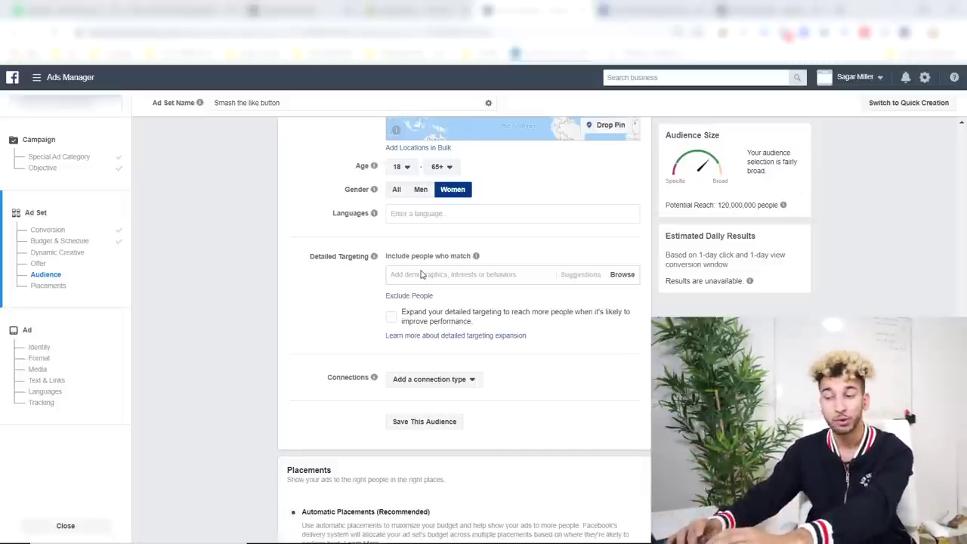
{"action": "type", "text": "hair remover"}
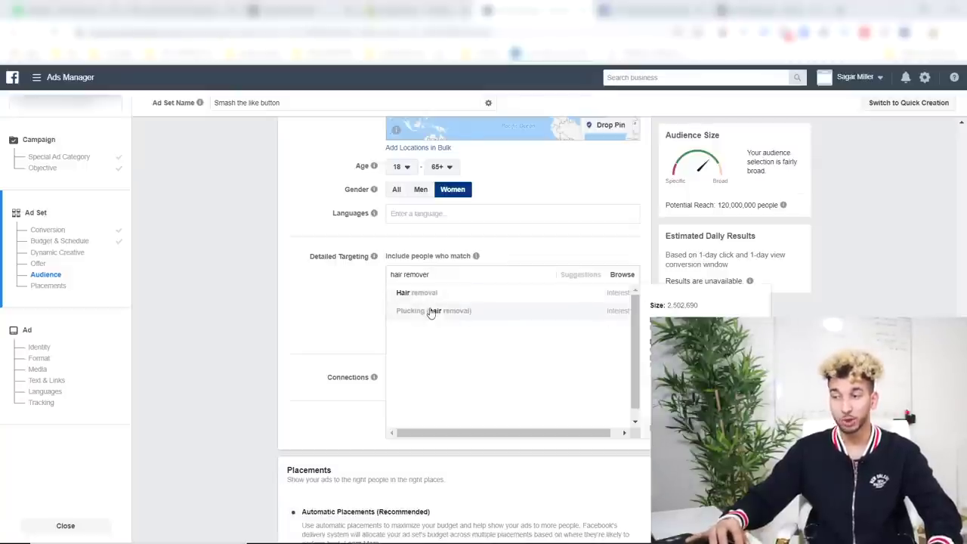
{"action": "left_click", "coordinate": [427, 301]}
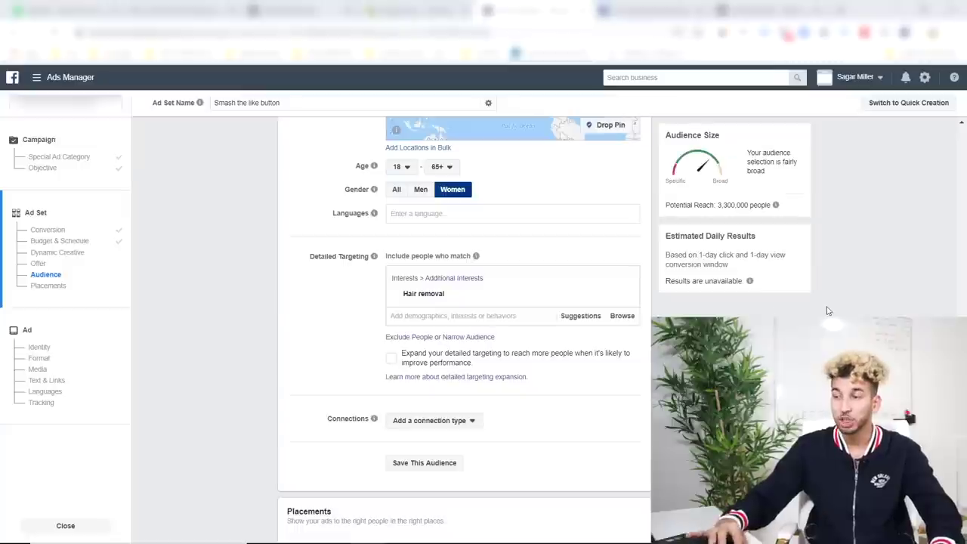
{"action": "mouse_move", "coordinate": [423, 296]}
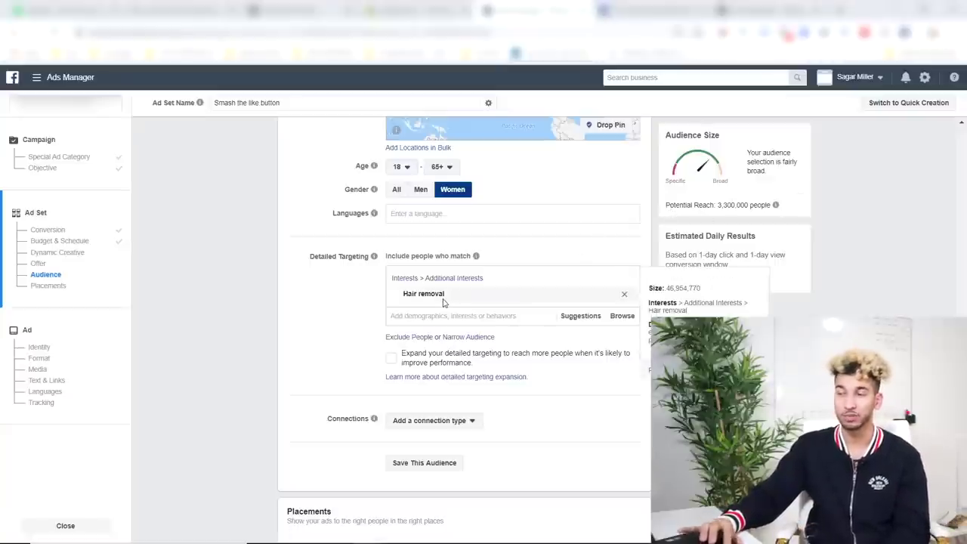
{"action": "left_click_drag", "start_coordinate": [717, 204], "coordinate": [752, 201]}
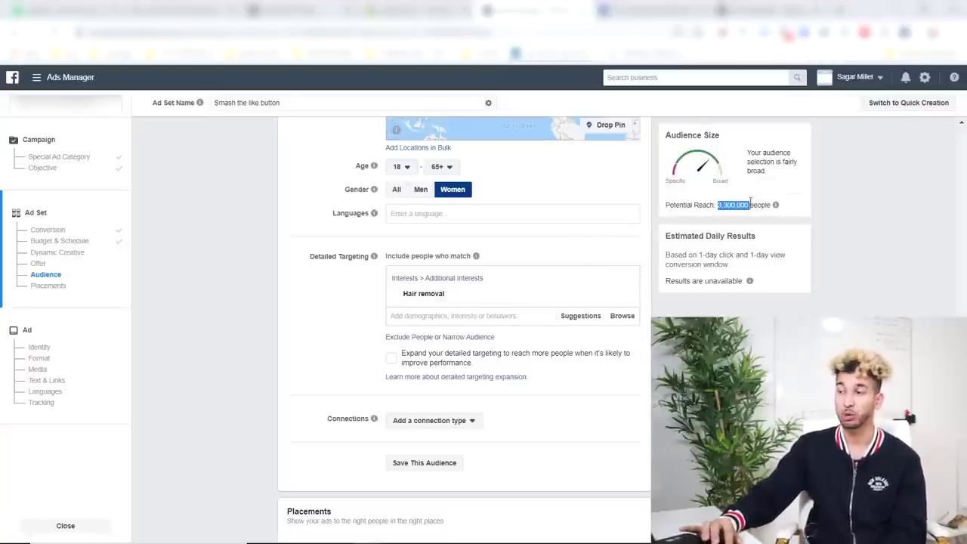
{"action": "left_click", "coordinate": [731, 203]}
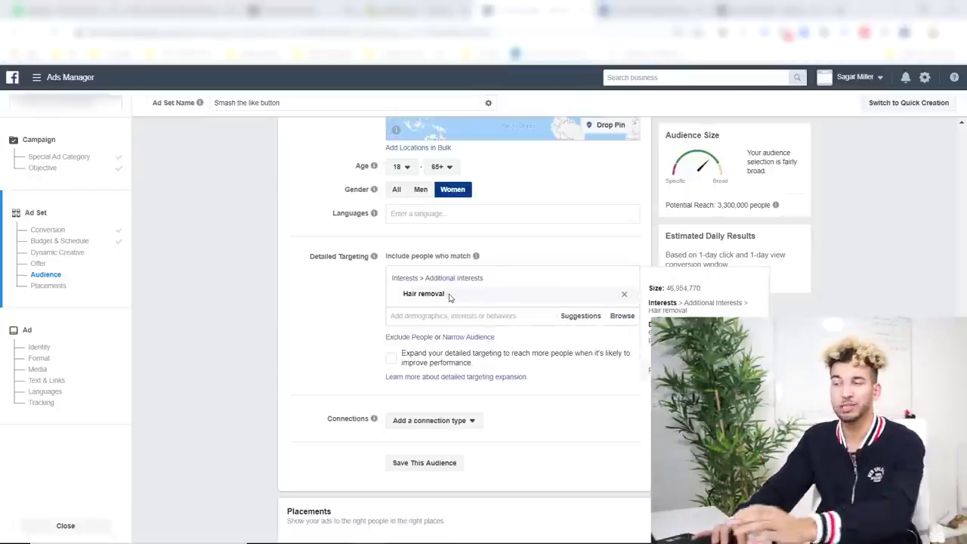
Step: Rename the ad set to "Hair removal" to match its targeted interest
{"action": "left_click_drag", "start_coordinate": [450, 295], "coordinate": [402, 297]}
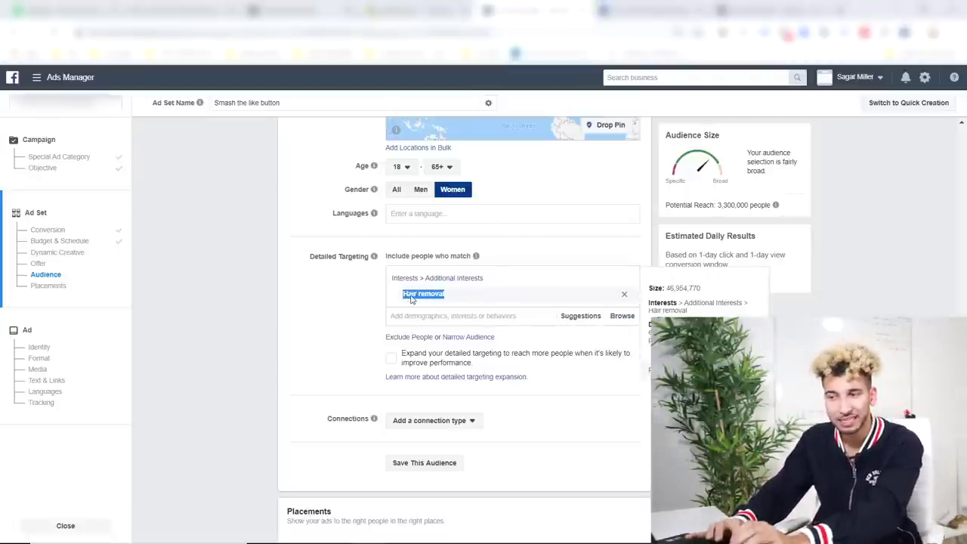
{"action": "scroll", "coordinate": [328, 319], "scroll_direction": "up", "scroll_amount": 15}
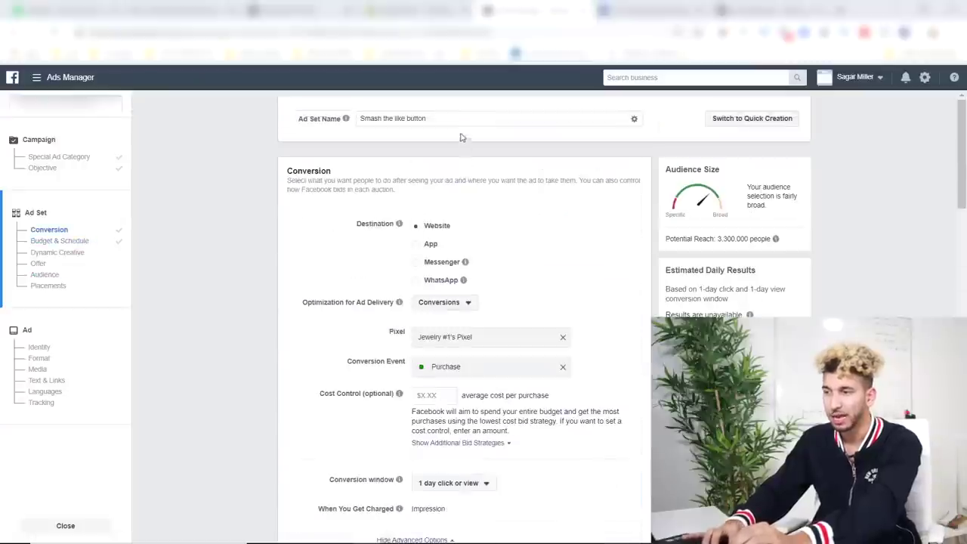
{"action": "left_click", "coordinate": [440, 120]}
{"action": "key", "text": "ctrl+a"}
{"action": "type", "text": "Hair removal"}
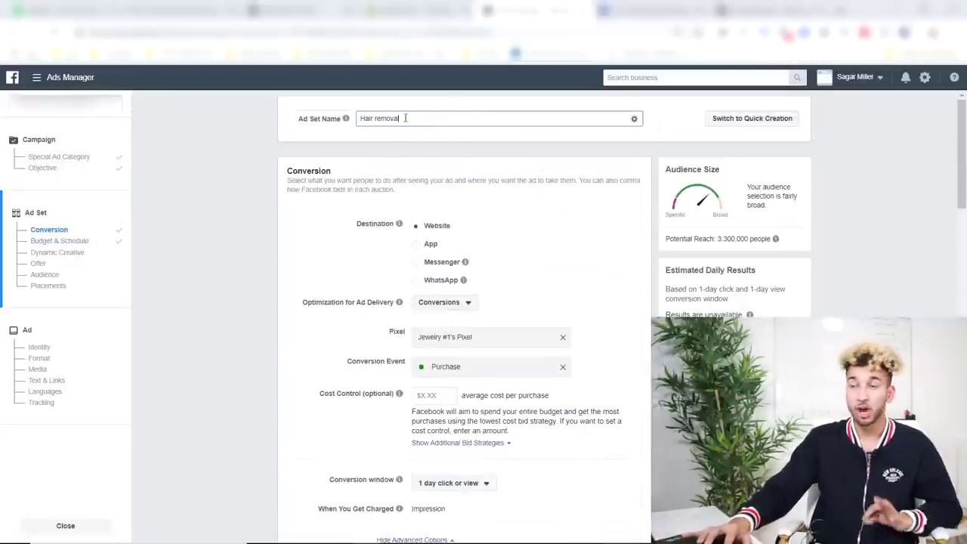
Step: Switch detailed targeting expansion on and back off to compare its effect on the audience's potential reach
{"action": "scroll", "coordinate": [453, 317], "scroll_direction": "down", "scroll_amount": 15}
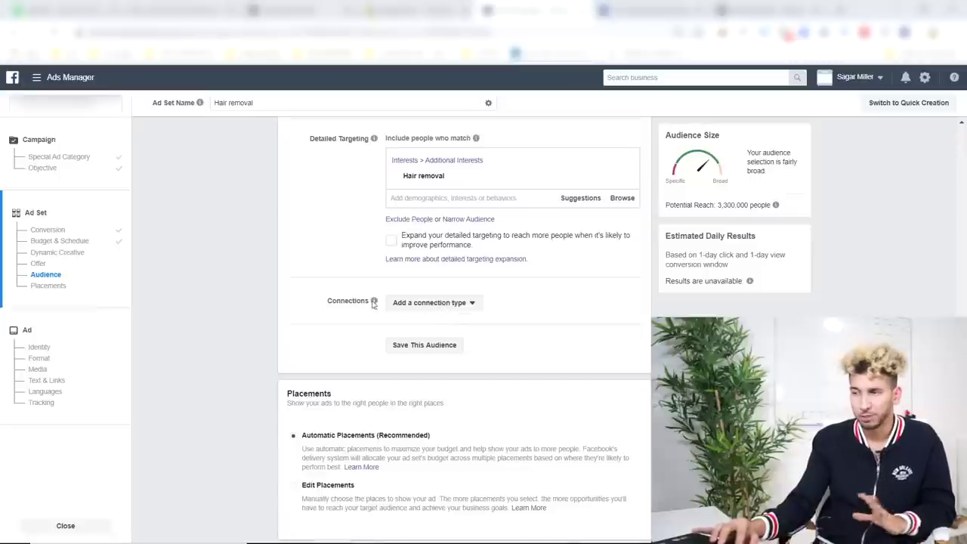
{"action": "left_click", "coordinate": [392, 241]}
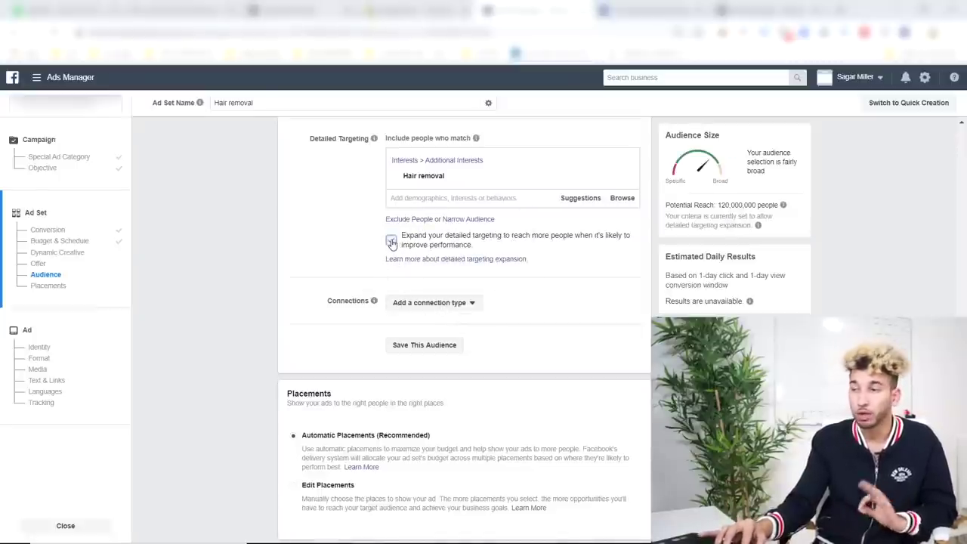
{"action": "left_click", "coordinate": [392, 241]}
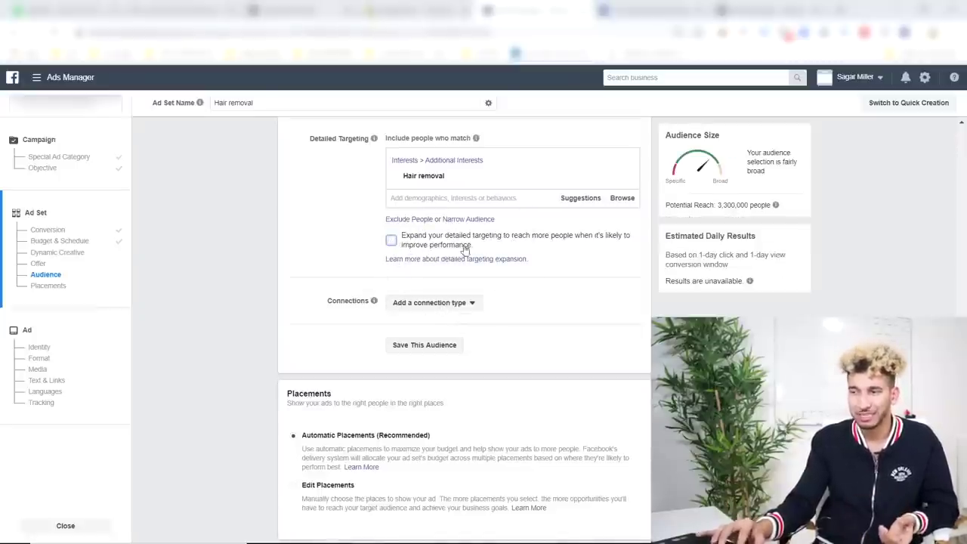
{"action": "left_click_drag", "start_coordinate": [473, 247], "coordinate": [429, 241]}
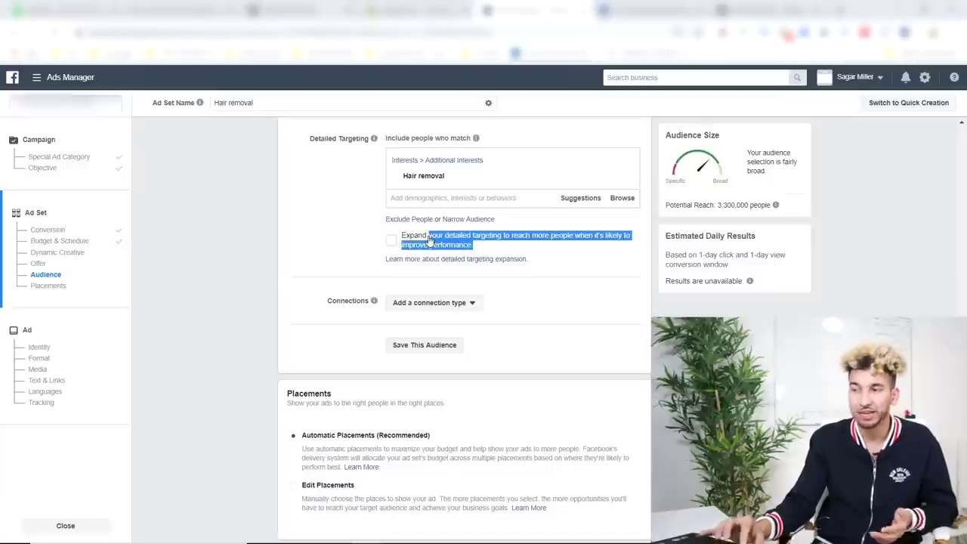
Step: Switch the ad set to manually edited placements and exclude the Audience Network and Messenger platforms
{"action": "left_click", "coordinate": [238, 260]}
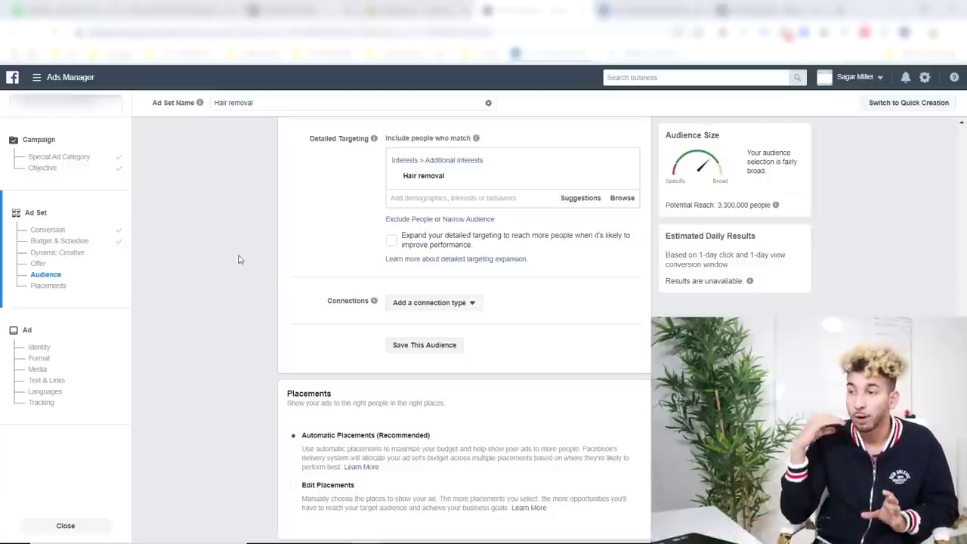
{"action": "scroll", "coordinate": [238, 260], "scroll_direction": "down", "scroll_amount": 1}
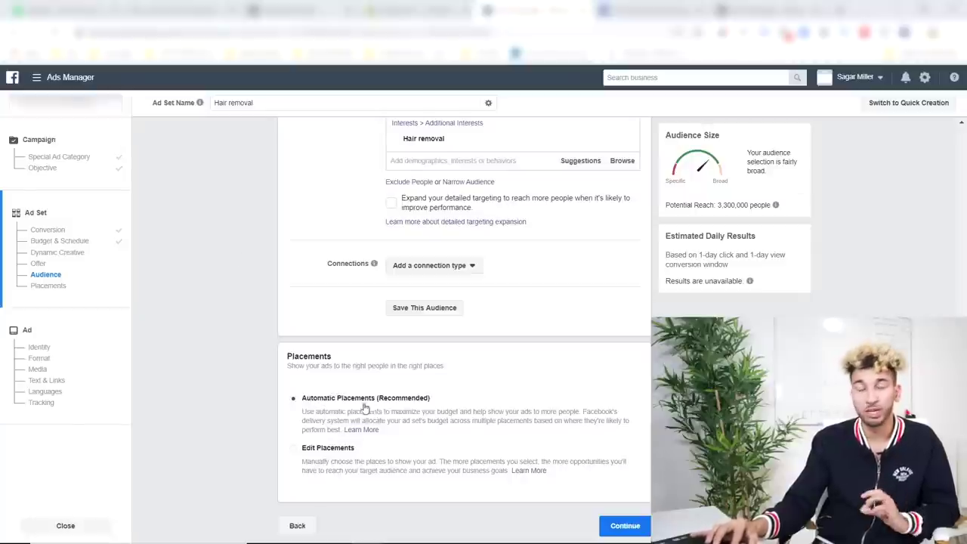
{"action": "left_click", "coordinate": [317, 449]}
{"action": "scroll", "coordinate": [266, 405], "scroll_direction": "down", "scroll_amount": 7}
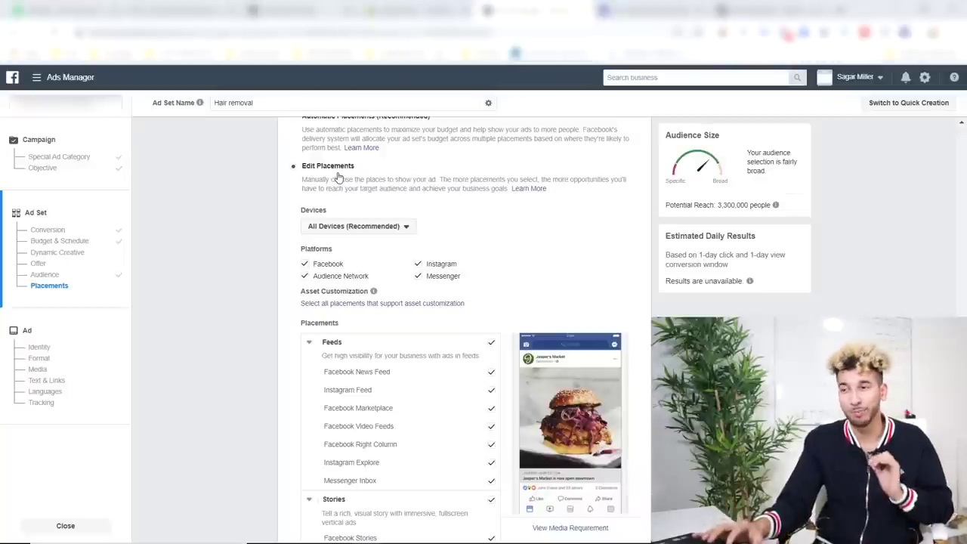
{"action": "scroll", "coordinate": [309, 216], "scroll_direction": "down", "scroll_amount": 1}
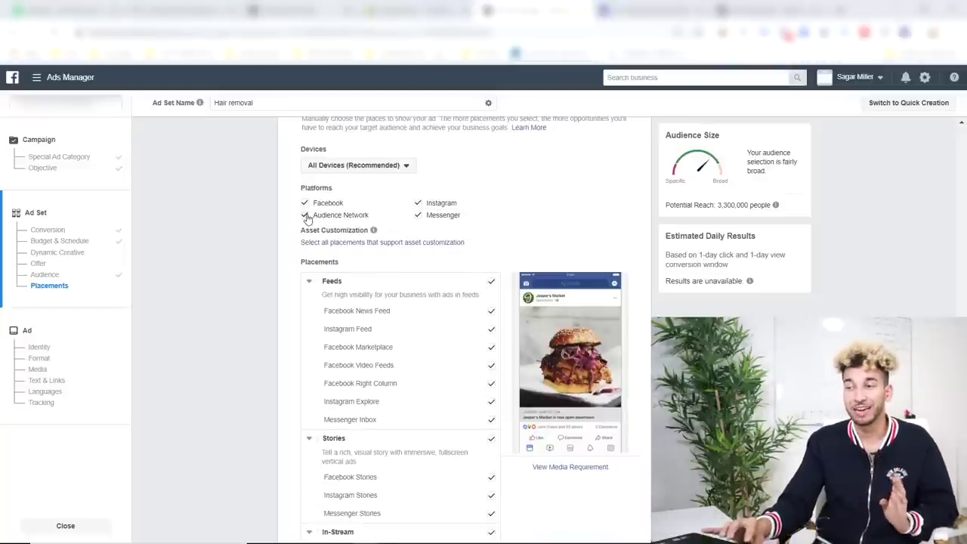
{"action": "left_click", "coordinate": [305, 216]}
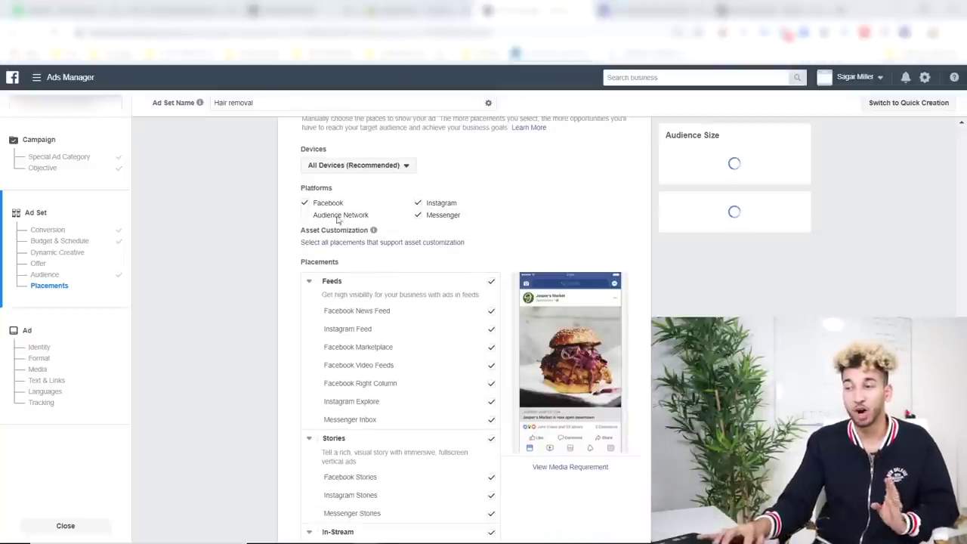
{"action": "left_click", "coordinate": [418, 215]}
Step: Exclude all Stories, In-Stream, Search and In-Article placements from the ad set
{"action": "scroll", "coordinate": [510, 240], "scroll_direction": "down", "scroll_amount": 1}
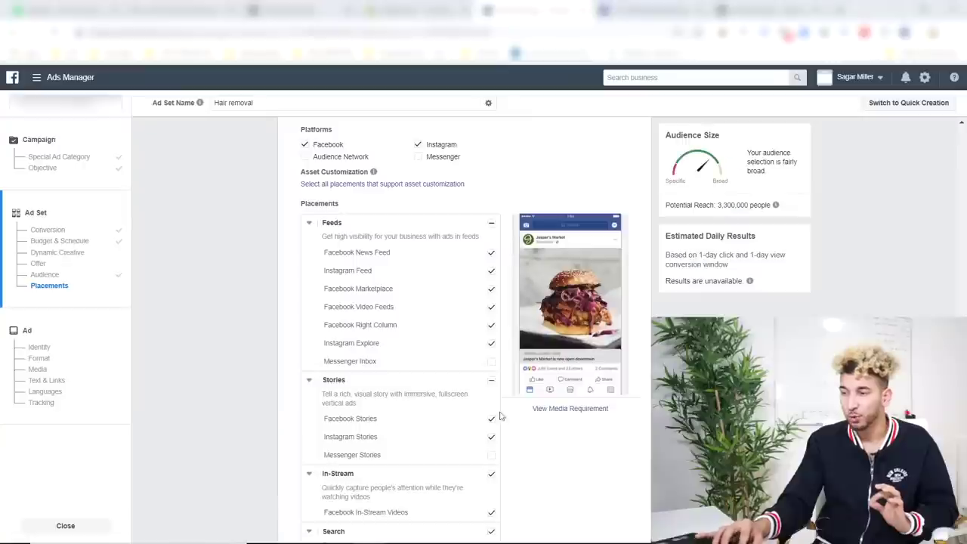
{"action": "left_click", "coordinate": [491, 382]}
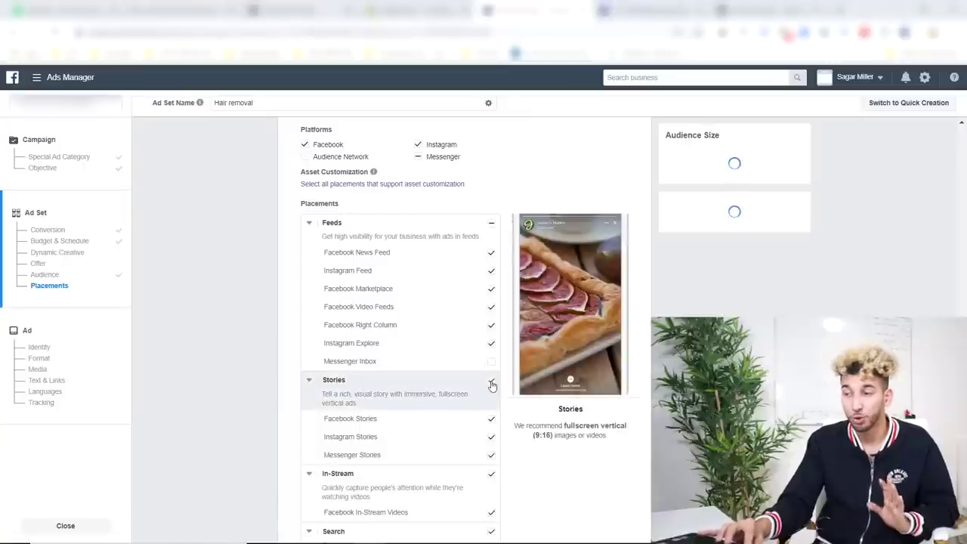
{"action": "left_click", "coordinate": [491, 383]}
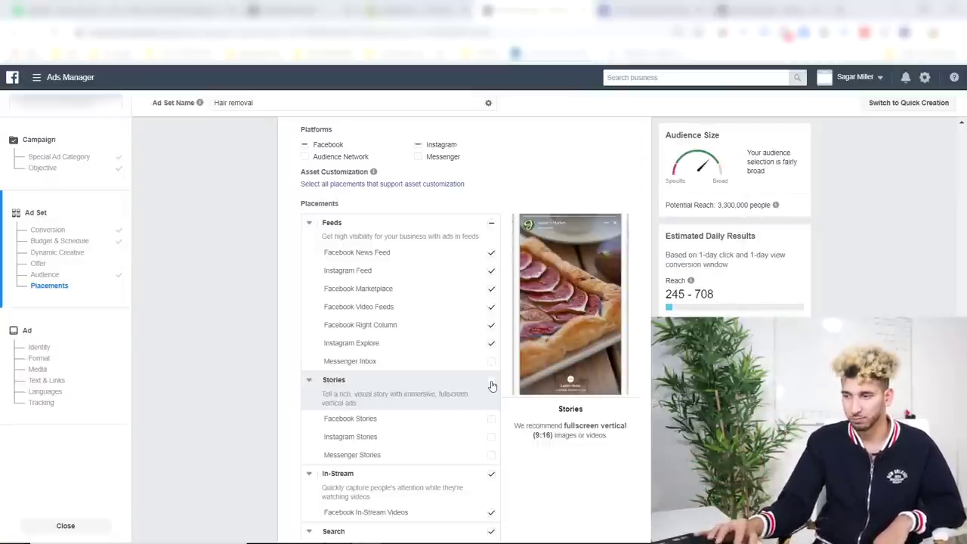
{"action": "scroll", "coordinate": [514, 422], "scroll_direction": "down", "scroll_amount": 1}
{"action": "scroll", "coordinate": [510, 412], "scroll_direction": "down", "scroll_amount": 3}
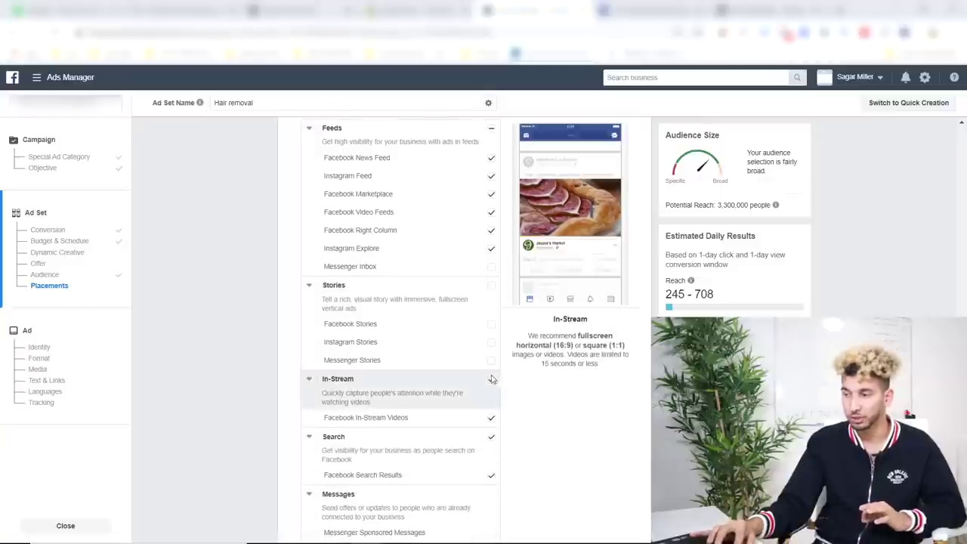
{"action": "left_click", "coordinate": [491, 379]}
{"action": "left_click", "coordinate": [491, 437]}
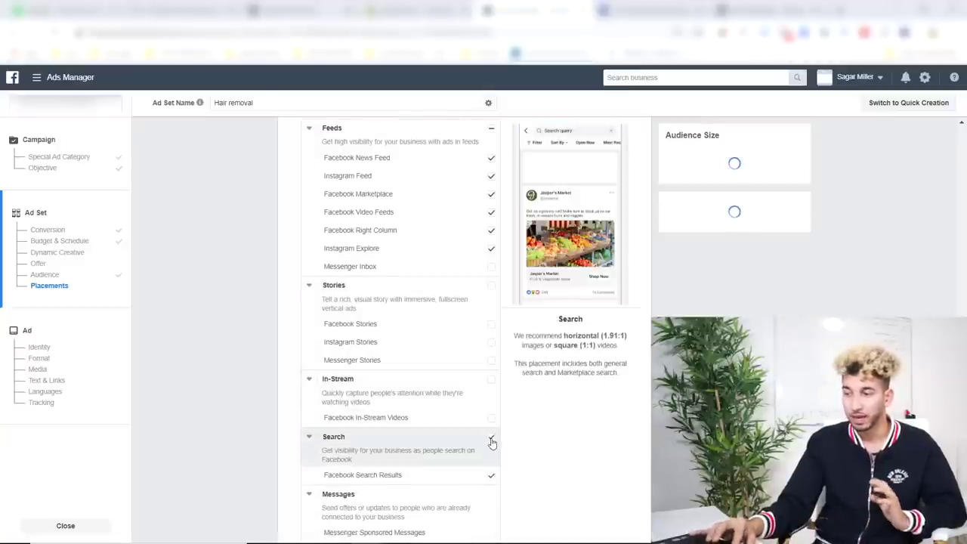
{"action": "scroll", "coordinate": [493, 442], "scroll_direction": "down", "scroll_amount": 3}
{"action": "left_click", "coordinate": [491, 296]}
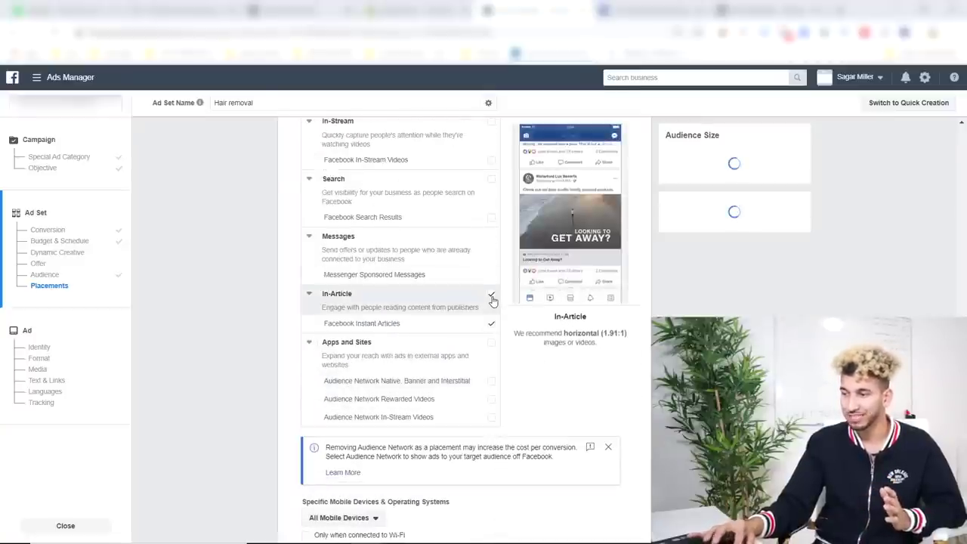
Step: Remove Facebook Marketplace and Facebook Right Column from the feed placements
{"action": "scroll", "coordinate": [492, 301], "scroll_direction": "up", "scroll_amount": 5}
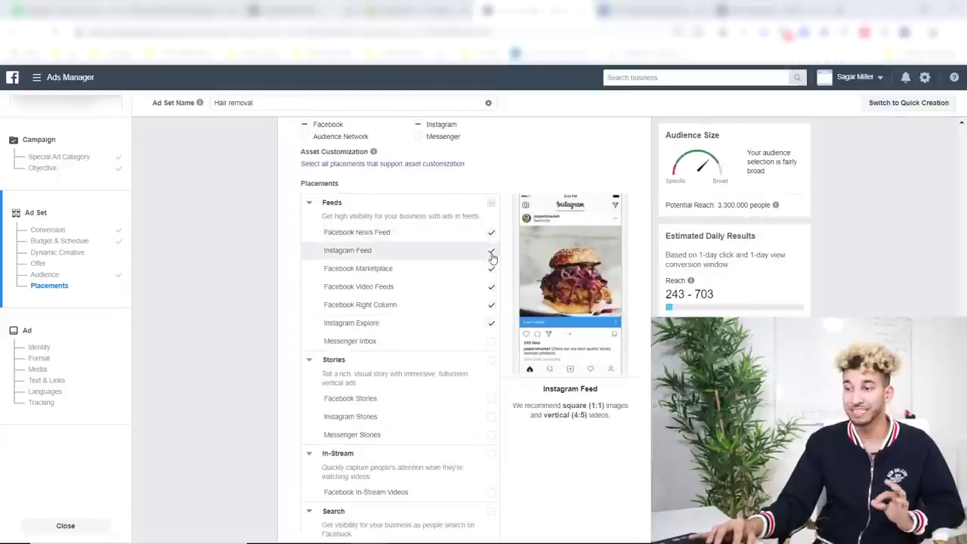
{"action": "left_click", "coordinate": [491, 269]}
{"action": "left_click", "coordinate": [491, 306]}
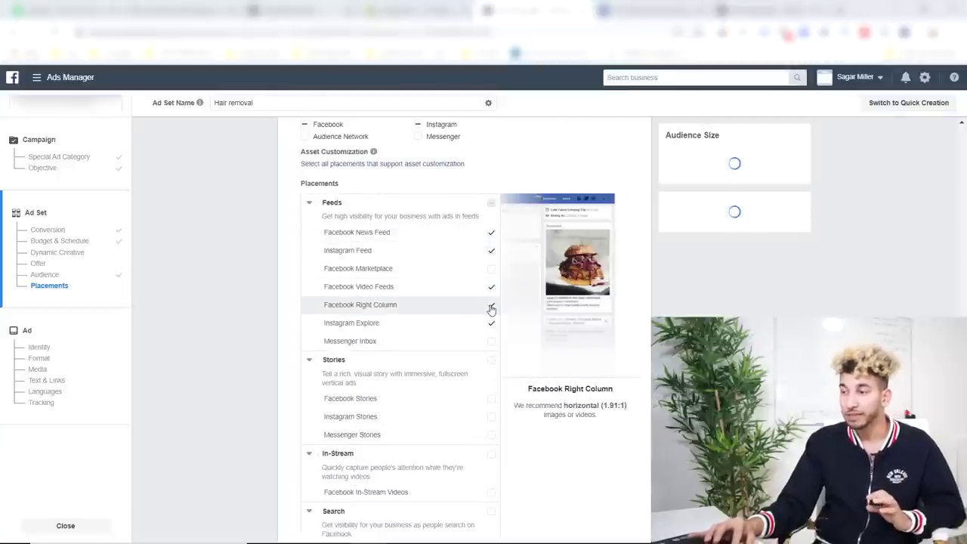
Step: Review the feed placements still selected, including Facebook News Feed, Instagram Feed, Facebook Video Feeds and Instagram Explore
{"action": "left_click_drag", "start_coordinate": [394, 286], "coordinate": [355, 286]}
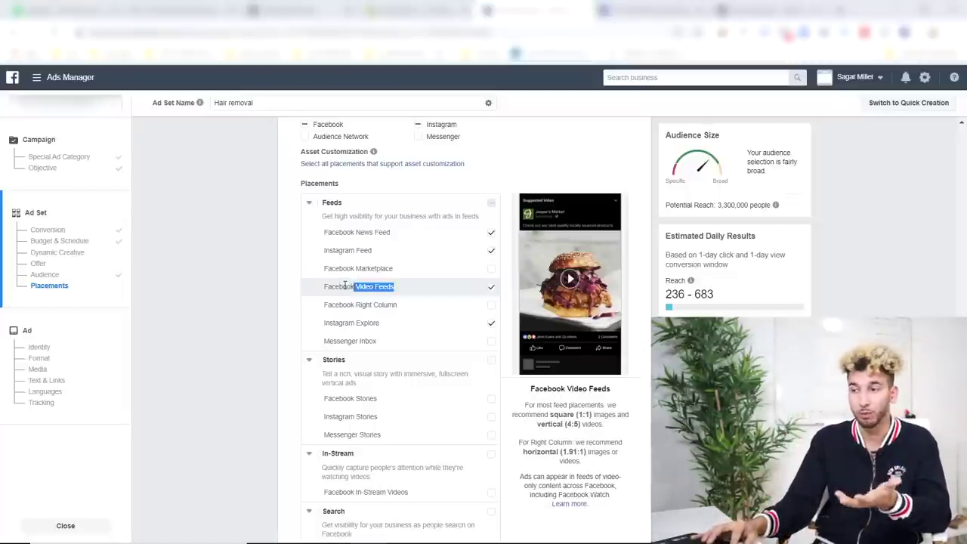
{"action": "left_click_drag", "start_coordinate": [344, 323], "coordinate": [380, 323]}
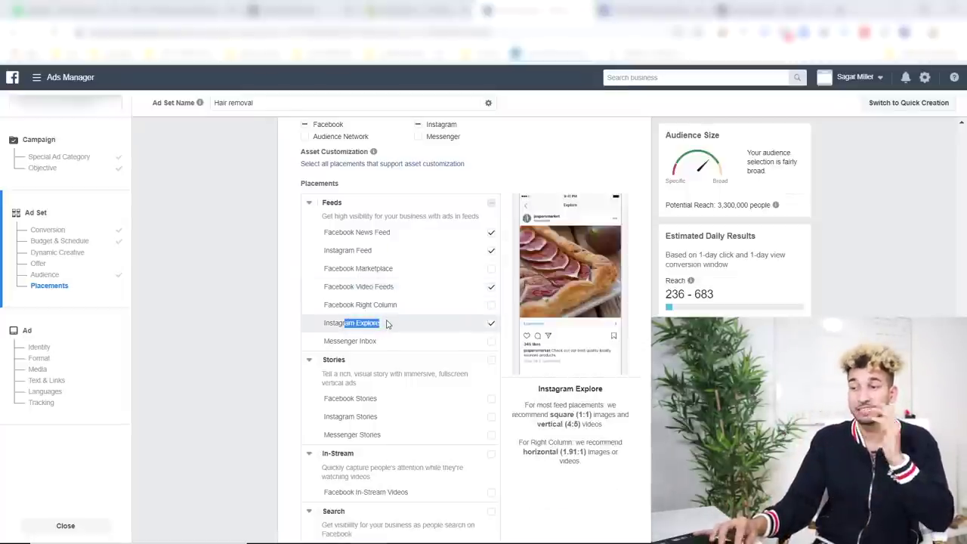
{"action": "left_click", "coordinate": [234, 305]}
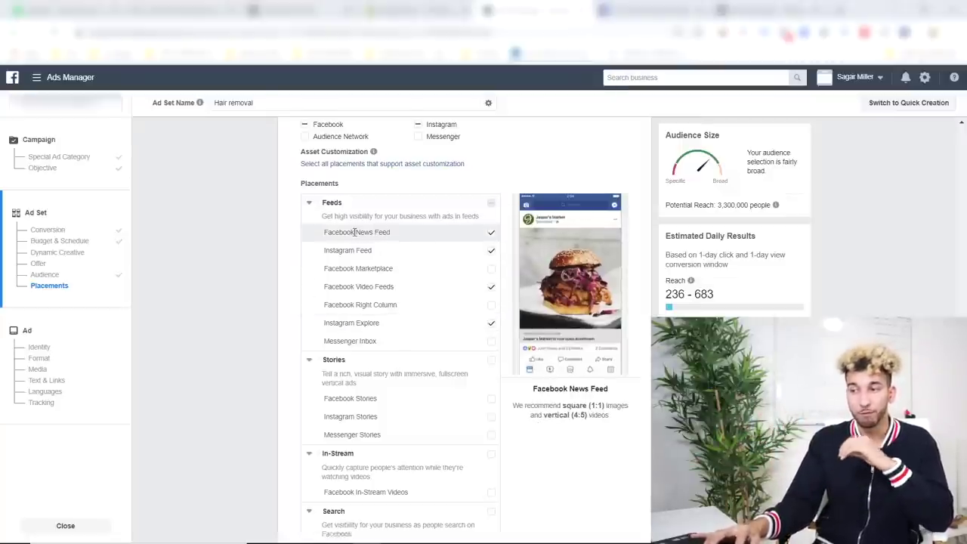
{"action": "left_click_drag", "start_coordinate": [352, 233], "coordinate": [358, 252]}
{"action": "left_click_drag", "start_coordinate": [358, 287], "coordinate": [379, 287]}
{"action": "left_click", "coordinate": [382, 324]}
{"action": "left_click_drag", "start_coordinate": [381, 324], "coordinate": [322, 325]}
{"action": "left_click", "coordinate": [232, 340]}
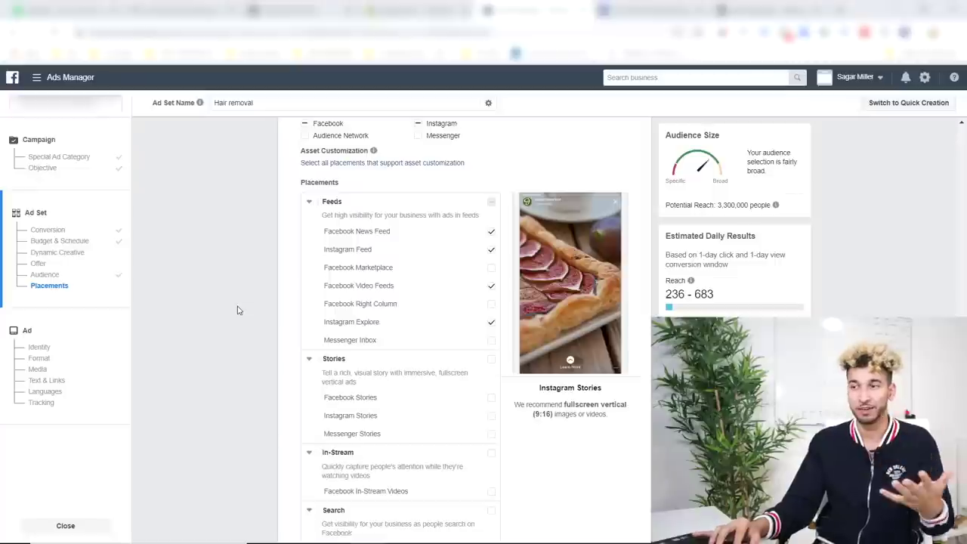
Step: Restrict the ad set's specific mobile devices to iOS Devices Only
{"action": "scroll", "coordinate": [237, 310], "scroll_direction": "down", "scroll_amount": 6}
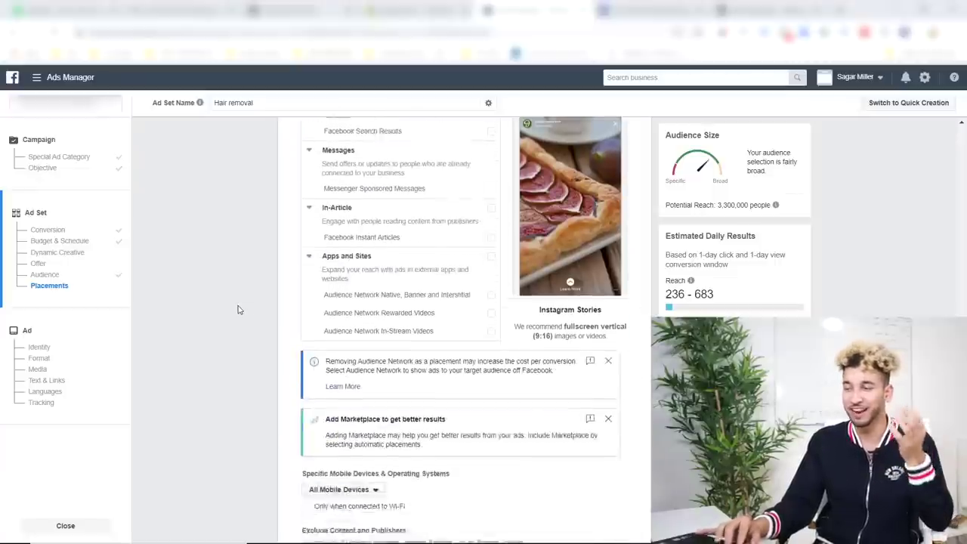
{"action": "scroll", "coordinate": [237, 310], "scroll_direction": "down", "scroll_amount": 2}
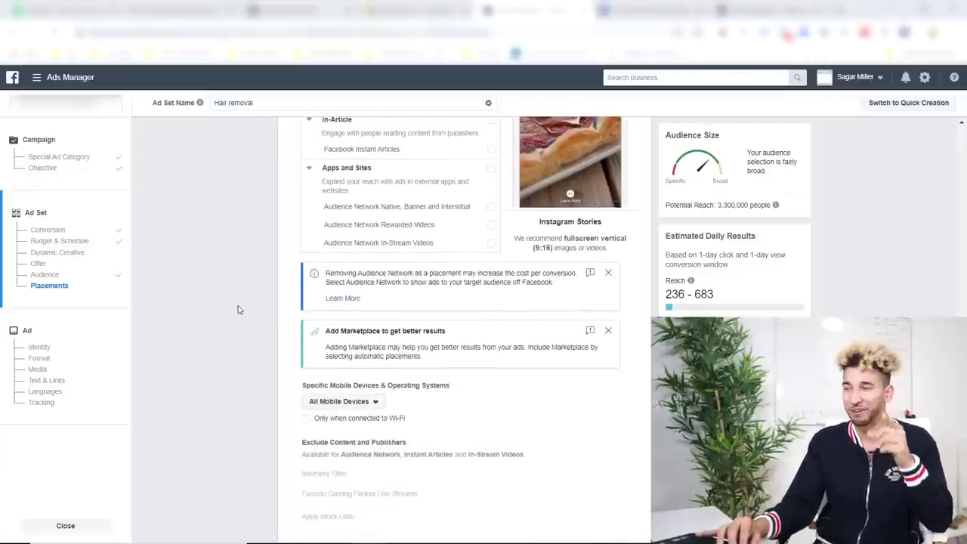
{"action": "scroll", "coordinate": [237, 309], "scroll_direction": "down", "scroll_amount": 1}
{"action": "scroll", "coordinate": [236, 291], "scroll_direction": "up", "scroll_amount": 5}
{"action": "scroll", "coordinate": [235, 280], "scroll_direction": "down", "scroll_amount": 5}
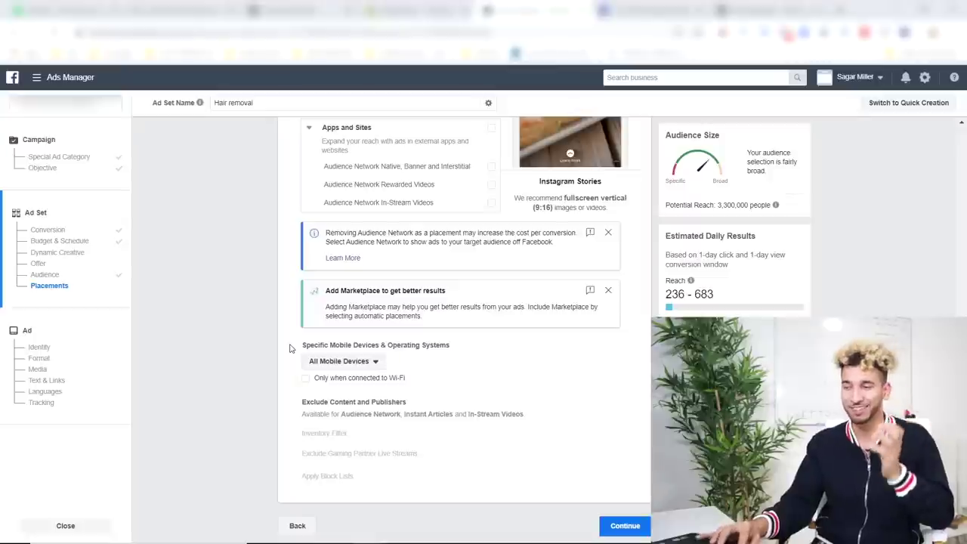
{"action": "left_click", "coordinate": [328, 361]}
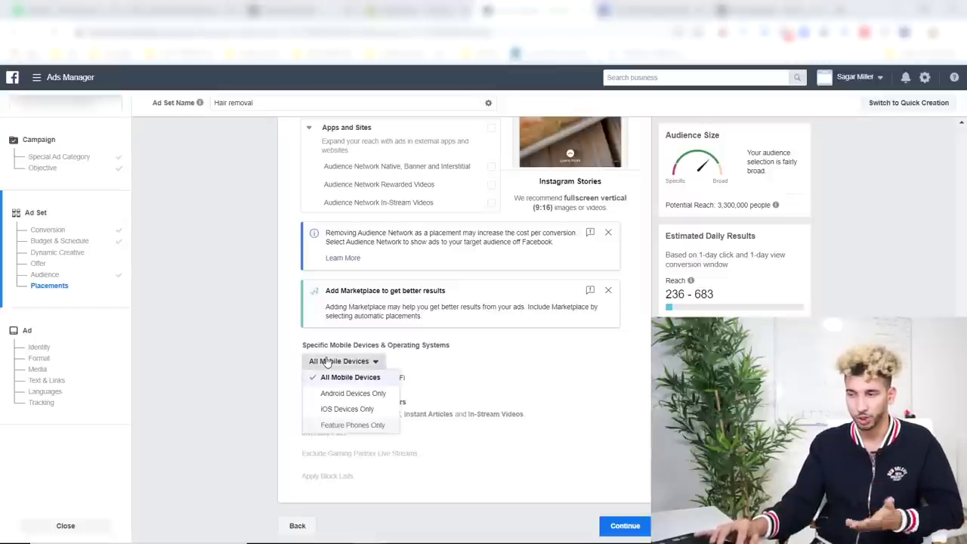
{"action": "left_click", "coordinate": [340, 409]}
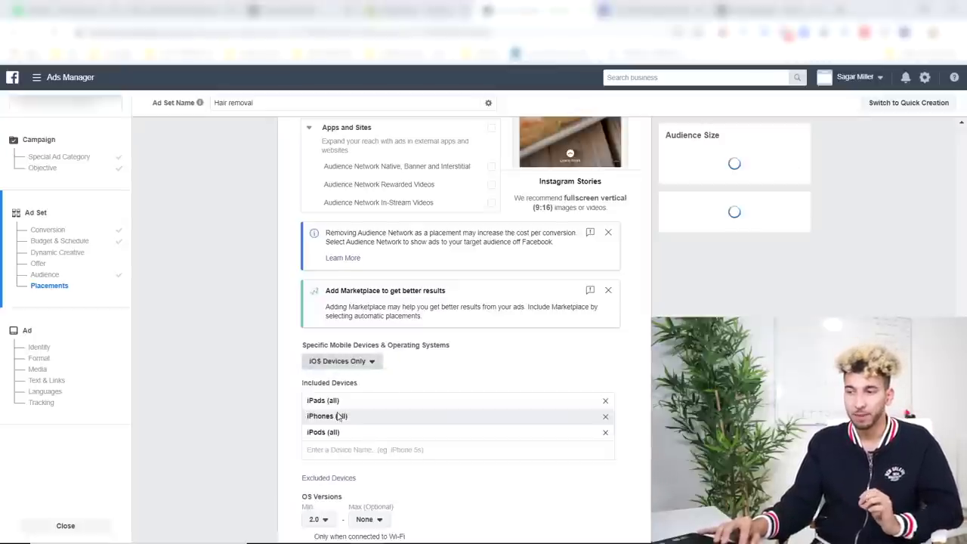
{"action": "scroll", "coordinate": [622, 372], "scroll_direction": "down", "scroll_amount": 1}
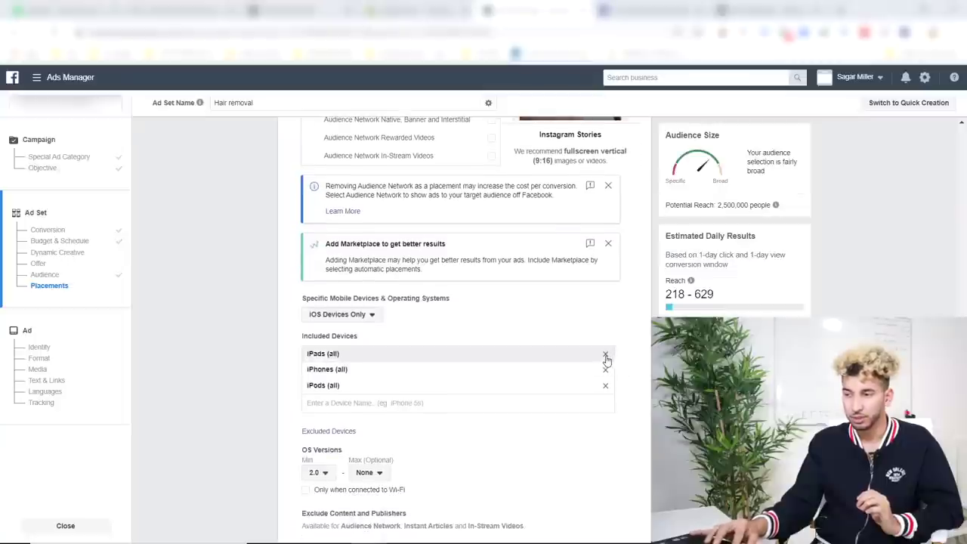
Step: Narrow the included devices to Apple iPhone 11 Pro Max by adding it and removing iPads and iPods
{"action": "left_click", "coordinate": [605, 354]}
{"action": "left_click", "coordinate": [605, 354]}
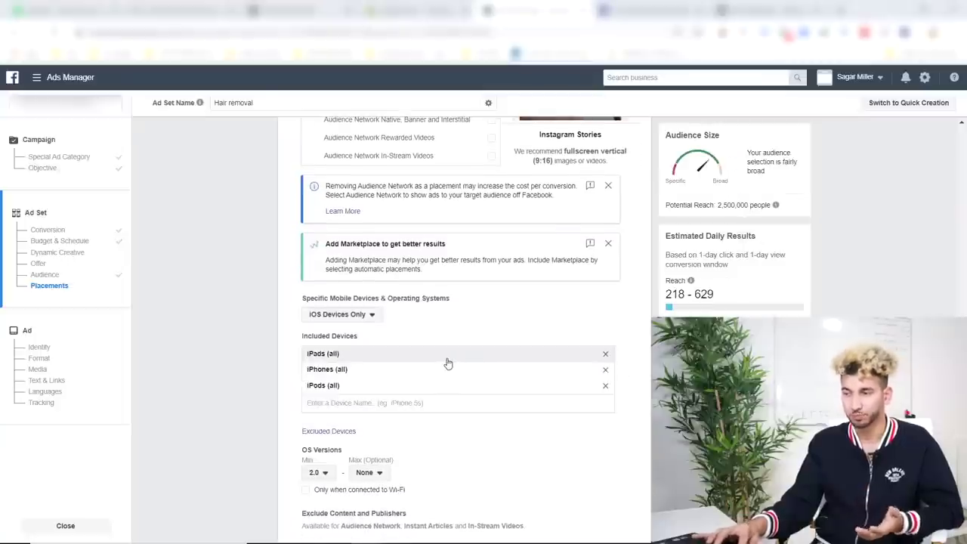
{"action": "left_click", "coordinate": [405, 403]}
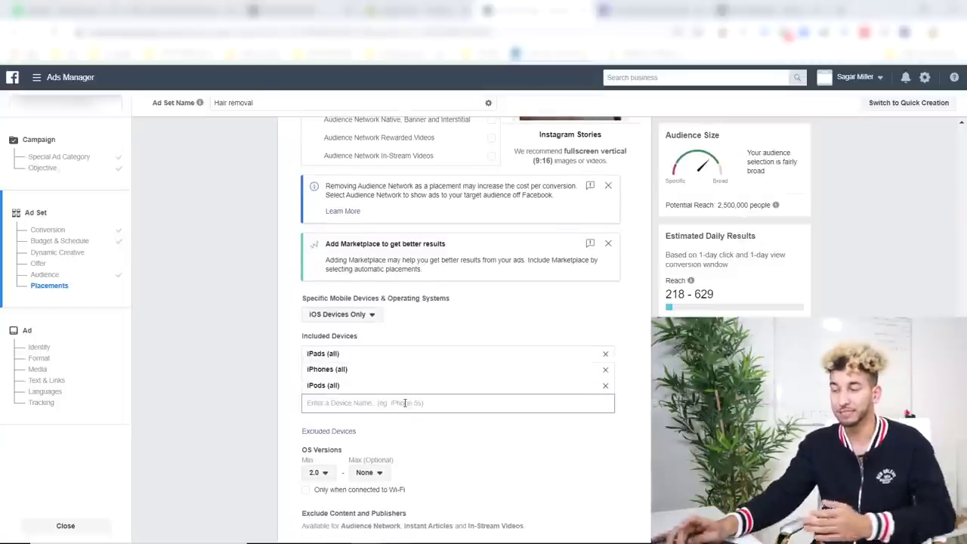
{"action": "type", "text": "iph"}
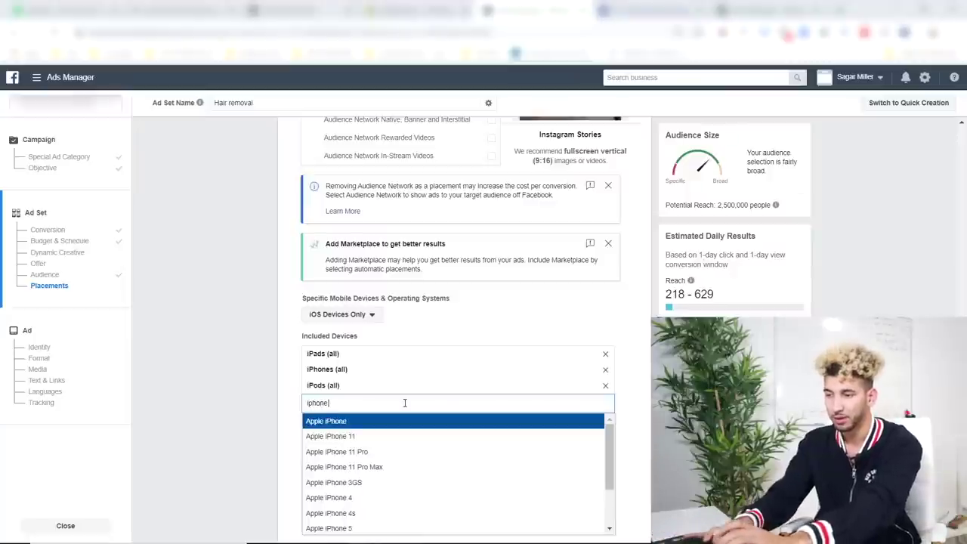
{"action": "type", "text": "one"}
{"action": "left_click", "coordinate": [371, 467]}
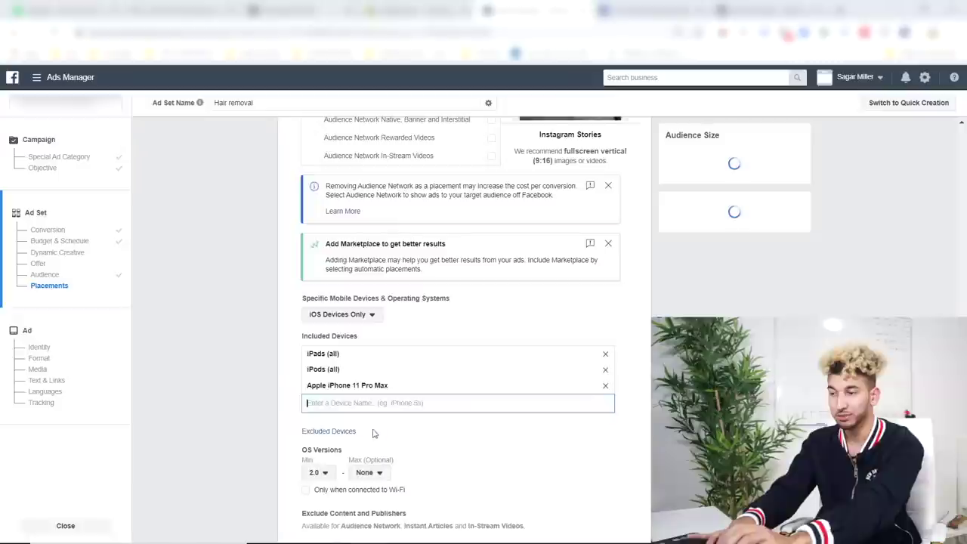
{"action": "left_click", "coordinate": [606, 358]}
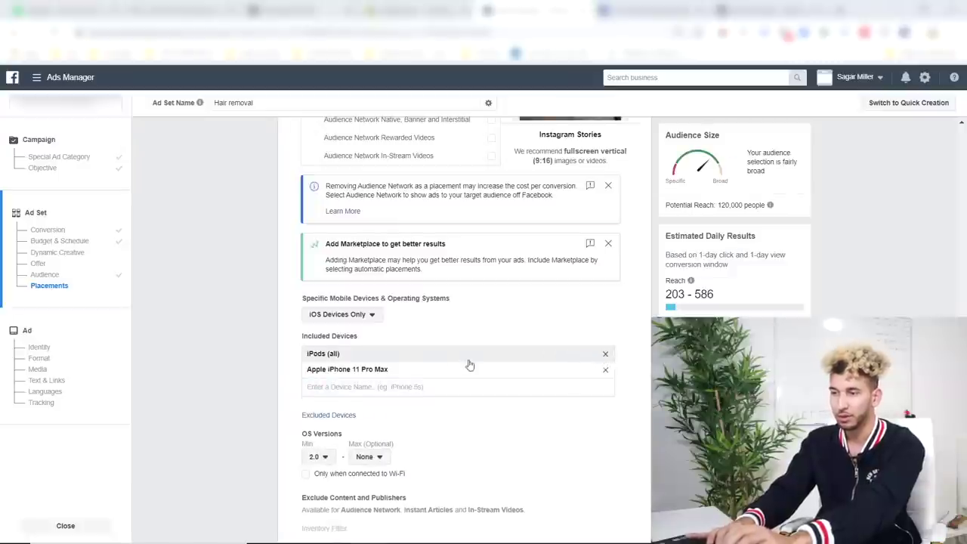
{"action": "left_click", "coordinate": [605, 354]}
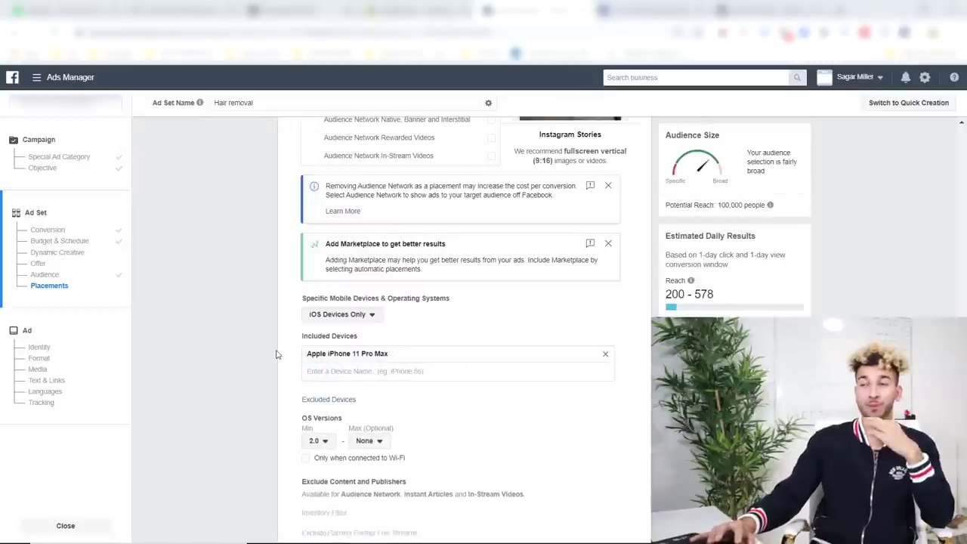
{"action": "left_click_drag", "start_coordinate": [410, 360], "coordinate": [314, 361]}
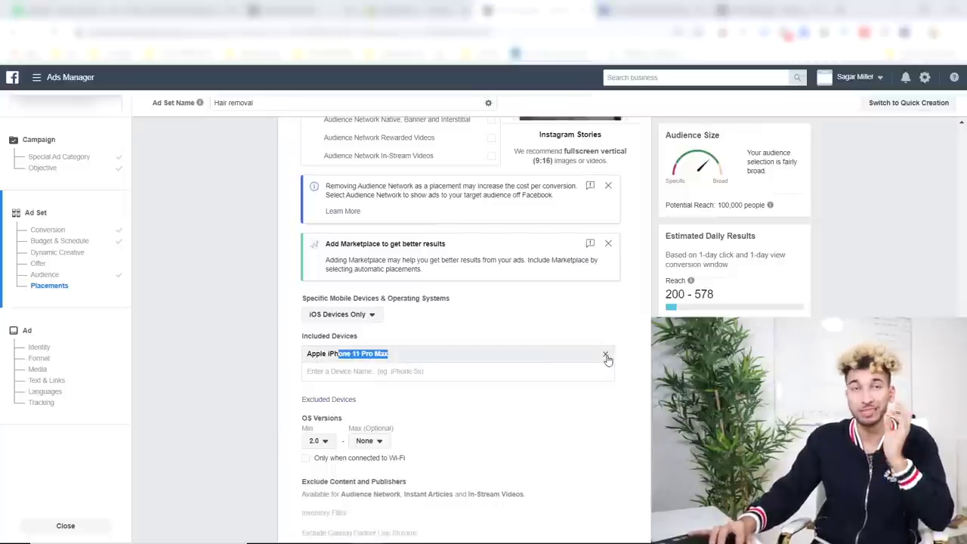
Step: Remove Apple iPhone 11 Pro Max from the included devices and set device targeting back to All Mobile Devices
{"action": "left_click", "coordinate": [606, 359]}
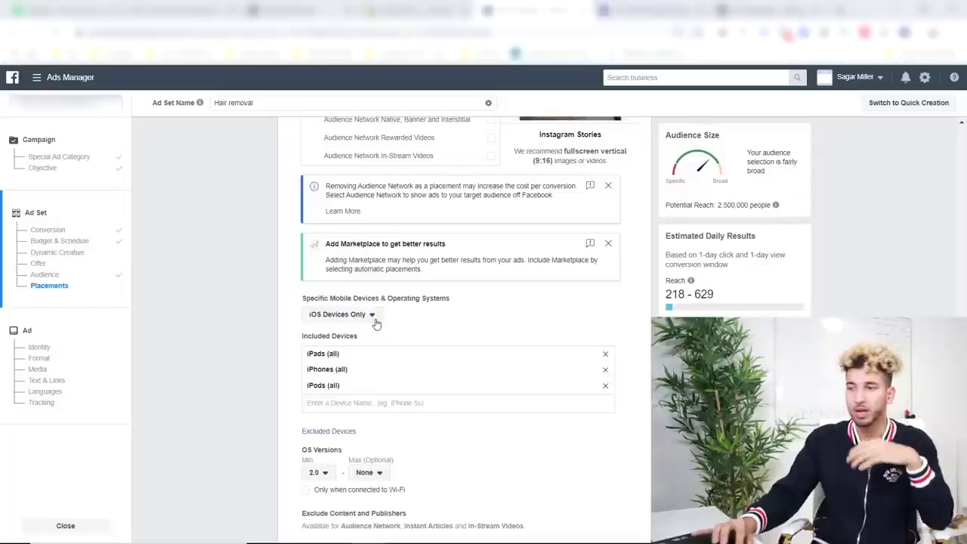
{"action": "left_click", "coordinate": [371, 317]}
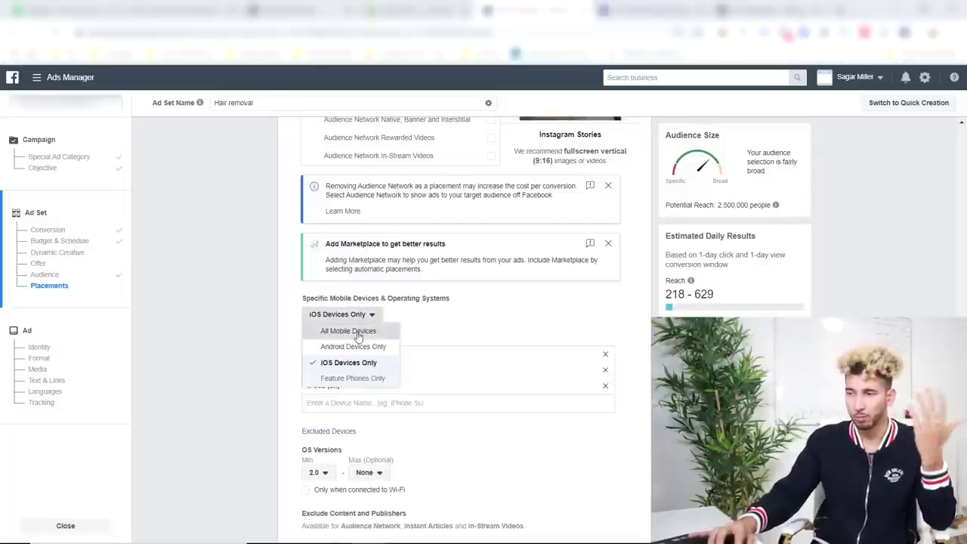
{"action": "left_click", "coordinate": [358, 333]}
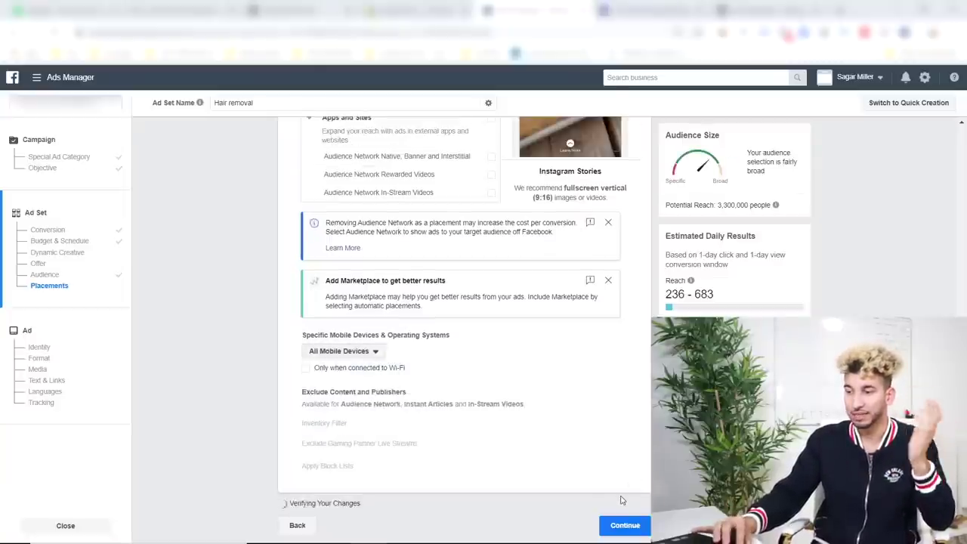
Step: Continue from the ad set to the ad setup and name the ad Ad creative 1
{"action": "left_click", "coordinate": [627, 525]}
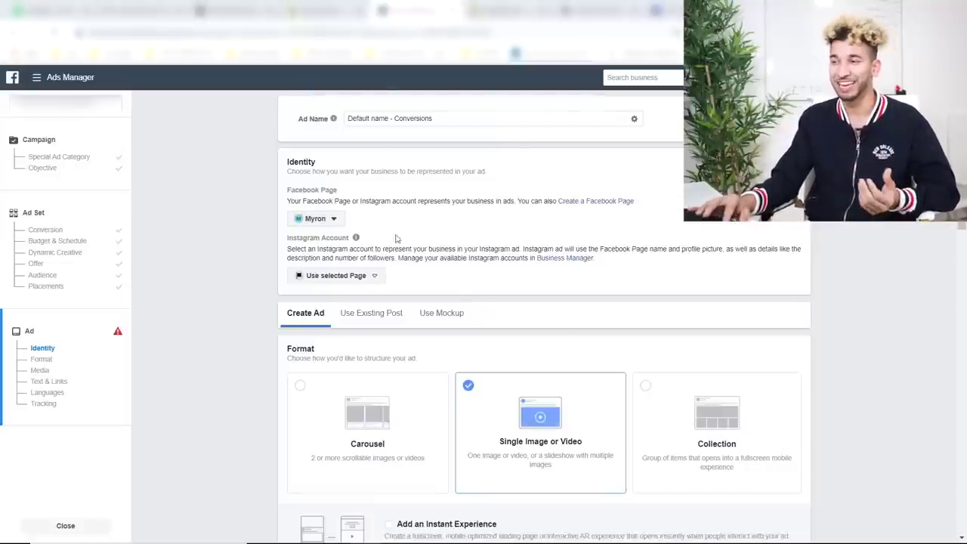
{"action": "left_click_drag", "start_coordinate": [446, 119], "coordinate": [344, 106]}
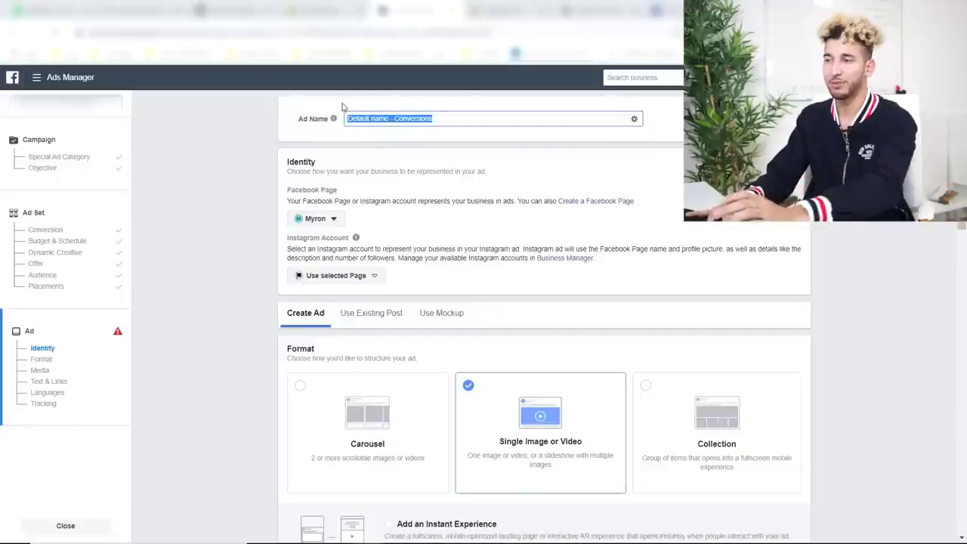
{"action": "type", "text": "Ad creative 1"}
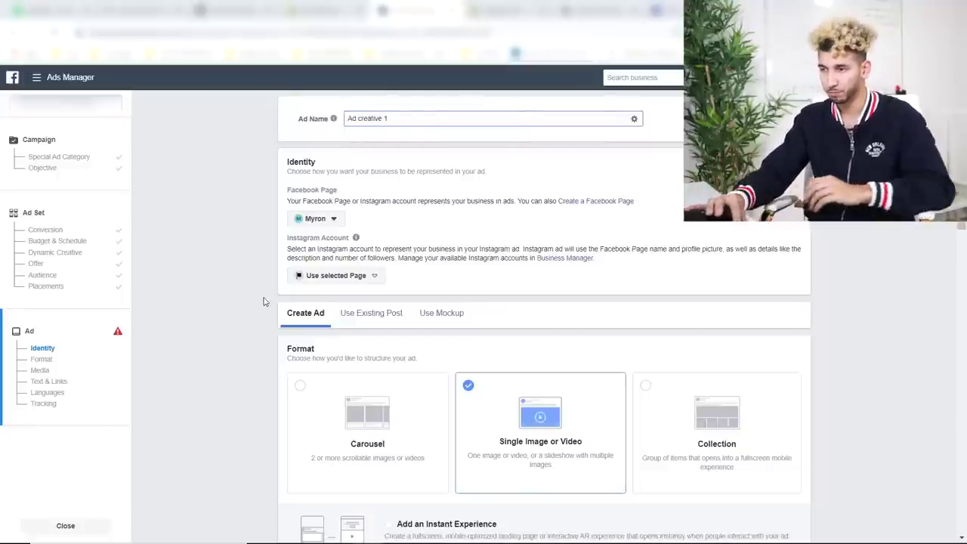
Step: Add the Laser Removal video from the account videos as the media of the single image or video ad
{"action": "scroll", "coordinate": [250, 332], "scroll_direction": "down", "scroll_amount": 1}
{"action": "scroll", "coordinate": [246, 340], "scroll_direction": "down", "scroll_amount": 1}
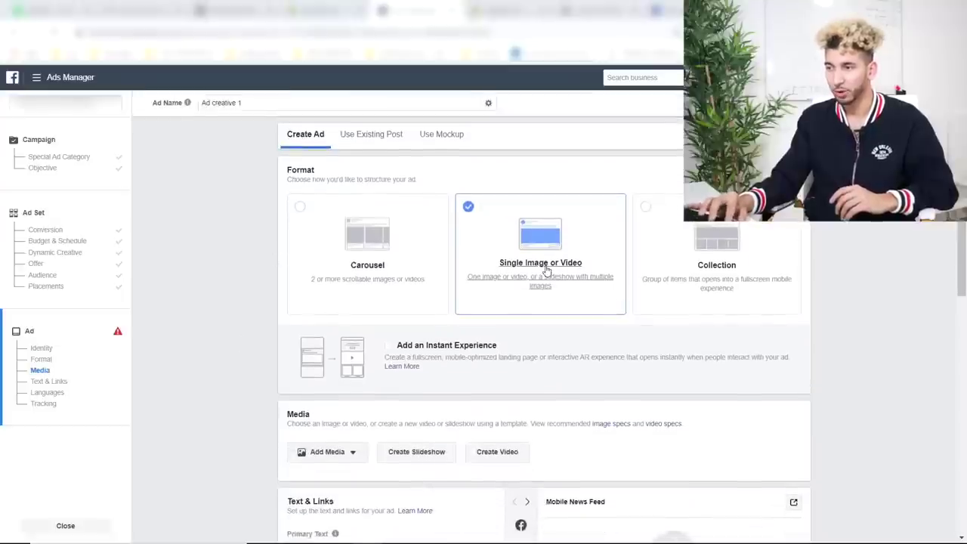
{"action": "scroll", "coordinate": [262, 325], "scroll_direction": "down", "scroll_amount": 2}
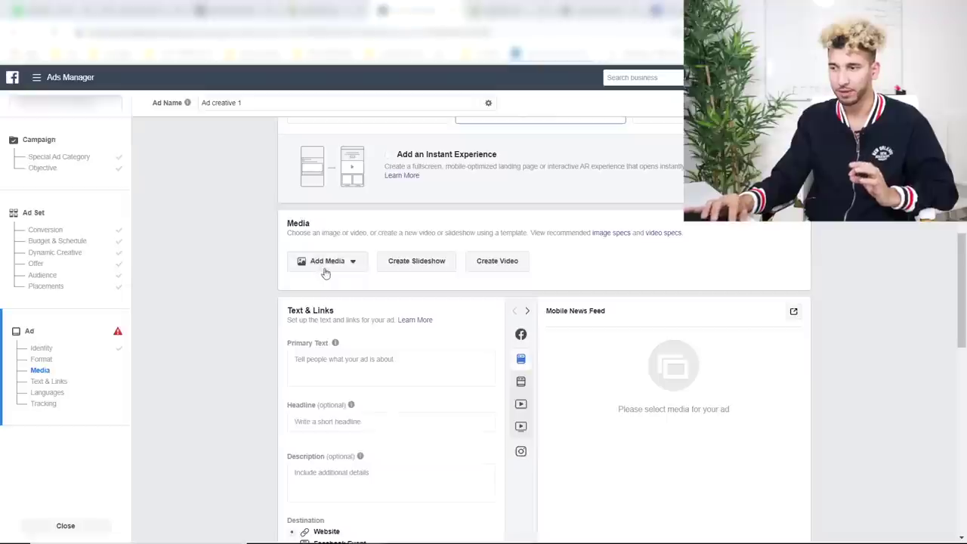
{"action": "left_click", "coordinate": [324, 266]}
{"action": "left_click", "coordinate": [318, 302]}
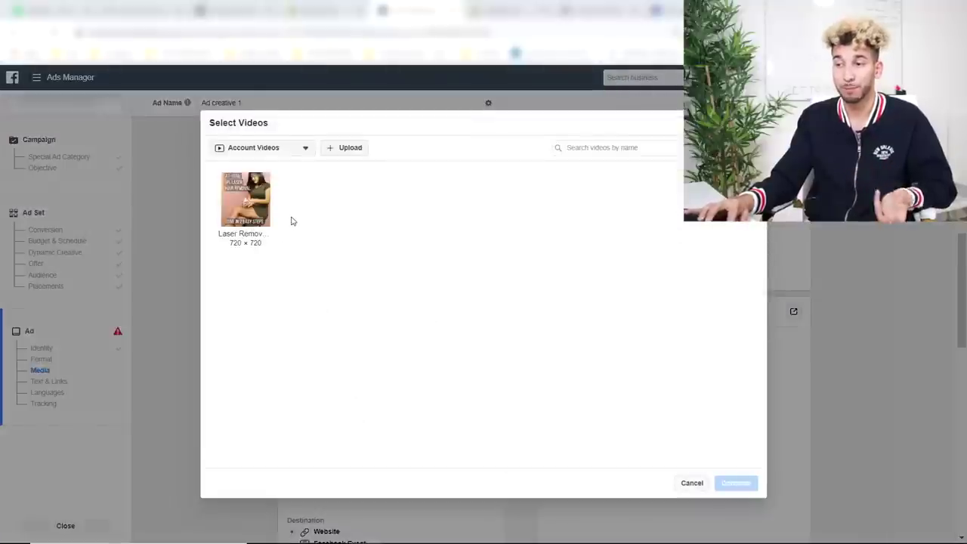
{"action": "left_click", "coordinate": [254, 207]}
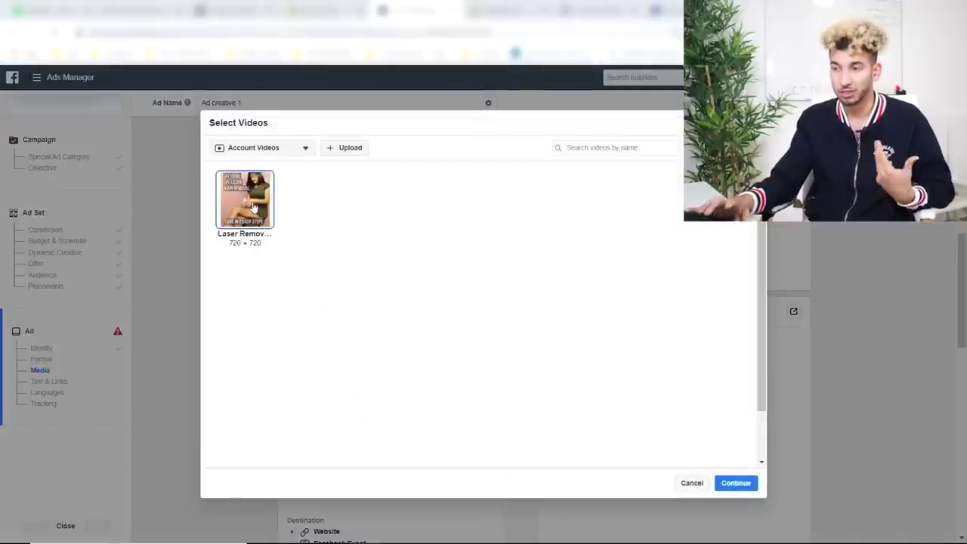
{"action": "left_click", "coordinate": [736, 484]}
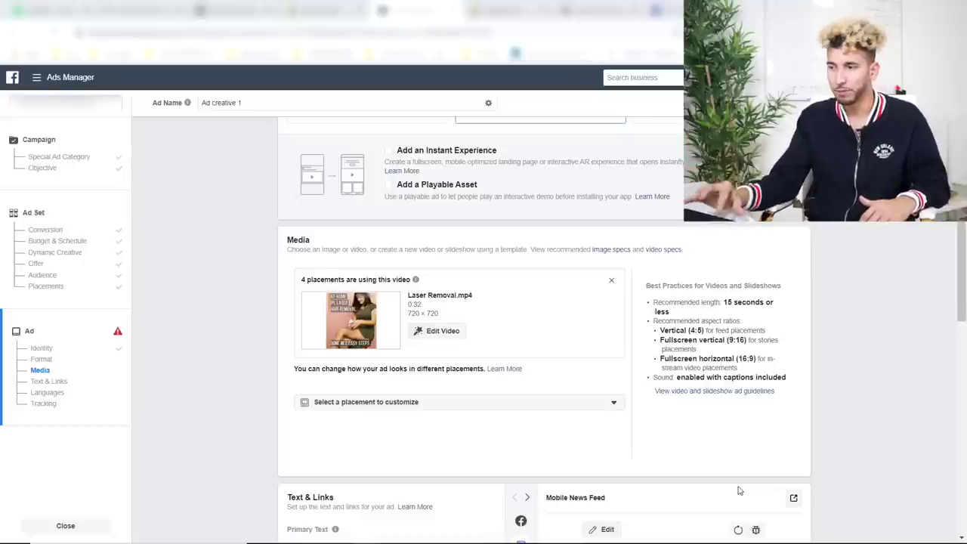
Step: Play the video in the Mobile News Feed preview with the volume lowered, pause it and review the media settings
{"action": "scroll", "coordinate": [290, 340], "scroll_direction": "down", "scroll_amount": 3}
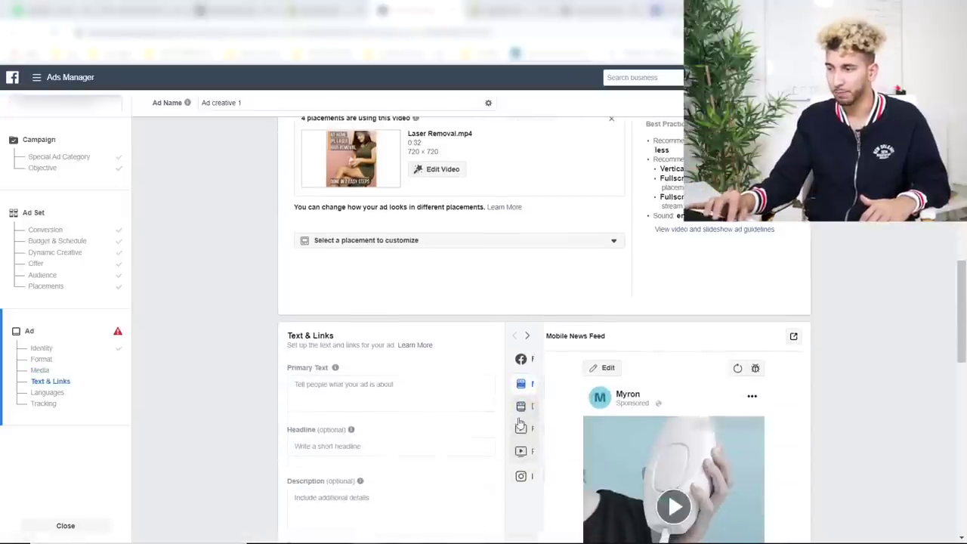
{"action": "scroll", "coordinate": [214, 345], "scroll_direction": "down", "scroll_amount": 3}
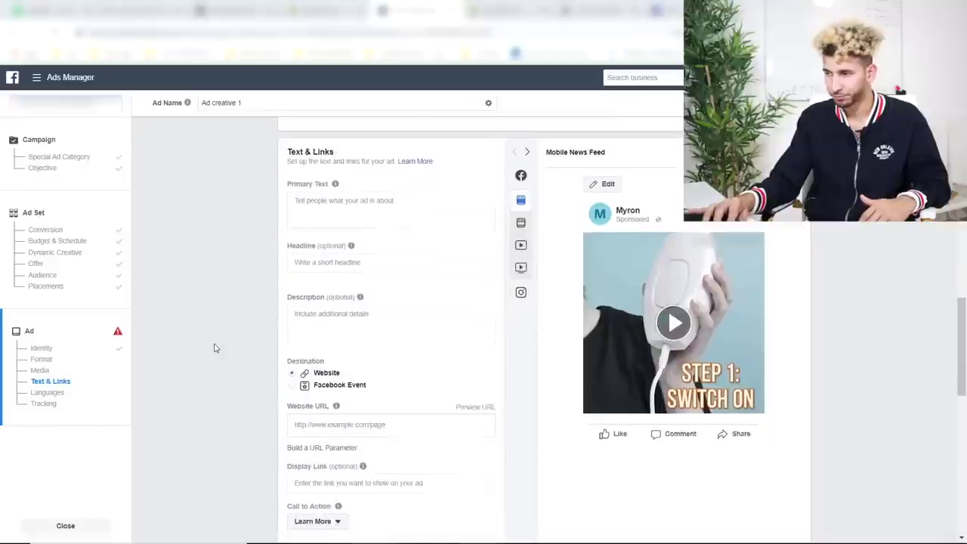
{"action": "left_click", "coordinate": [692, 326]}
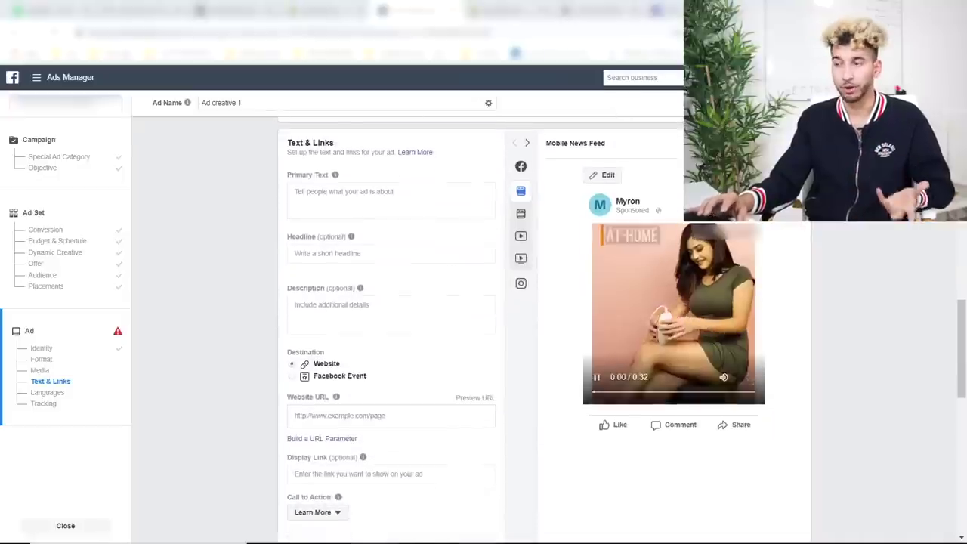
{"action": "key", "text": "XF86AudioLowerVolume"}
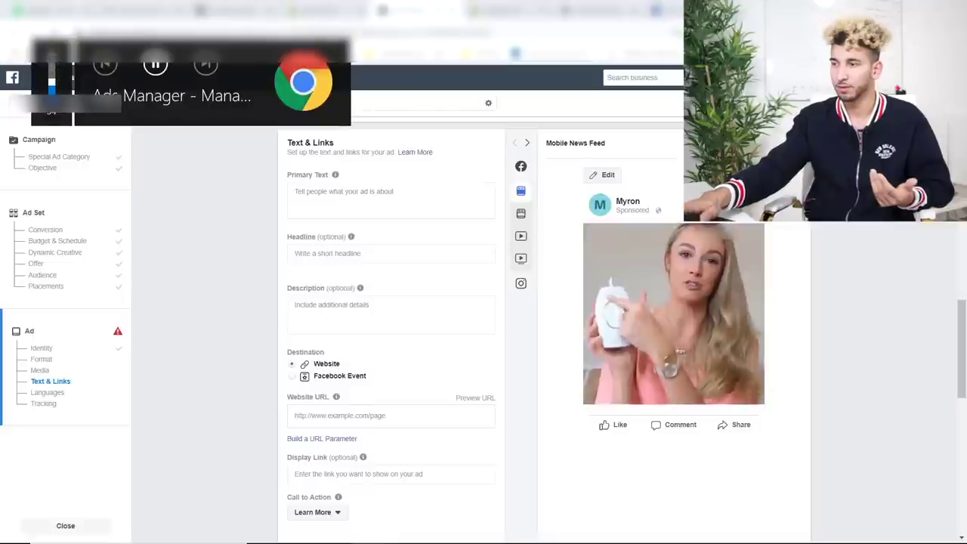
{"action": "left_click", "coordinate": [594, 375]}
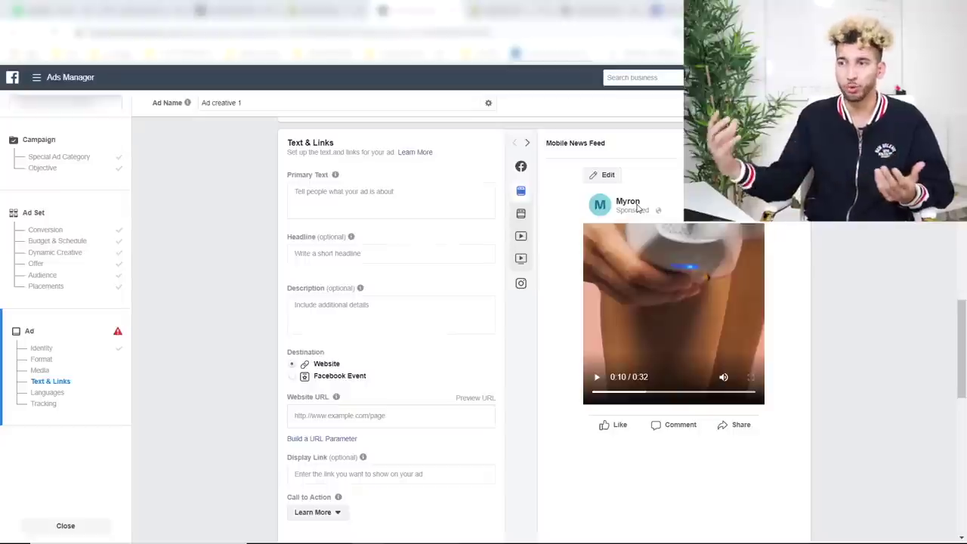
{"action": "scroll", "coordinate": [274, 256], "scroll_direction": "up", "scroll_amount": 2}
{"action": "scroll", "coordinate": [274, 257], "scroll_direction": "up", "scroll_amount": 2}
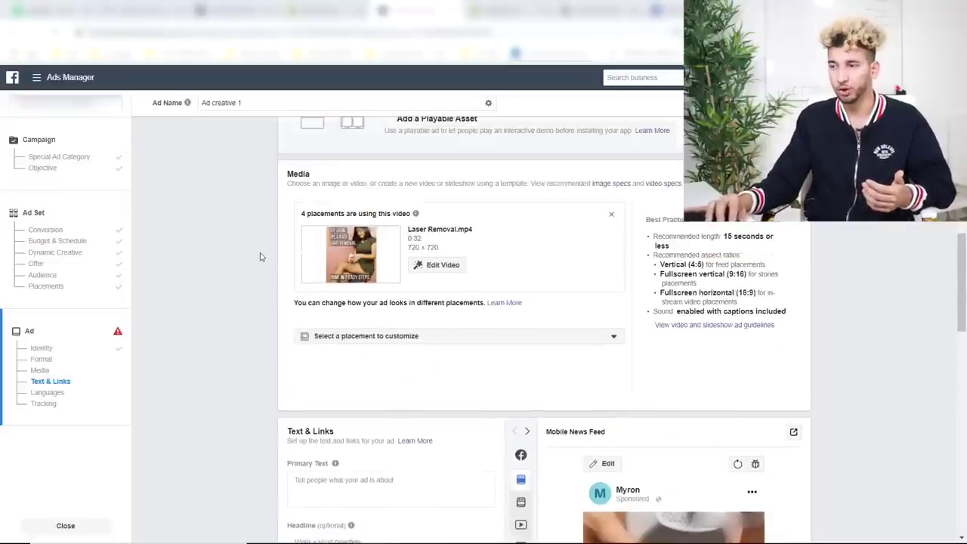
{"action": "scroll", "coordinate": [224, 273], "scroll_direction": "down", "scroll_amount": 1}
{"action": "scroll", "coordinate": [222, 275], "scroll_direction": "down", "scroll_amount": 4}
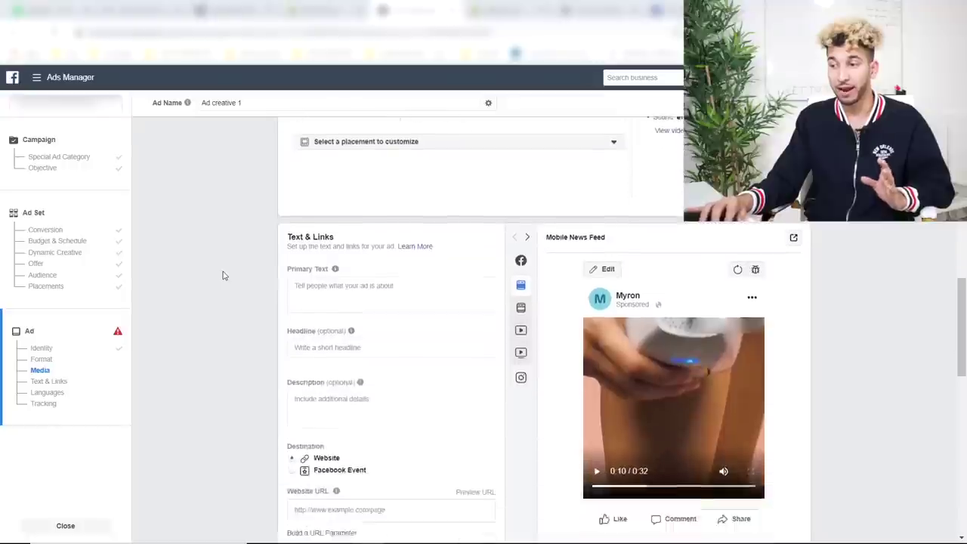
Step: Set the ad's primary text to the "Laser Hair Removal Is Here" 60% OFF Christmas sale copy with benefit lines and the bit.ly/35cDDxW link
{"action": "mouse_move", "coordinate": [293, 211]}
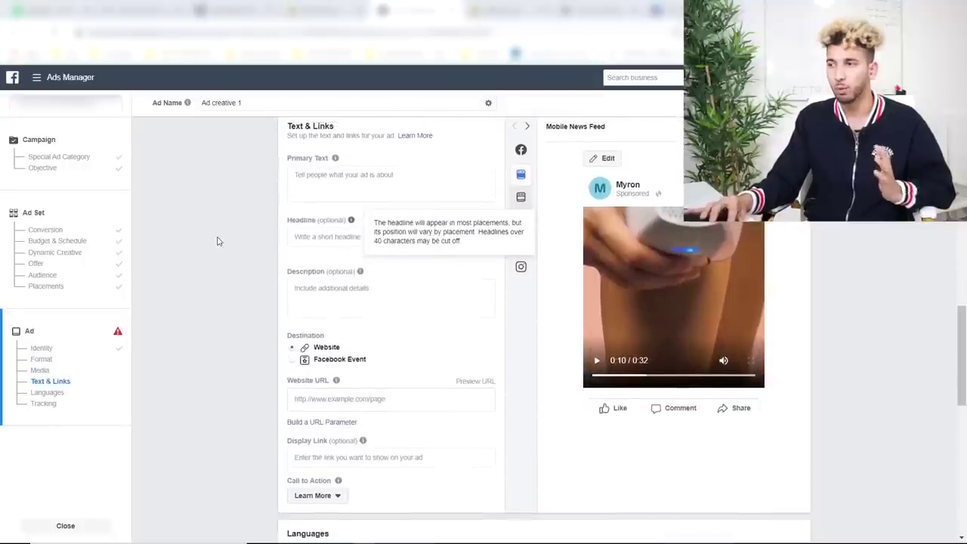
{"action": "left_click", "coordinate": [357, 189]}
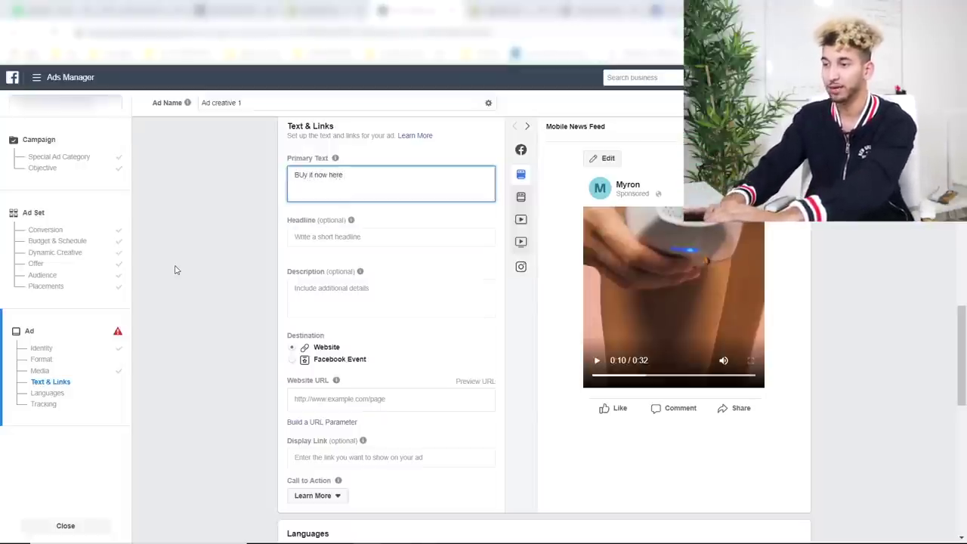
{"action": "left_click", "coordinate": [204, 264]}
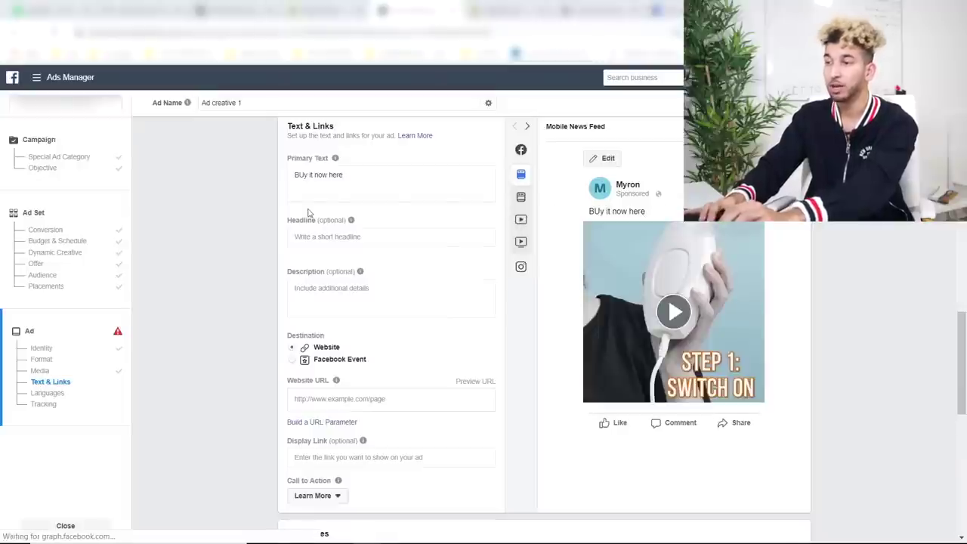
{"action": "left_click_drag", "start_coordinate": [345, 174], "coordinate": [295, 171]}
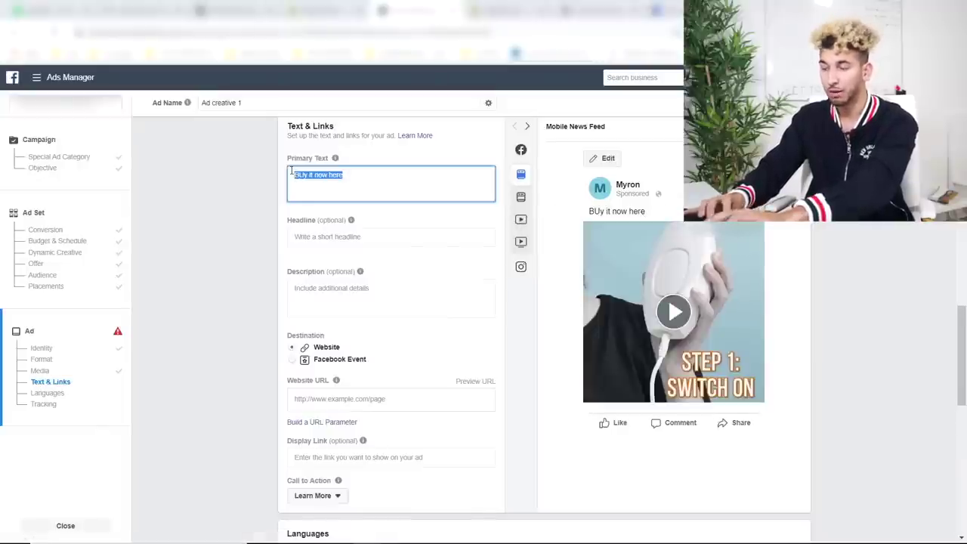
{"action": "type", "text": "Laser Hair Removal Is Here 🤩 Save 60% OFF with our Biggest Christmas Sale!  👉 Remove hair re-growth on any body part. 👉 90 day money-back guarantee.  👉 BUY IT HERE - bit.ly/35cDDxW"}
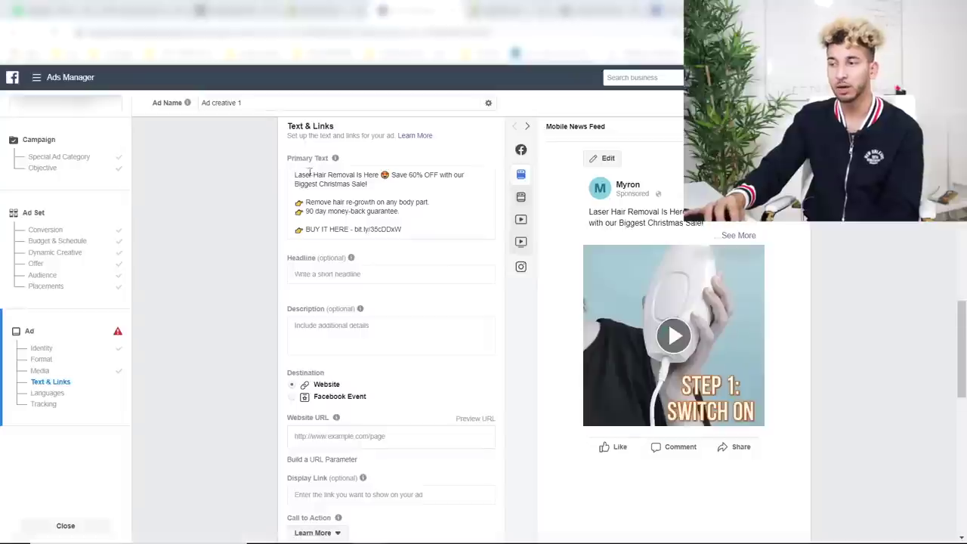
Step: Change the money-back guarantee in the ad's primary text to 30 day
{"action": "left_click", "coordinate": [348, 169]}
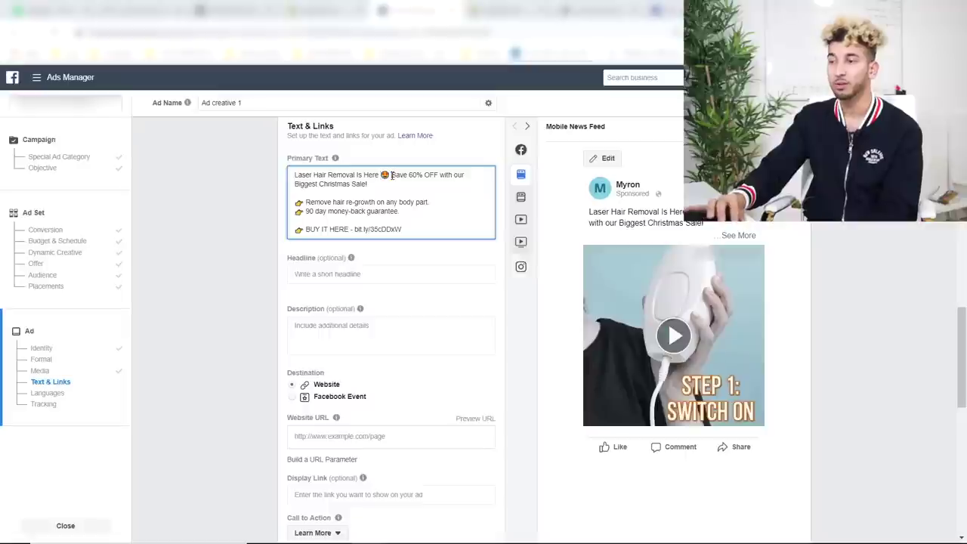
{"action": "left_click_drag", "start_coordinate": [392, 175], "coordinate": [395, 183]}
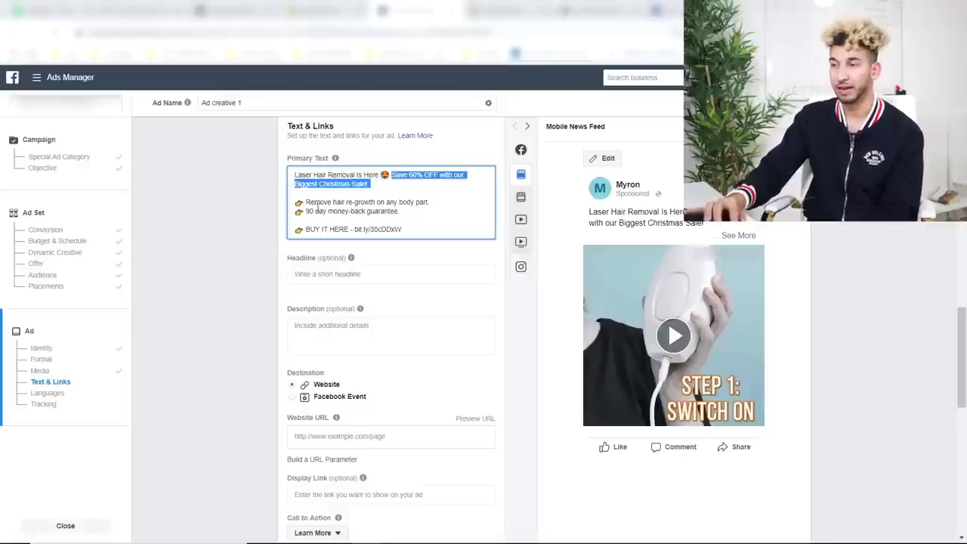
{"action": "left_click", "coordinate": [306, 201]}
{"action": "left_click_drag", "start_coordinate": [306, 201], "coordinate": [410, 212]}
{"action": "left_click", "coordinate": [410, 211]}
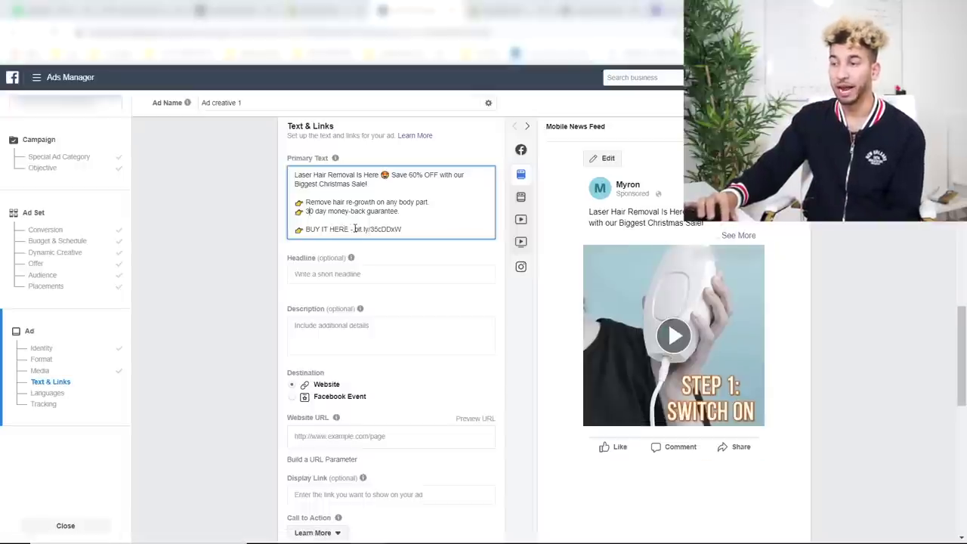
{"action": "left_click_drag", "start_coordinate": [354, 229], "coordinate": [409, 226]}
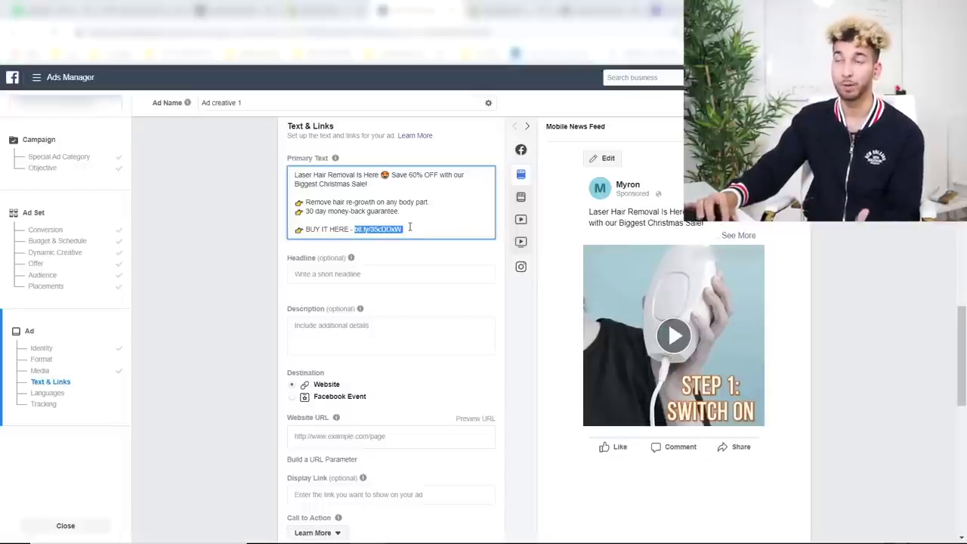
{"action": "left_click", "coordinate": [429, 229]}
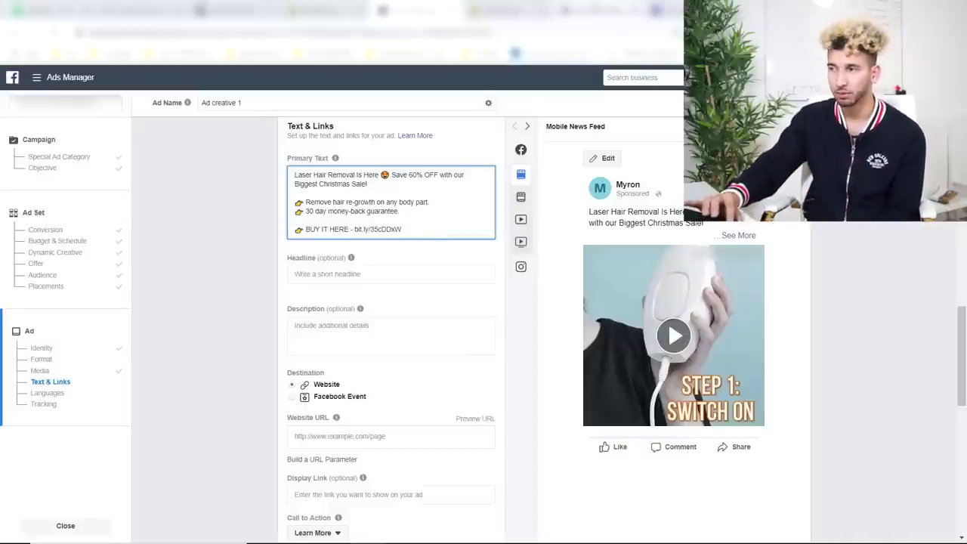
Step: Copy the web address of the store's Laser Hair Removal Handset product page and enter it as the ad's website URL
{"action": "left_click", "coordinate": [602, 10]}
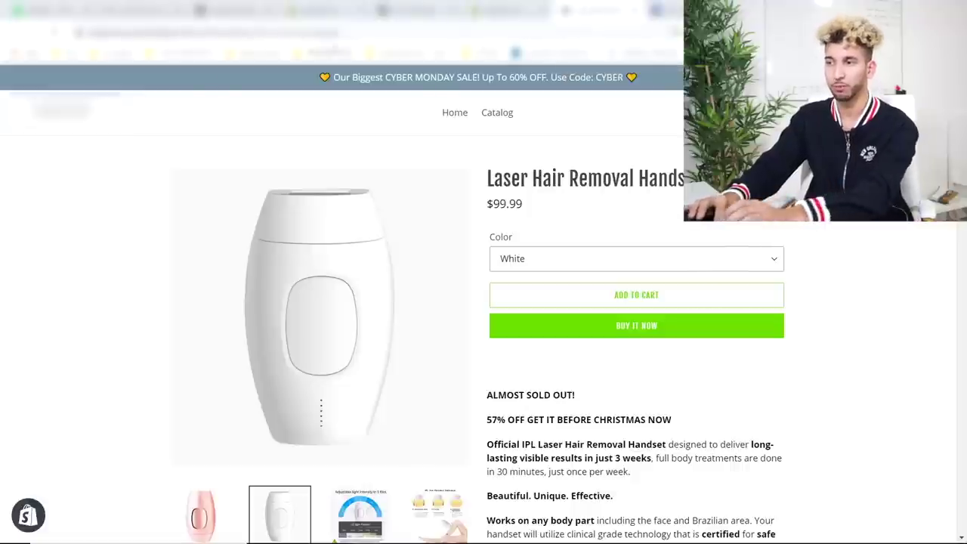
{"action": "left_click_drag", "start_coordinate": [339, 31], "coordinate": [88, 32]}
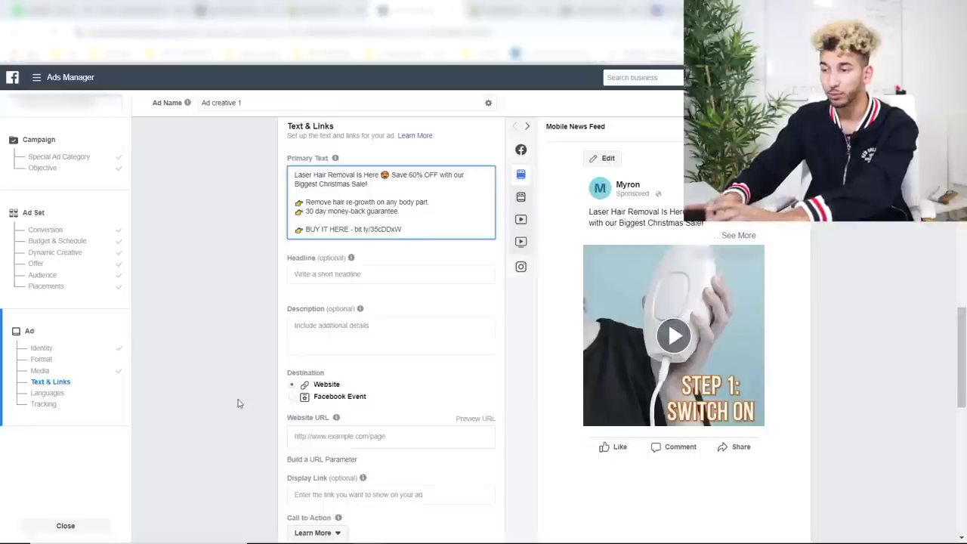
{"action": "scroll", "coordinate": [237, 404], "scroll_direction": "down", "scroll_amount": 2}
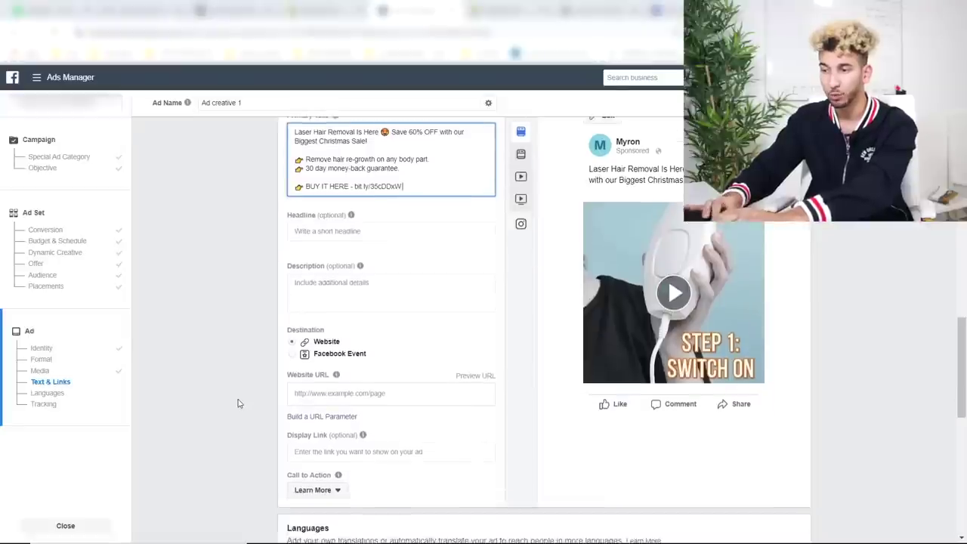
{"action": "left_click", "coordinate": [321, 369]}
{"action": "type", "text": "https://sagarecom.myshopify.com/products/laser-hair-removal-handset"}
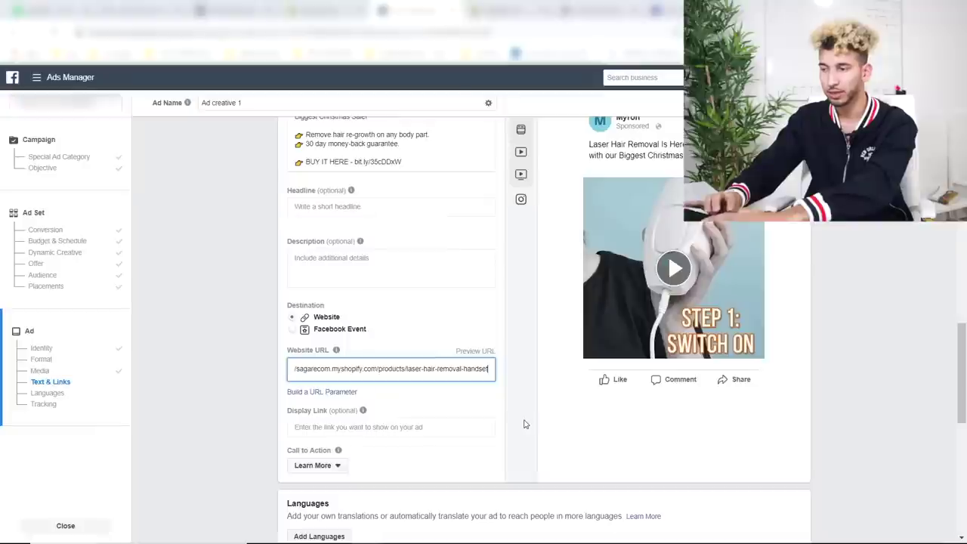
{"action": "left_click", "coordinate": [621, 383]}
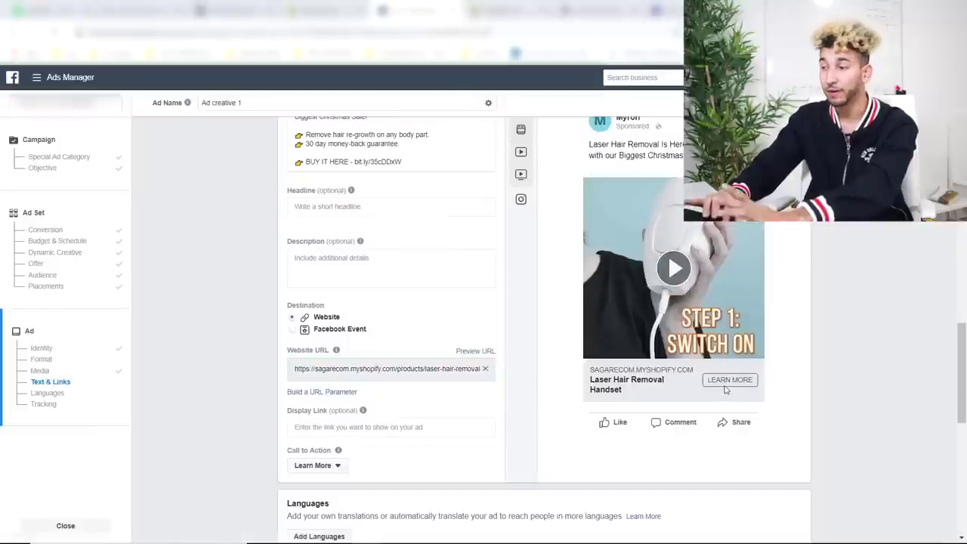
Step: Set the ad's call to action to Shop Now
{"action": "left_click", "coordinate": [315, 465]}
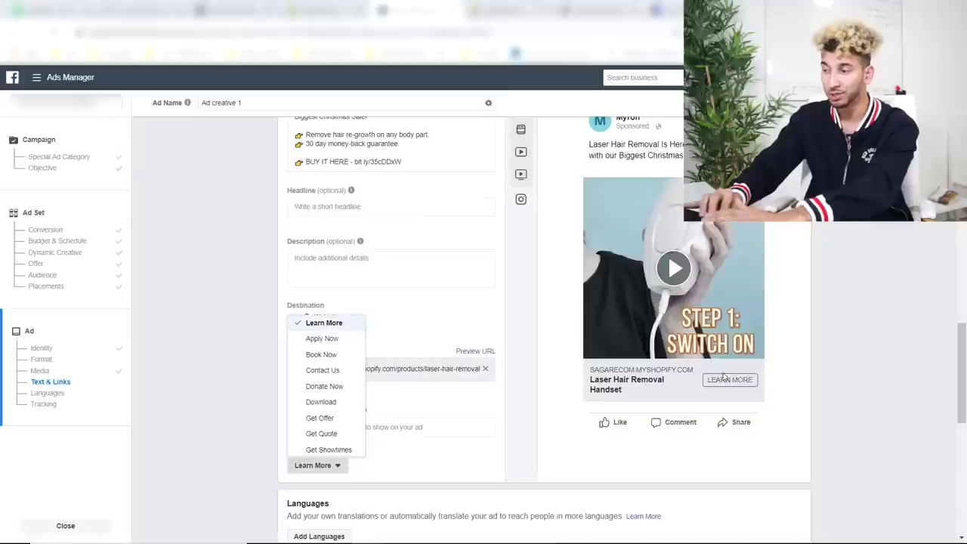
{"action": "scroll", "coordinate": [302, 362], "scroll_direction": "down", "scroll_amount": 3}
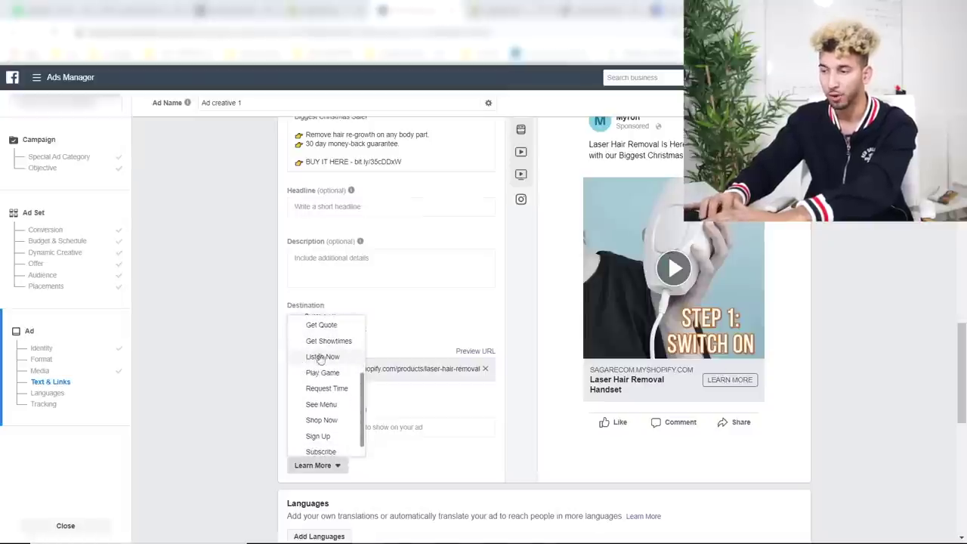
{"action": "scroll", "coordinate": [327, 364], "scroll_direction": "down", "scroll_amount": 1}
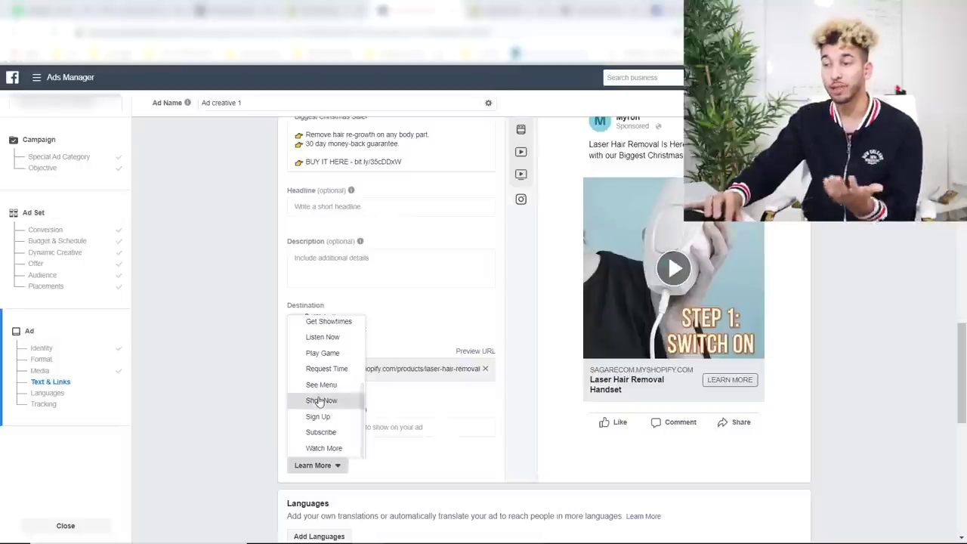
{"action": "key", "text": "Return"}
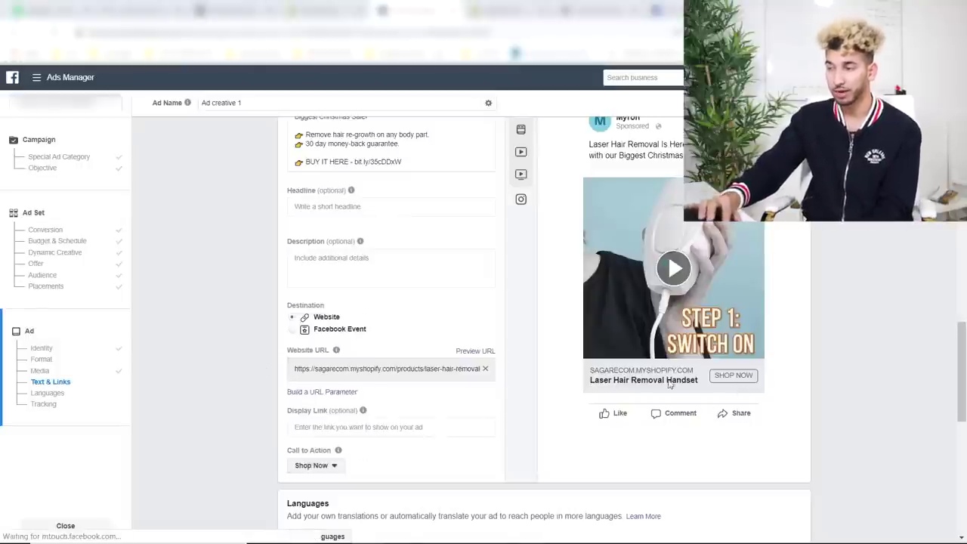
{"action": "scroll", "coordinate": [737, 302], "scroll_direction": "up", "scroll_amount": 1}
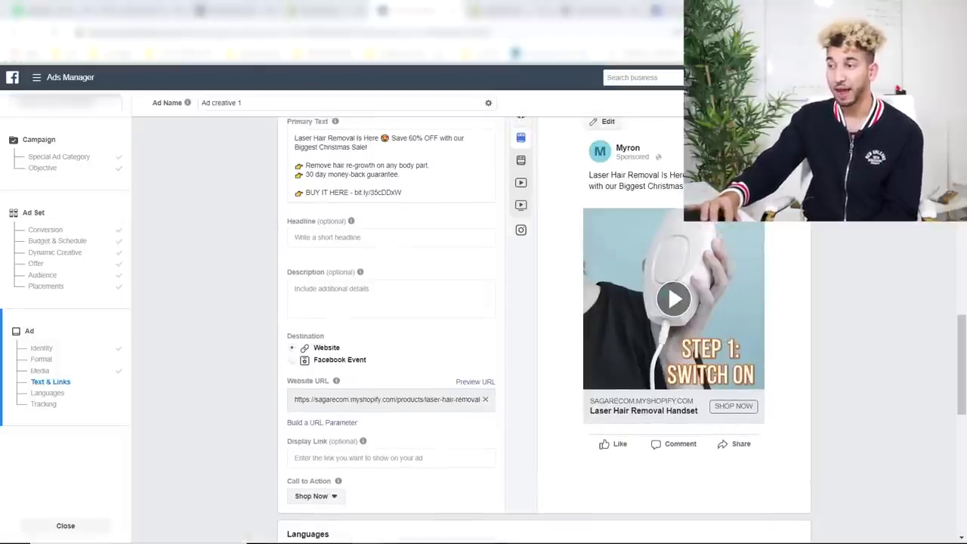
Step: Copy the "5 STAR Reviews ⭐⭐⭐⭐⭐" line from the Ad Level slide and enter it as the ad's headline
{"action": "scroll", "coordinate": [618, 165], "scroll_direction": "up", "scroll_amount": 1}
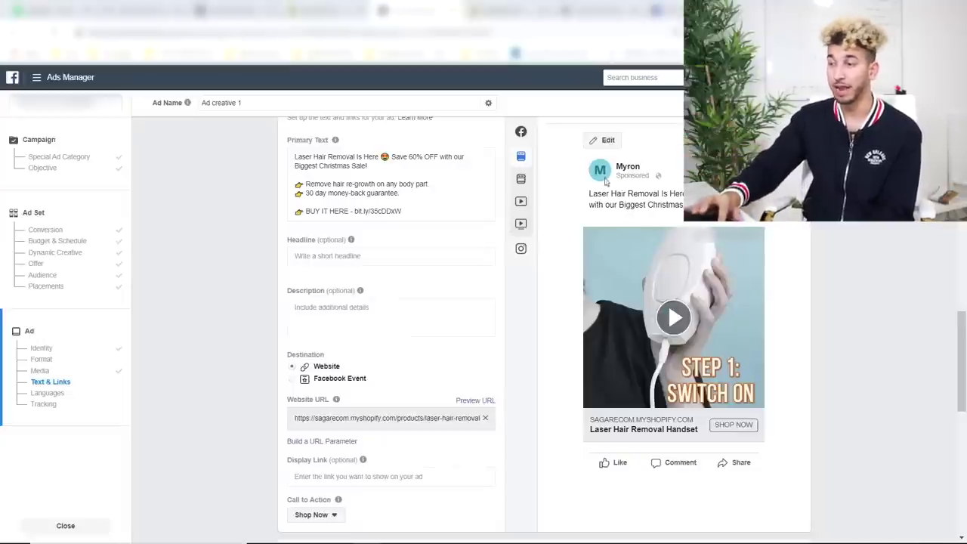
{"action": "left_click", "coordinate": [335, 255]}
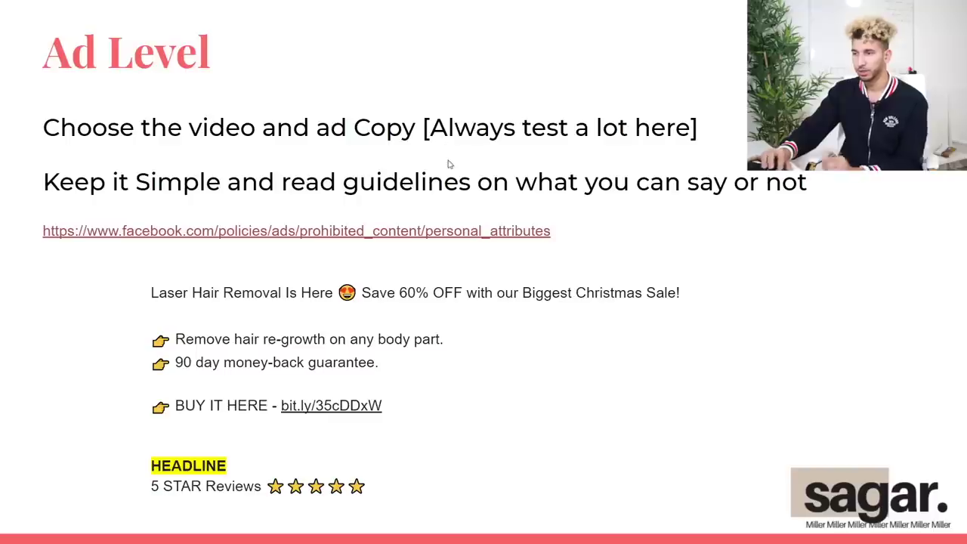
{"action": "key", "text": "Escape"}
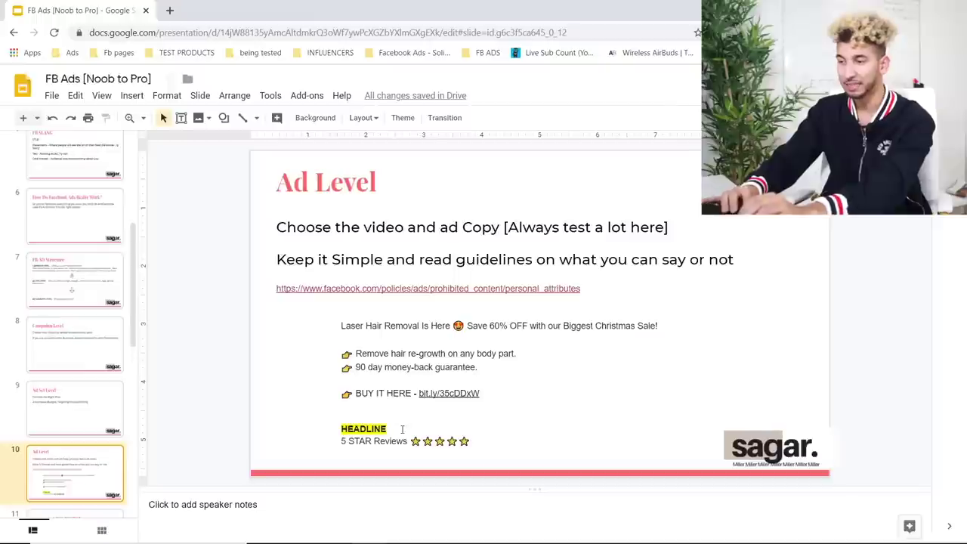
{"action": "left_click_drag", "start_coordinate": [473, 439], "coordinate": [340, 442]}
{"action": "key", "text": "ctrl+c"}
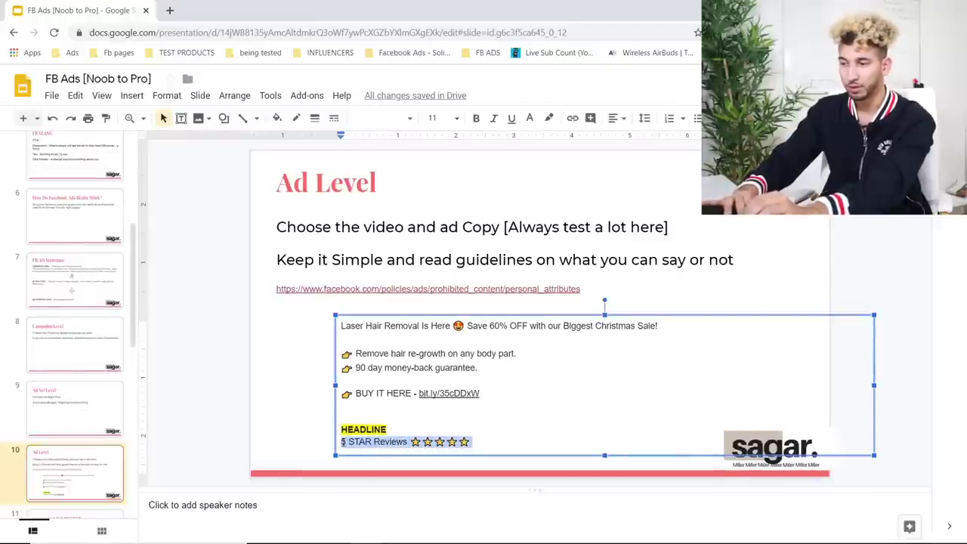
{"action": "left_click", "coordinate": [304, 345]}
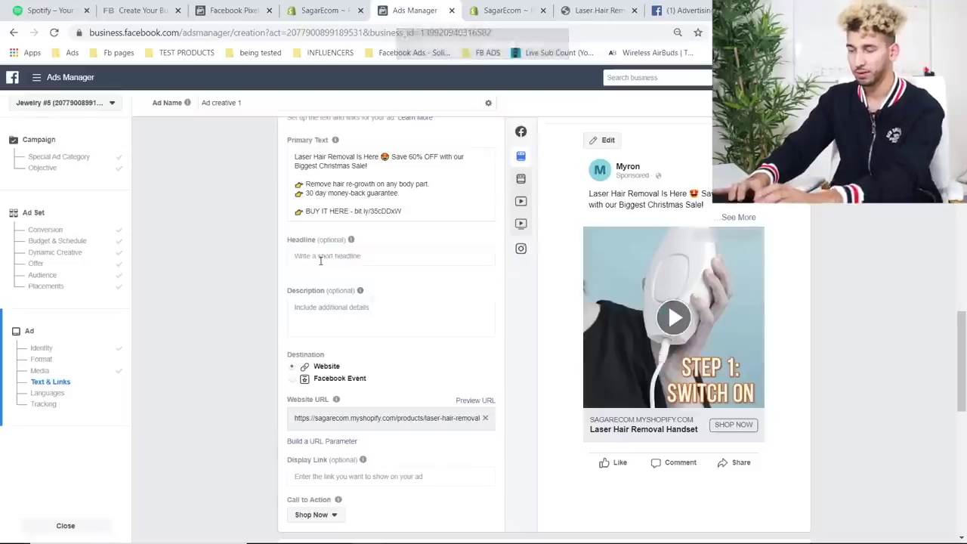
{"action": "left_click", "coordinate": [305, 258]}
{"action": "key", "text": "ctrl+v"}
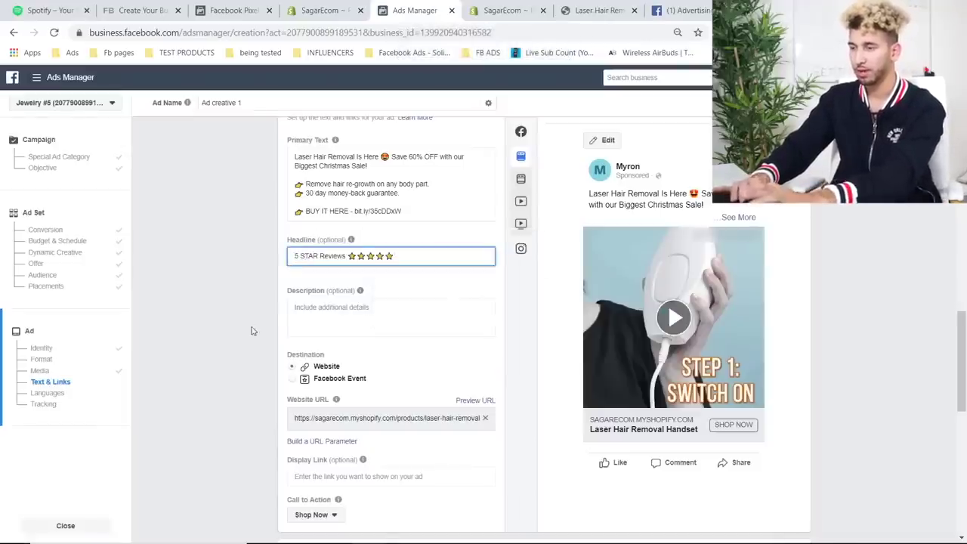
{"action": "left_click", "coordinate": [594, 430]}
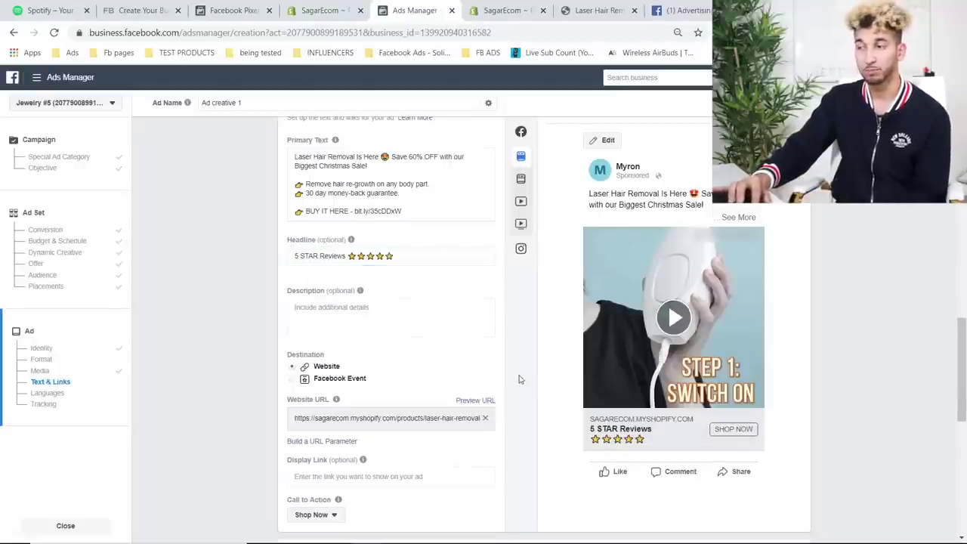
Step: Point out the sample ad copy on the Ad Level slide with the presentation's laser pointer
{"action": "scroll", "coordinate": [252, 368], "scroll_direction": "down", "scroll_amount": 2}
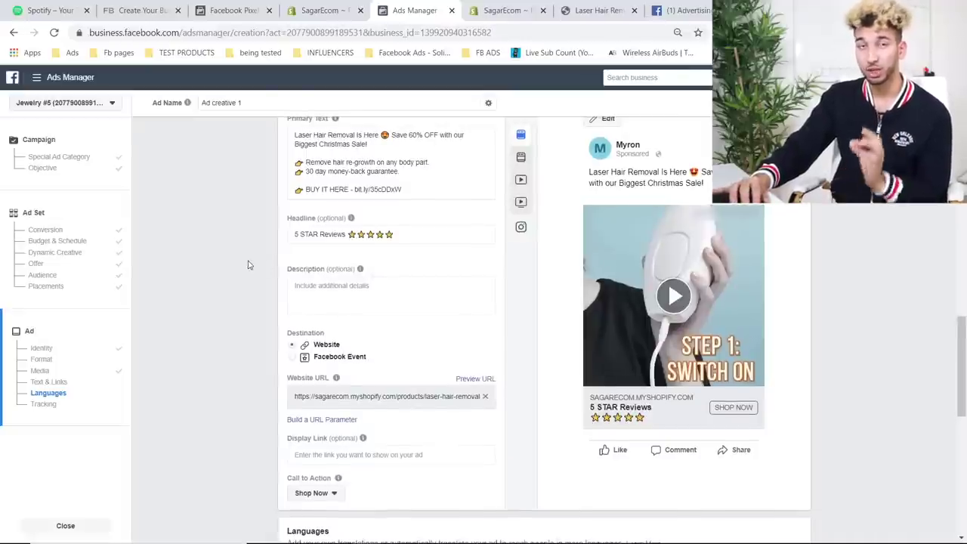
{"action": "scroll", "coordinate": [249, 265], "scroll_direction": "up", "scroll_amount": 1}
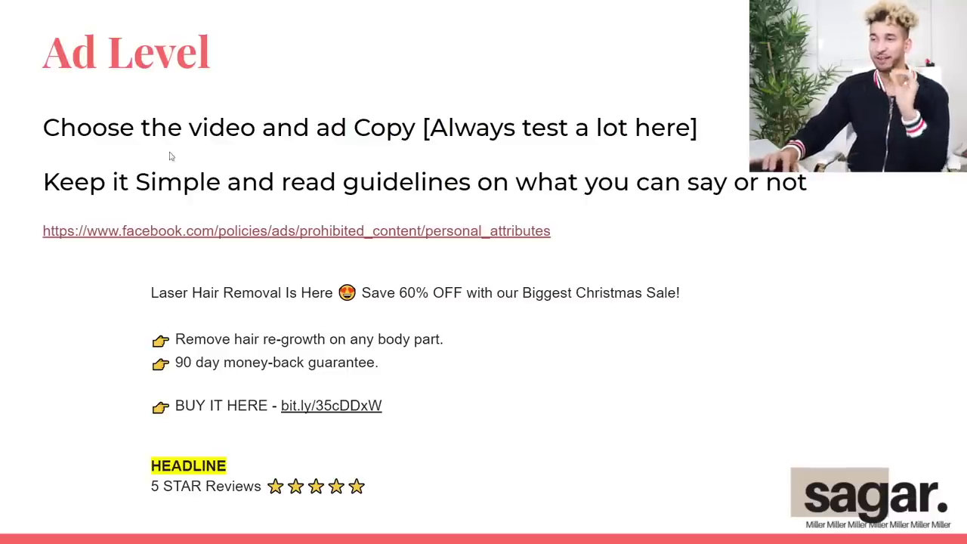
{"action": "left_click", "coordinate": [283, 508]}
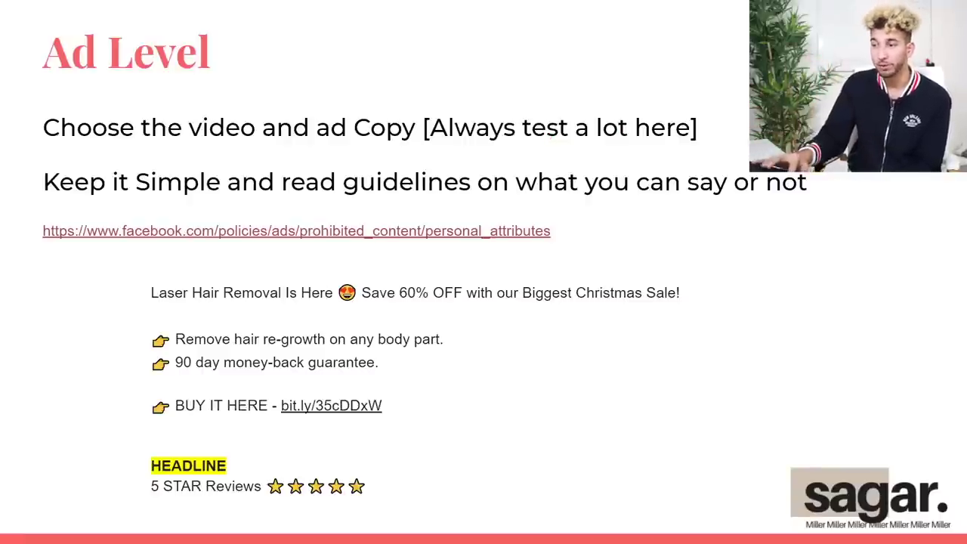
{"action": "mouse_move", "coordinate": [216, 475]}
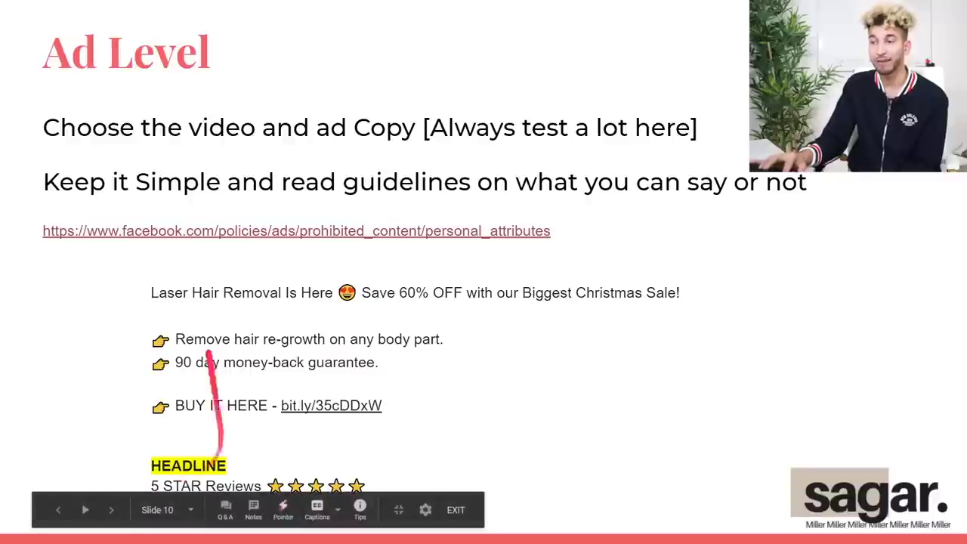
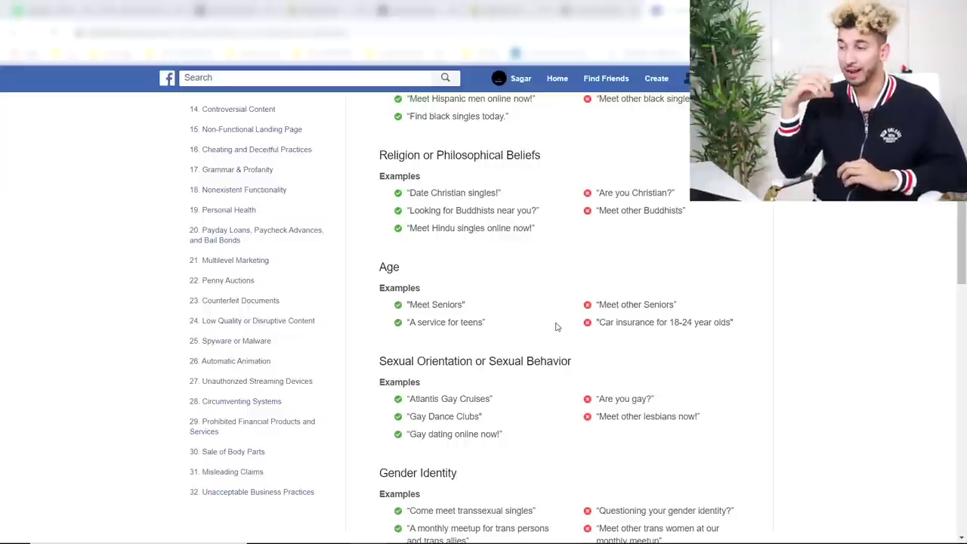
Step: Examine the Personal Attributes ad policy and browse Facebook's prohibited content rules from Community Standards to Sensational Content
{"action": "scroll", "coordinate": [556, 327], "scroll_direction": "down", "scroll_amount": 3}
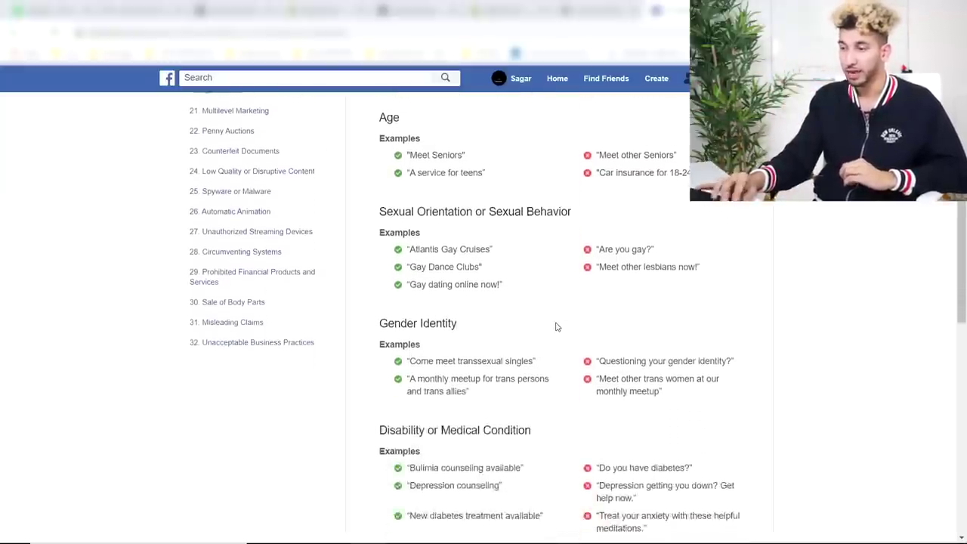
{"action": "scroll", "coordinate": [509, 319], "scroll_direction": "down", "scroll_amount": 3}
{"action": "scroll", "coordinate": [464, 391], "scroll_direction": "up", "scroll_amount": 10}
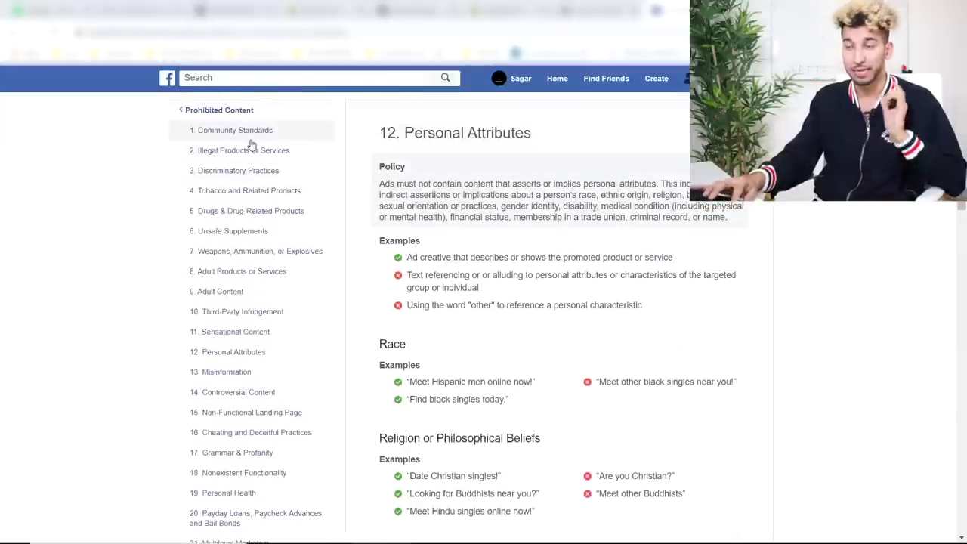
{"action": "left_click", "coordinate": [251, 139]}
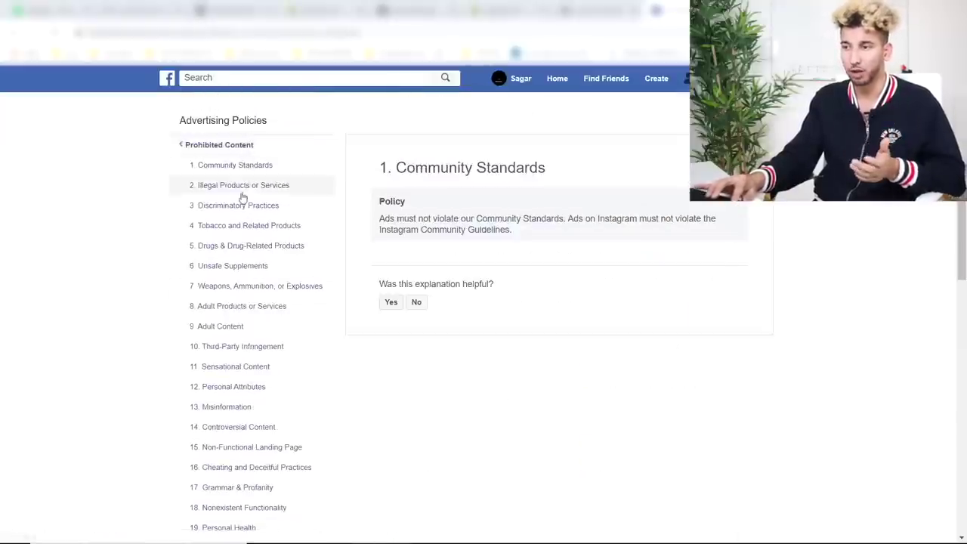
{"action": "left_click", "coordinate": [257, 245]}
{"action": "left_click", "coordinate": [238, 285]}
{"action": "left_click", "coordinate": [230, 305]}
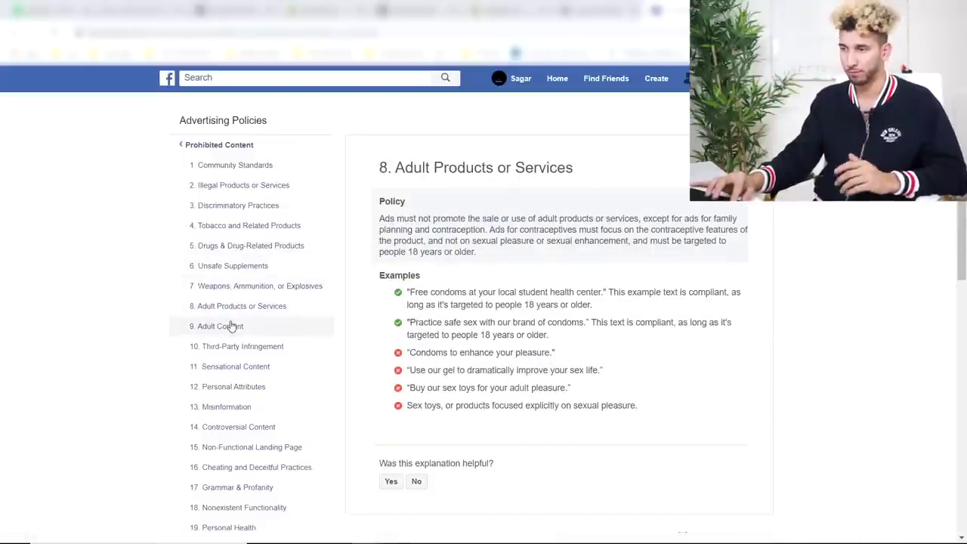
{"action": "left_click", "coordinate": [231, 325]}
{"action": "left_click", "coordinate": [234, 343]}
{"action": "left_click", "coordinate": [225, 367]}
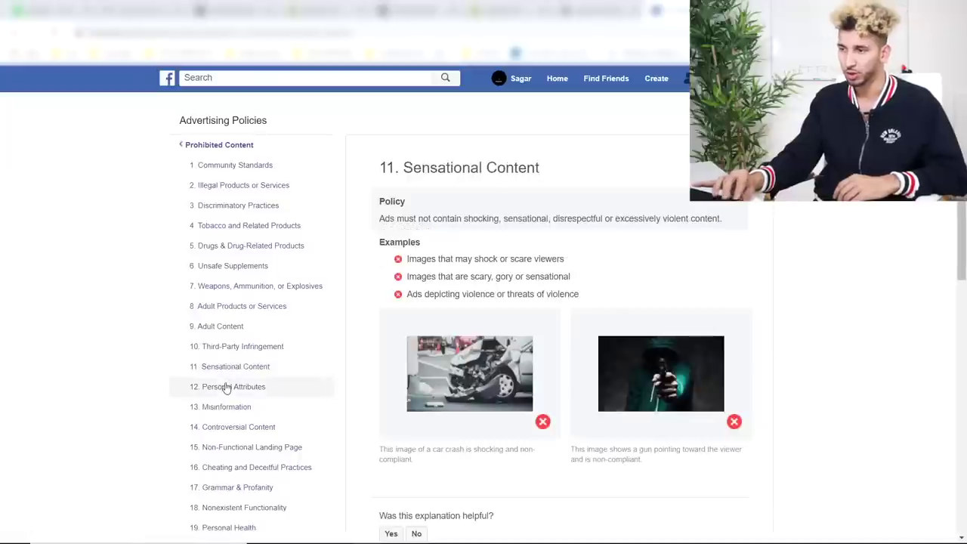
Step: Browse the prohibited content rules from Personal Attributes through to Grammar & Profanity
{"action": "left_click", "coordinate": [226, 386]}
{"action": "scroll", "coordinate": [230, 371], "scroll_direction": "down", "scroll_amount": 1}
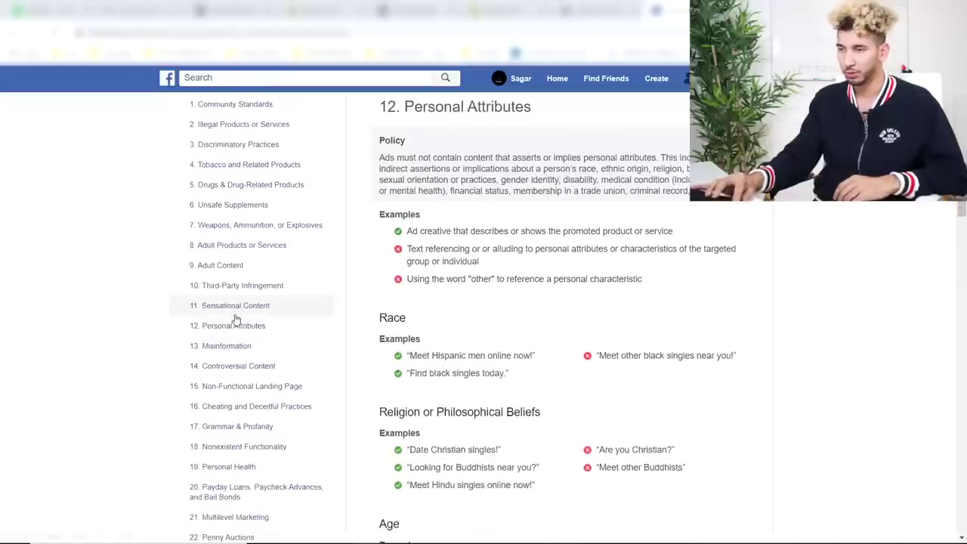
{"action": "left_click", "coordinate": [227, 366]}
{"action": "scroll", "coordinate": [219, 429], "scroll_direction": "down", "scroll_amount": 2}
{"action": "left_click", "coordinate": [227, 367]}
{"action": "scroll", "coordinate": [454, 320], "scroll_direction": "down", "scroll_amount": 1}
{"action": "scroll", "coordinate": [466, 310], "scroll_direction": "up", "scroll_amount": 1}
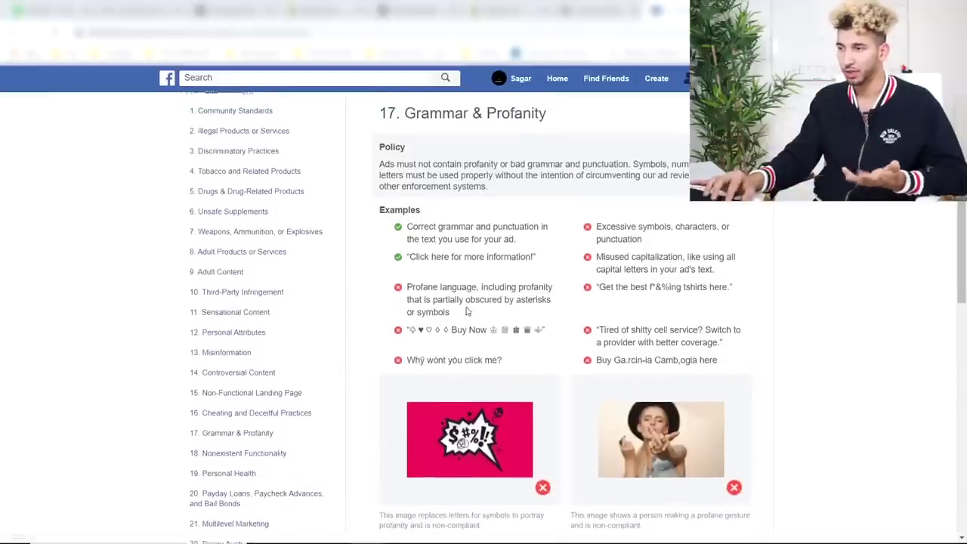
Step: Examine the Grammar & Profanity policy's non-compliant examples of obscured profanity and excessive symbols around "Buy Now"
{"action": "scroll", "coordinate": [461, 287], "scroll_direction": "up", "scroll_amount": 1}
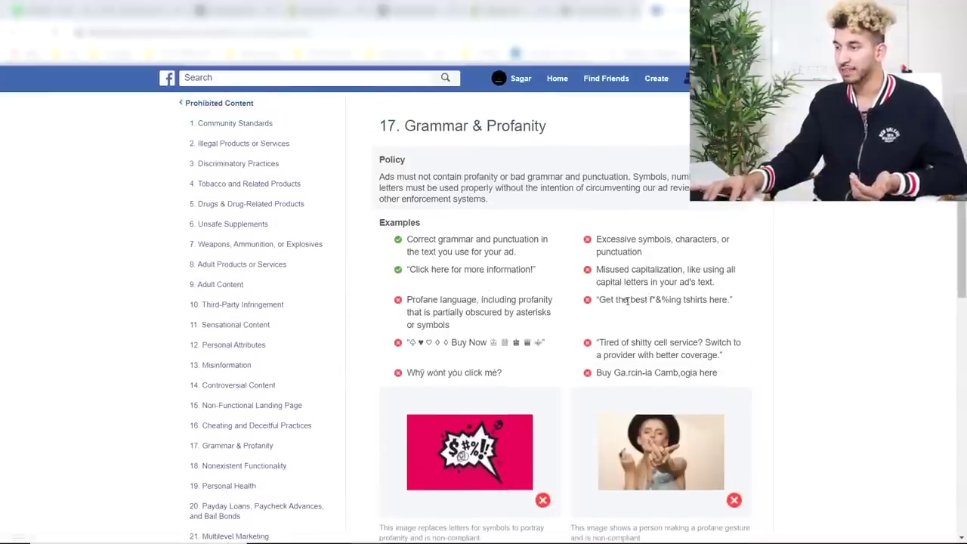
{"action": "left_click_drag", "start_coordinate": [612, 300], "coordinate": [721, 302]}
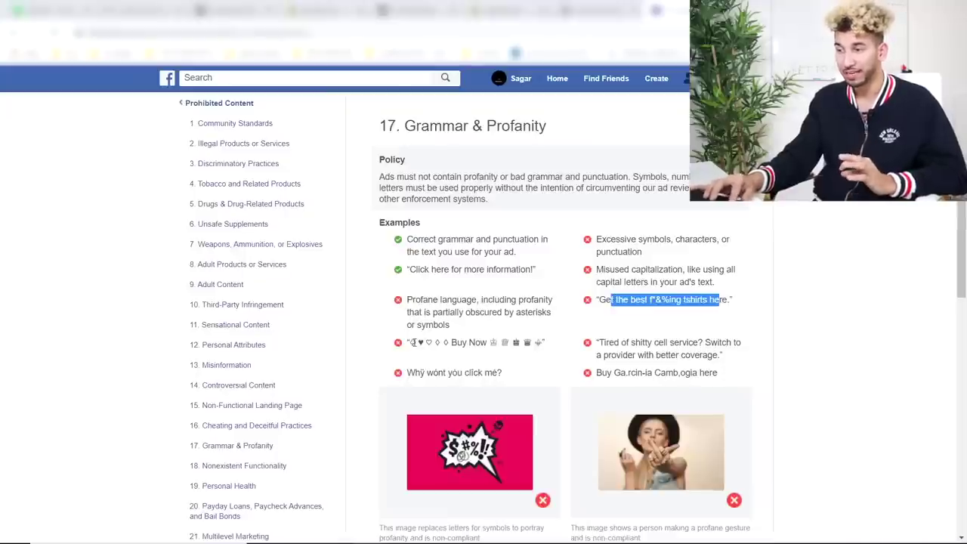
{"action": "left_click_drag", "start_coordinate": [410, 343], "coordinate": [527, 341]}
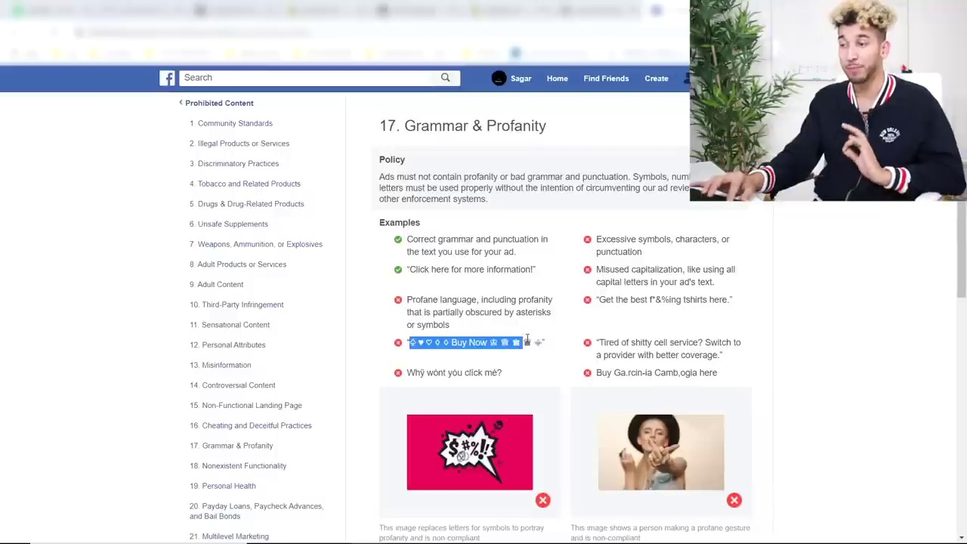
{"action": "double_click", "coordinate": [459, 342]}
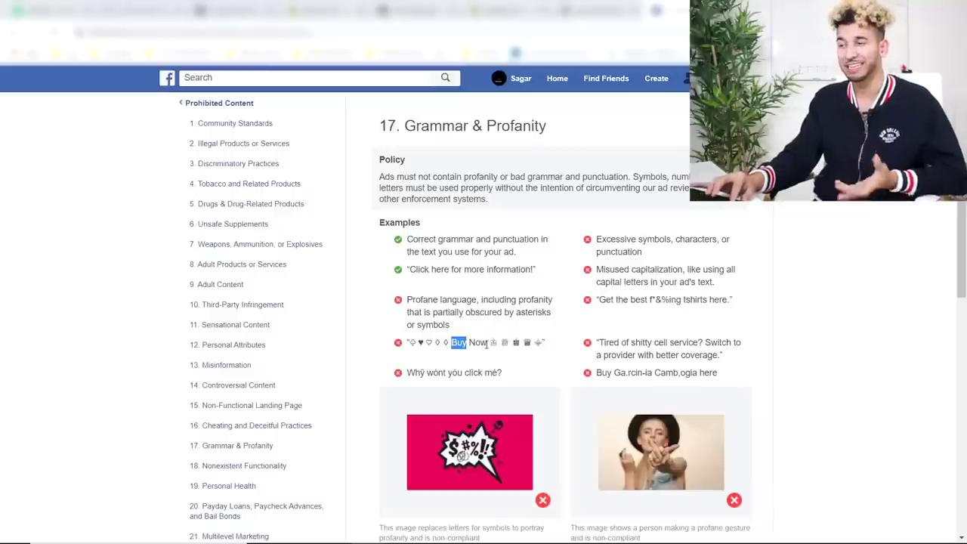
{"action": "left_click_drag", "start_coordinate": [541, 342], "coordinate": [498, 342]}
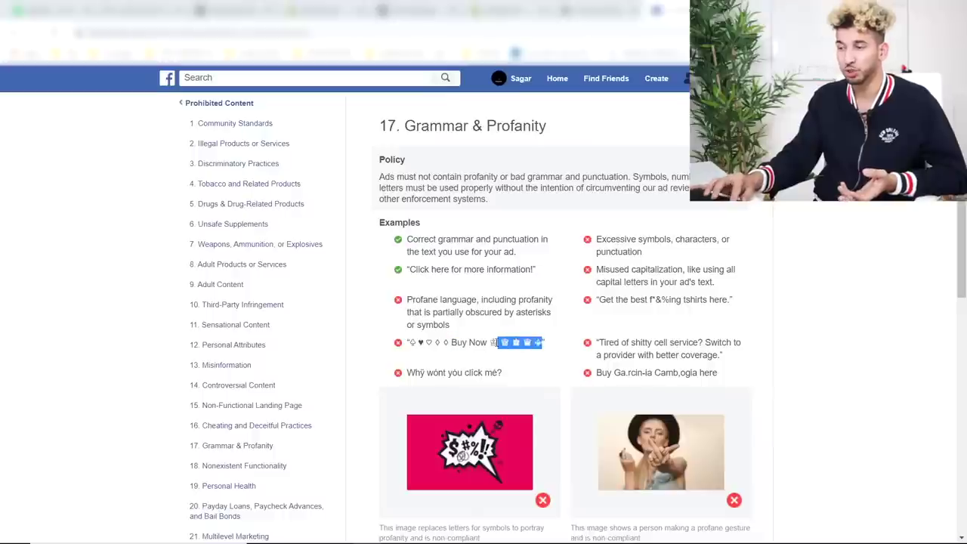
{"action": "left_click_drag", "start_coordinate": [425, 342], "coordinate": [406, 300]}
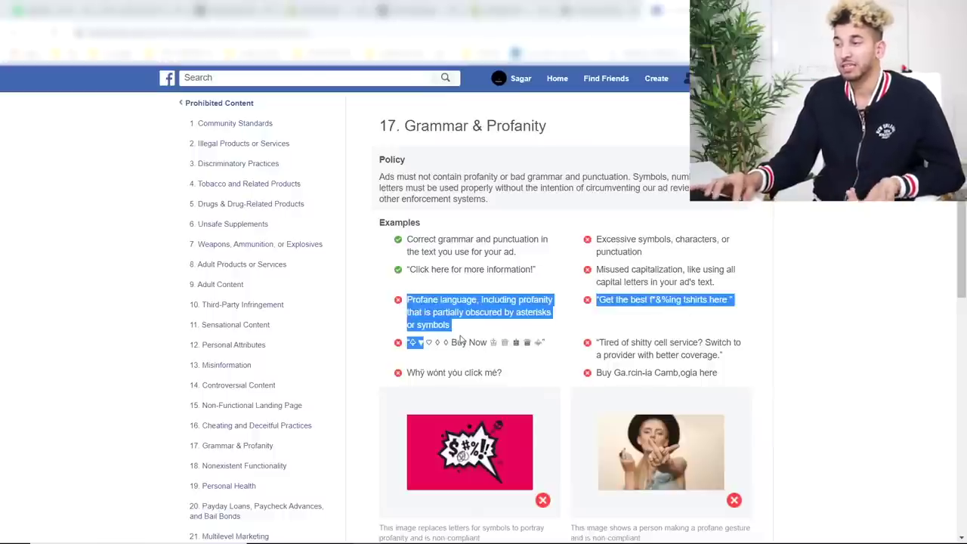
{"action": "left_click", "coordinate": [461, 340]}
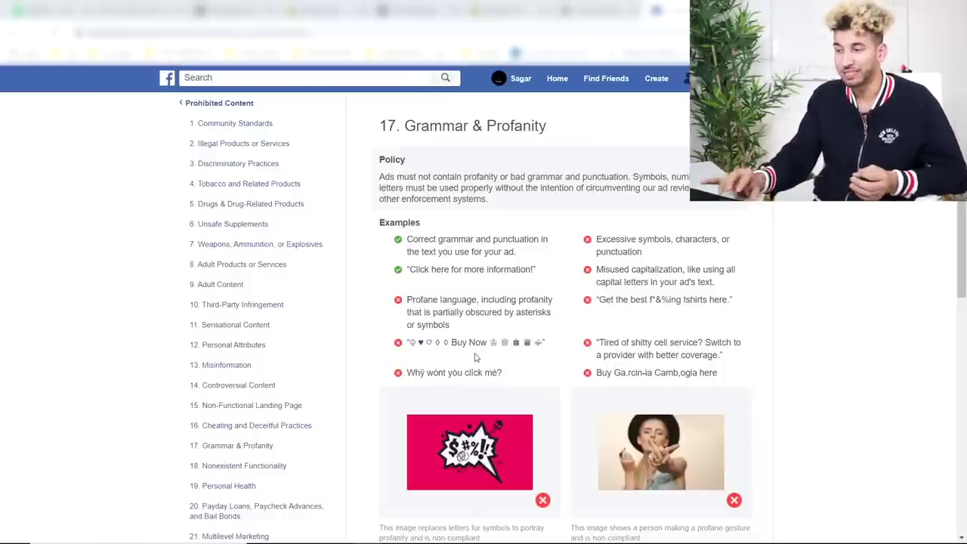
{"action": "scroll", "coordinate": [476, 358], "scroll_direction": "down", "scroll_amount": 1}
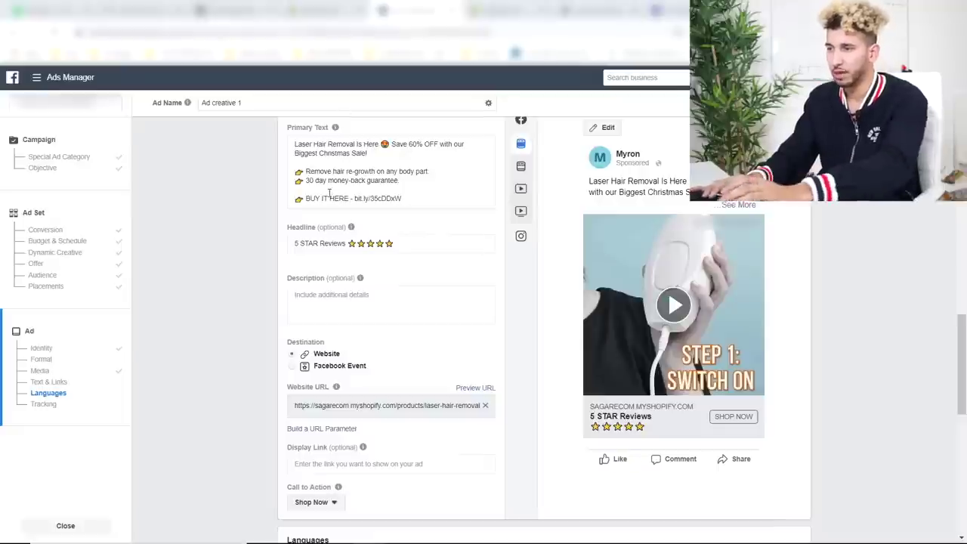
Step: Change "BUY IT HERE" to "GET IT HERE" in the ad's primary text
{"action": "left_click", "coordinate": [321, 198]}
{"action": "key", "text": "BackSpace"}
{"action": "key", "text": "BackSpace"}
{"action": "key", "text": "BackSpace"}
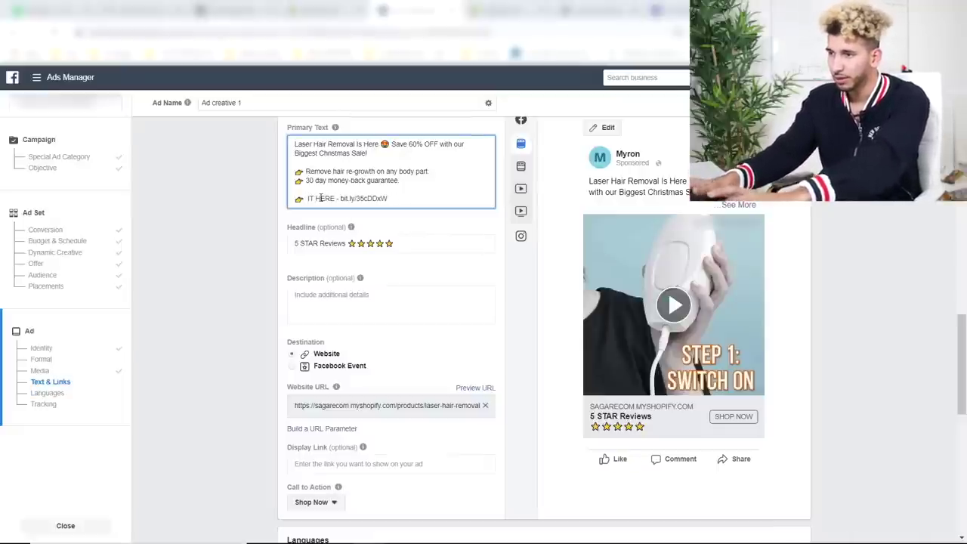
{"action": "type", "text": "GET"}
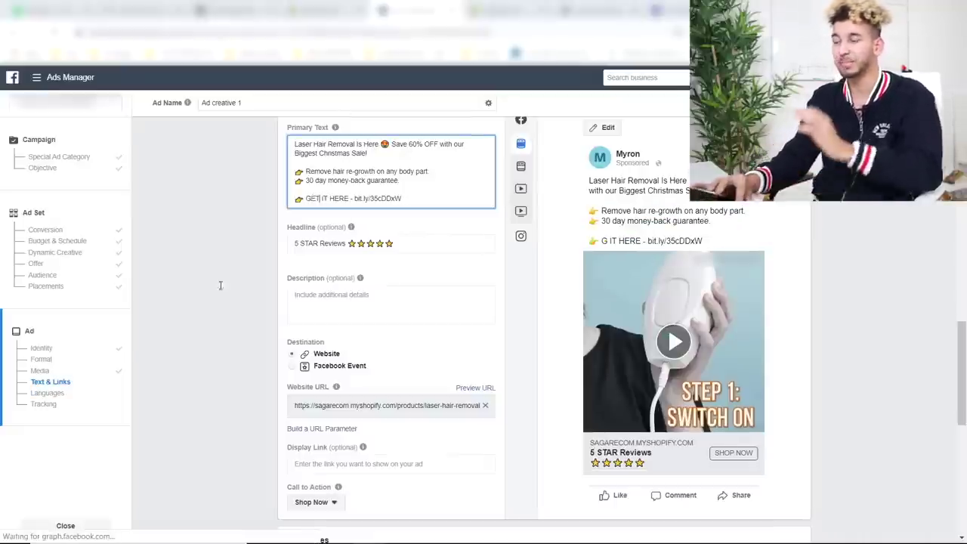
{"action": "left_click", "coordinate": [497, 338]}
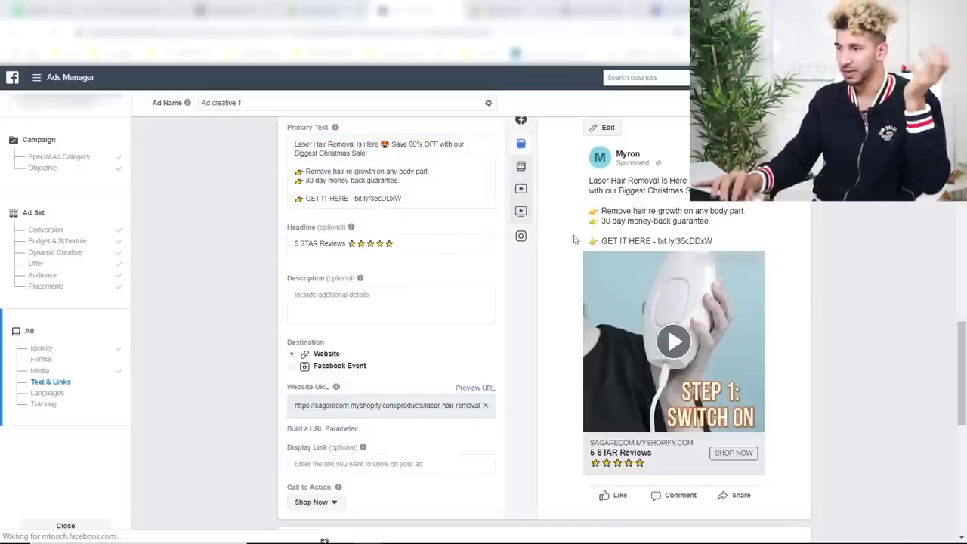
Step: Review the ad's media and tracking settings and read the reach warning about text in the ad image
{"action": "scroll", "coordinate": [284, 260], "scroll_direction": "down", "scroll_amount": 1}
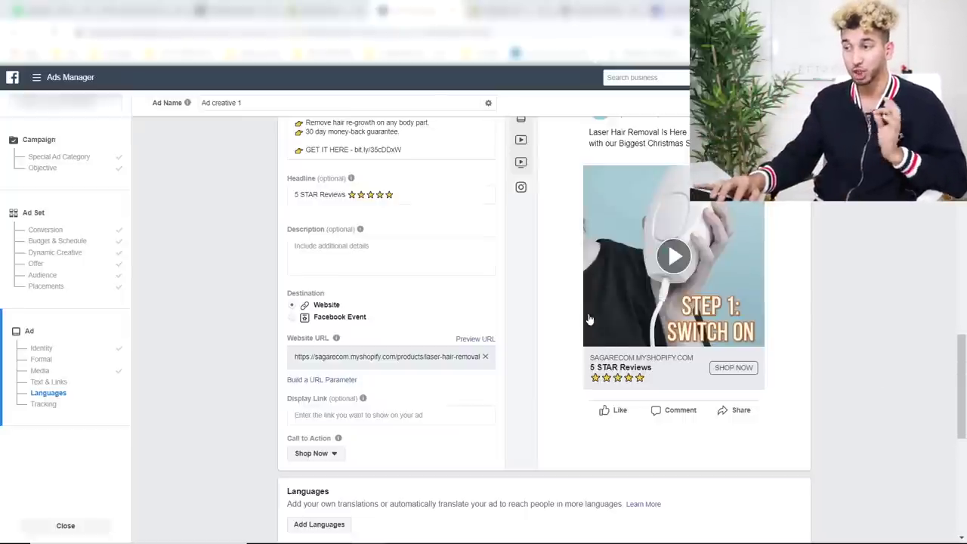
{"action": "scroll", "coordinate": [550, 295], "scroll_direction": "up", "scroll_amount": 5}
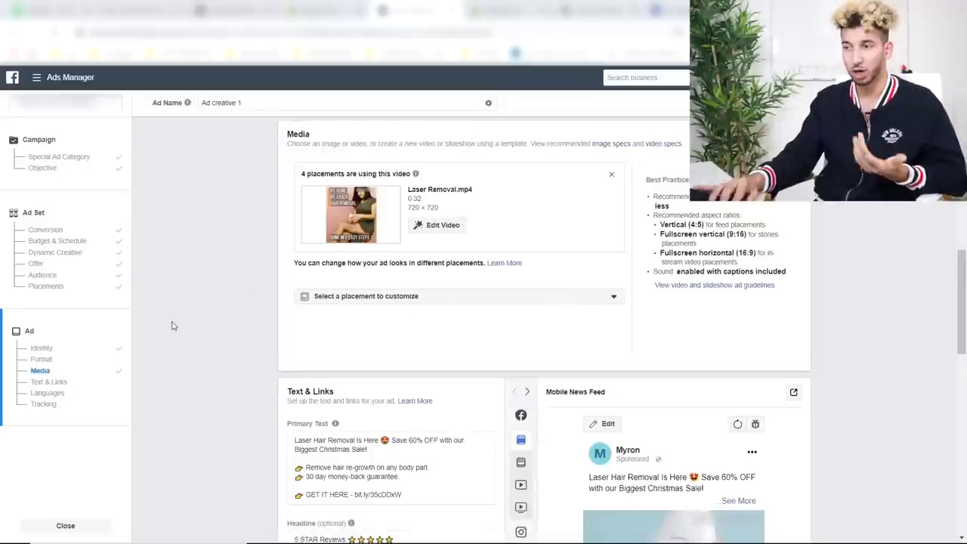
{"action": "scroll", "coordinate": [172, 326], "scroll_direction": "down", "scroll_amount": 8}
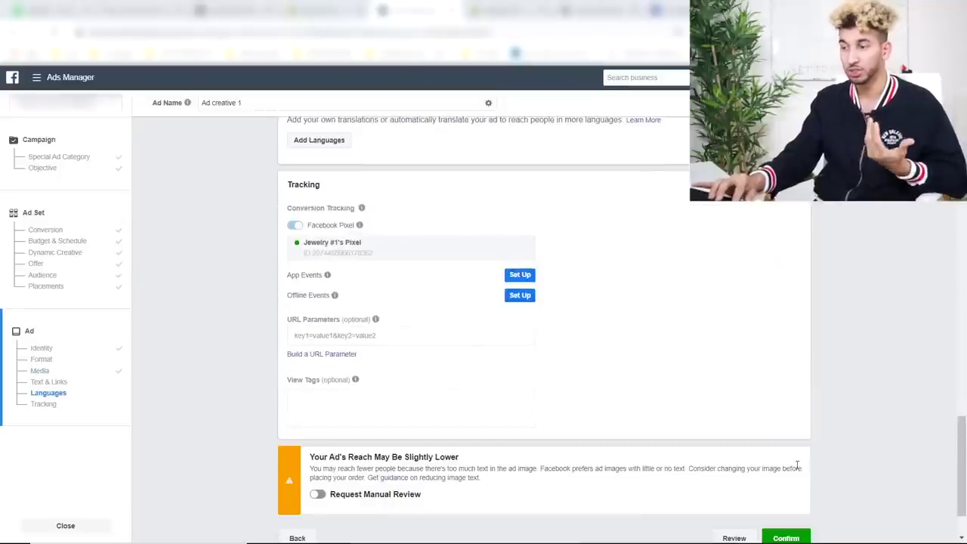
{"action": "scroll", "coordinate": [605, 468], "scroll_direction": "down", "scroll_amount": 2}
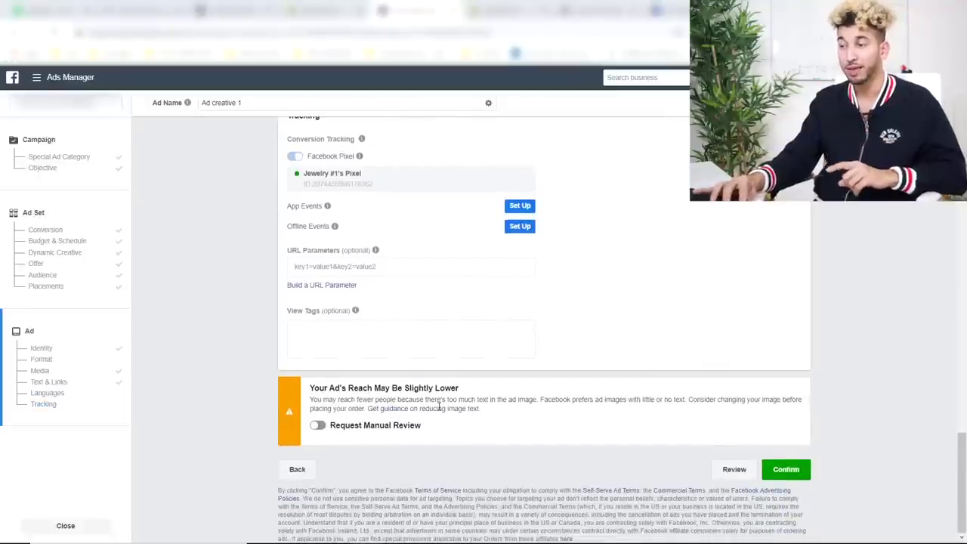
{"action": "left_click_drag", "start_coordinate": [440, 408], "coordinate": [473, 399]}
{"action": "left_click", "coordinate": [474, 401]}
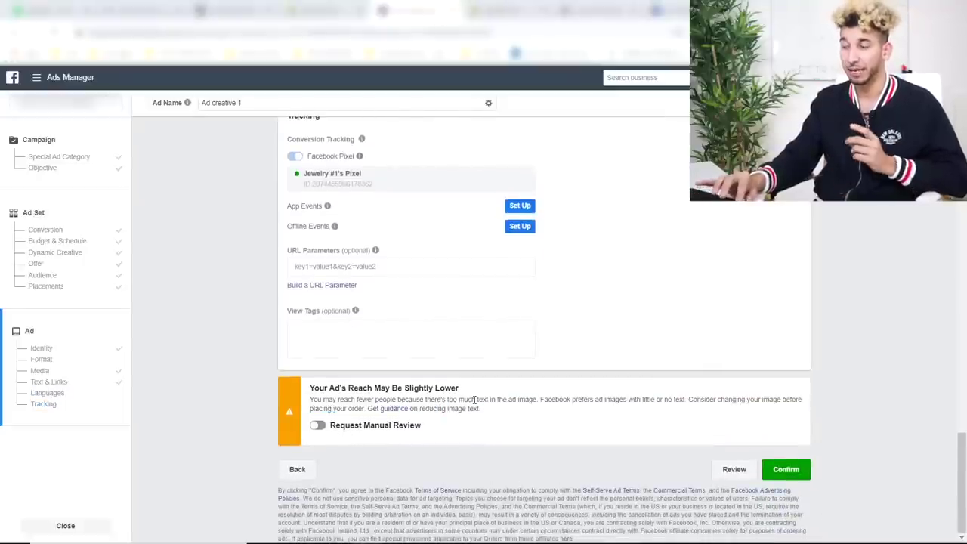
Step: Preview the closing customer-reviews part of the video in the ad preview
{"action": "scroll", "coordinate": [509, 410], "scroll_direction": "up", "scroll_amount": 10}
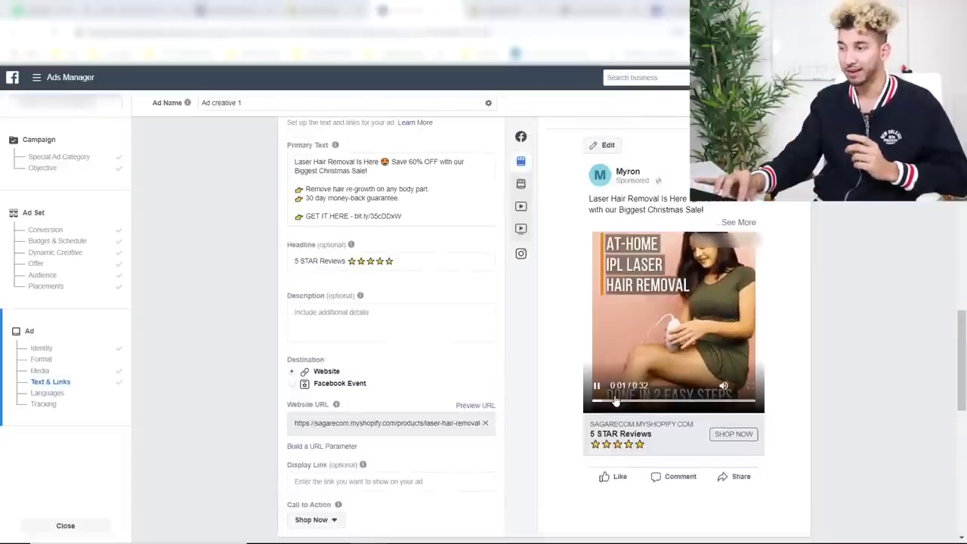
{"action": "left_click", "coordinate": [626, 404]}
{"action": "left_click_drag", "start_coordinate": [625, 404], "coordinate": [735, 404]}
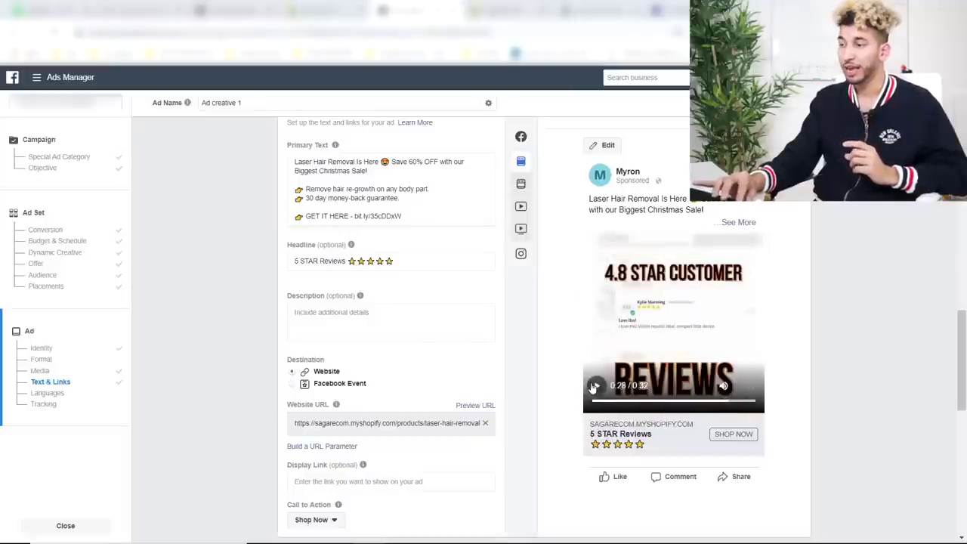
Step: Request a manual review of the ad image and confirm the ad for publishing
{"action": "scroll", "coordinate": [509, 434], "scroll_direction": "down", "scroll_amount": 10}
{"action": "left_click", "coordinate": [318, 426]}
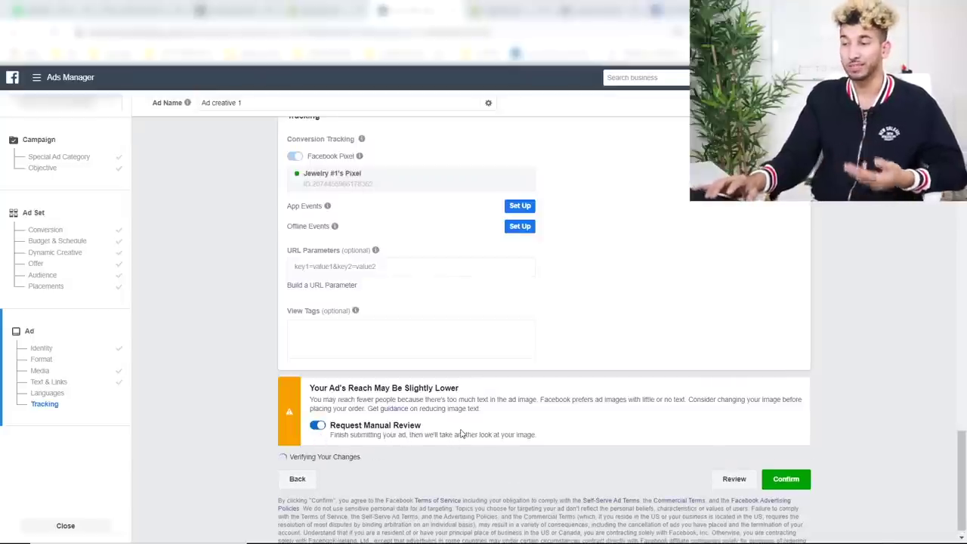
{"action": "left_click", "coordinate": [785, 470]}
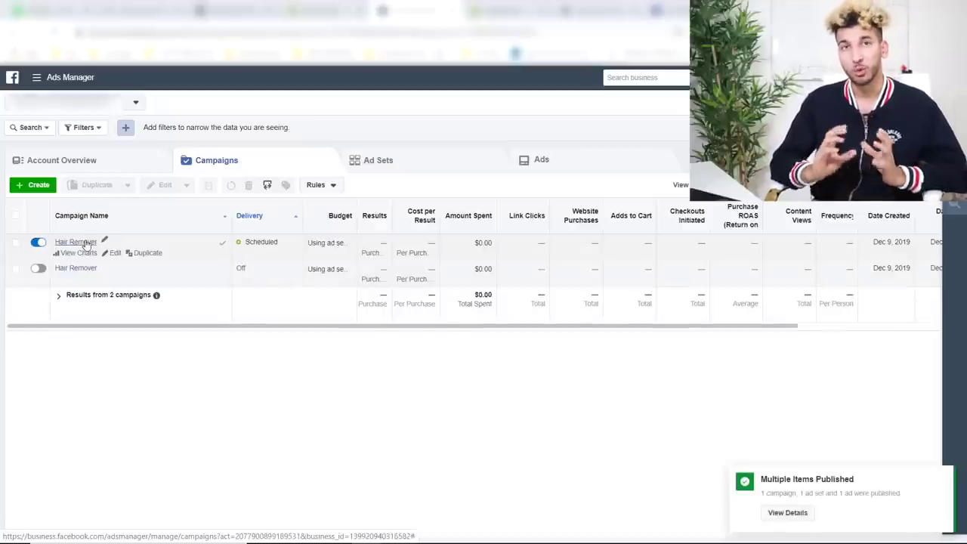
Step: In the scheduled Hair Remover campaign, duplicate the Hair removal ad set into the original campaign as 9 copies, excluding existing reactions, comments and shares
{"action": "left_click", "coordinate": [75, 242]}
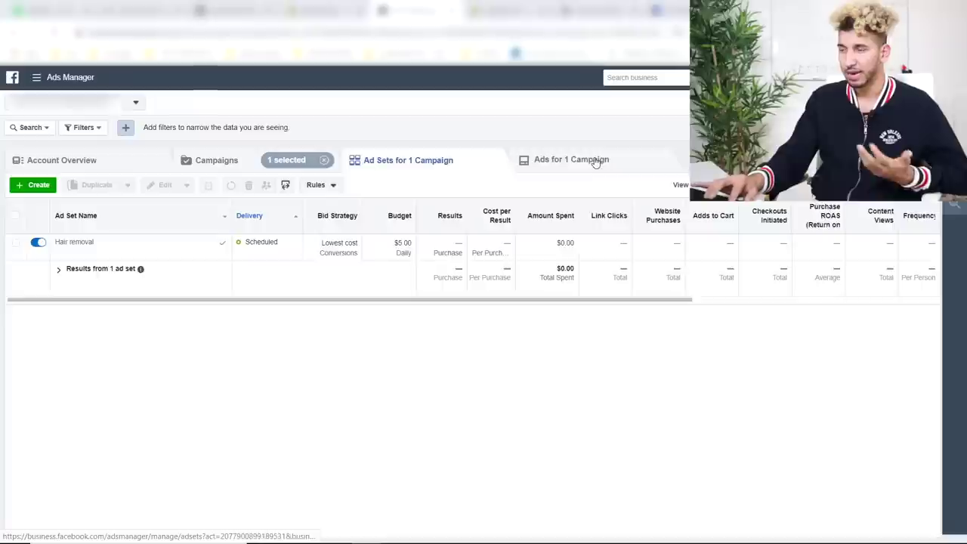
{"action": "left_click", "coordinate": [559, 160]}
{"action": "left_click", "coordinate": [413, 164]}
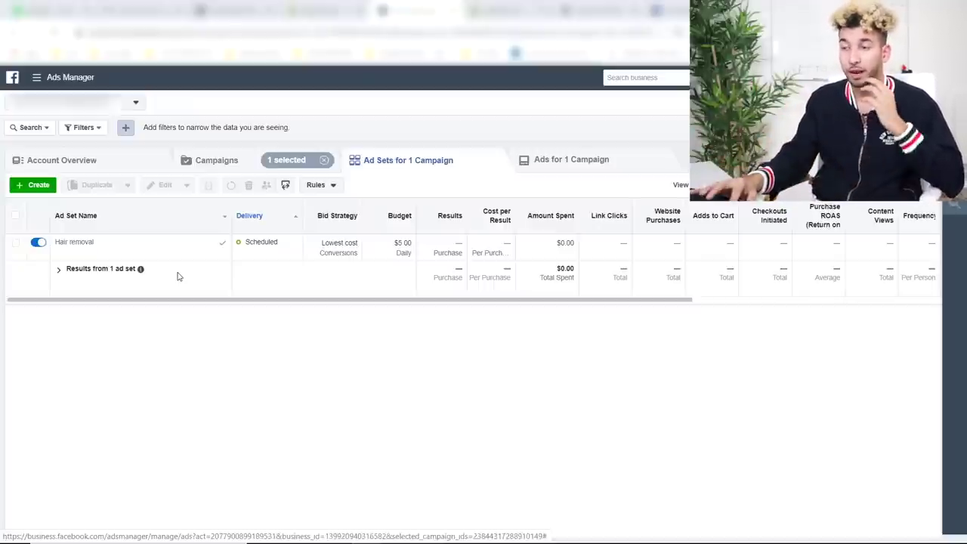
{"action": "mouse_move", "coordinate": [155, 254]}
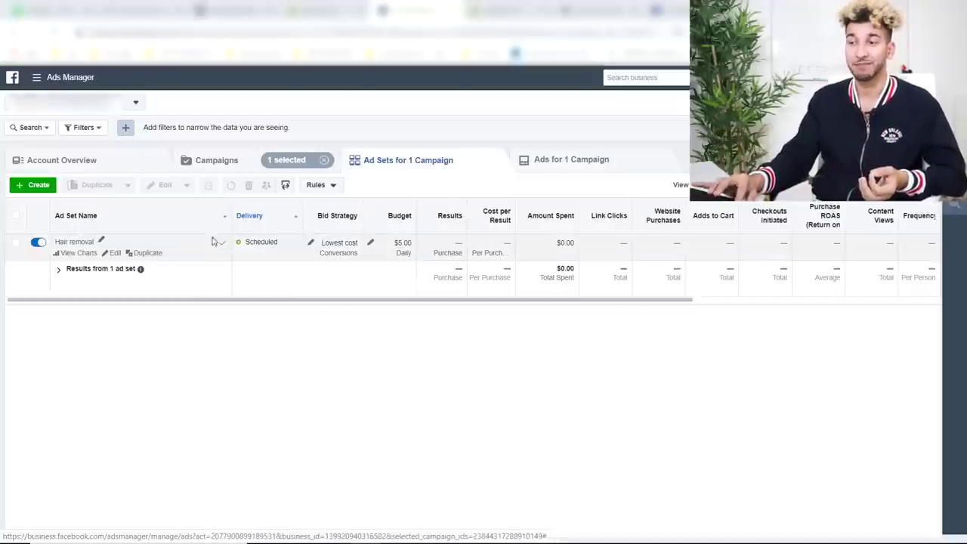
{"action": "left_click", "coordinate": [150, 253]}
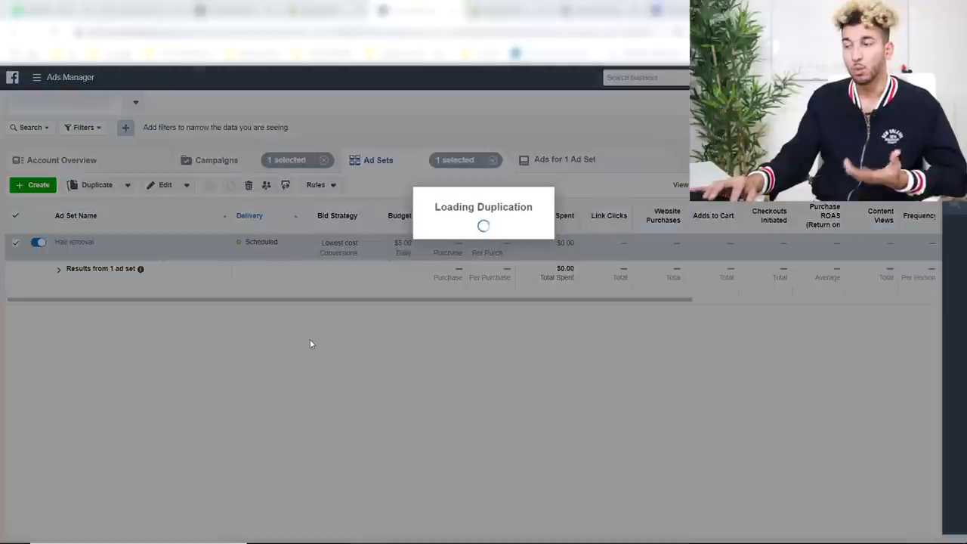
{"action": "double_click", "coordinate": [329, 319]}
{"action": "type", "text": "9"}
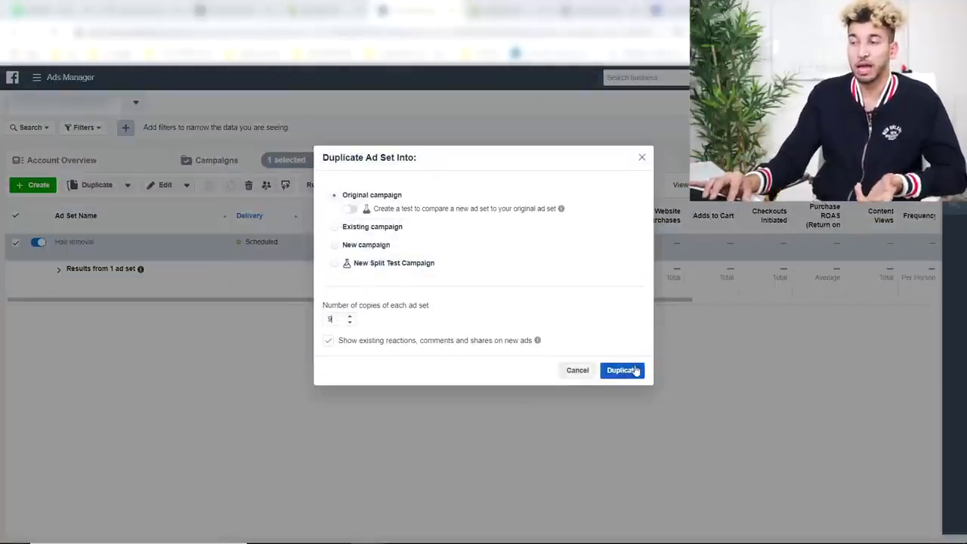
{"action": "left_click", "coordinate": [452, 340]}
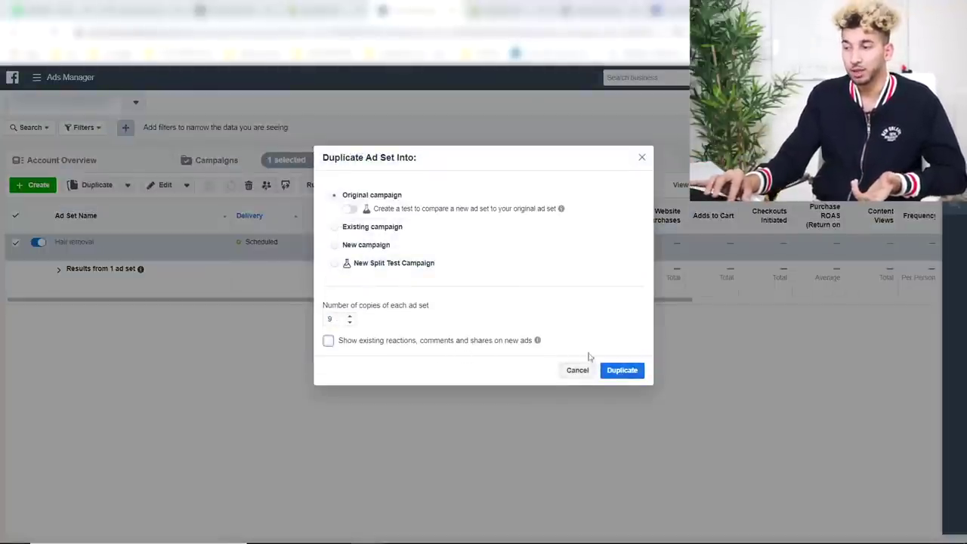
{"action": "left_click", "coordinate": [639, 370]}
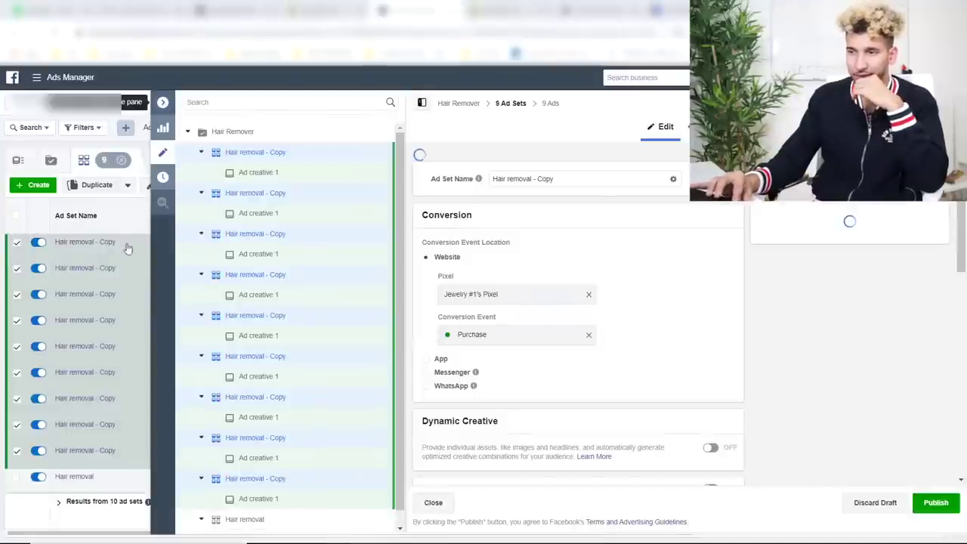
Step: Edit only the first Hair removal copy and replace its Hair removal interest with MAC Cosmetics in the detailed targeting
{"action": "left_click", "coordinate": [162, 102]}
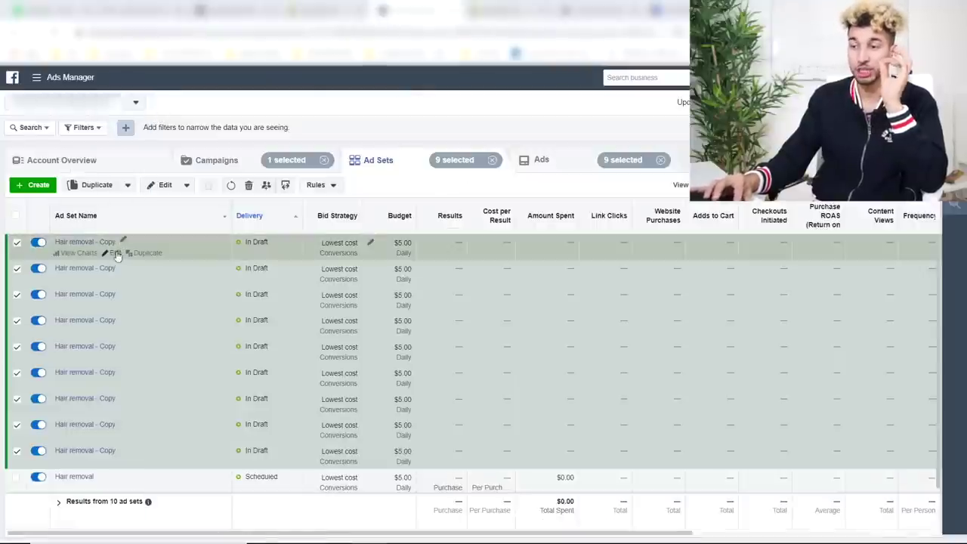
{"action": "left_click", "coordinate": [113, 253]}
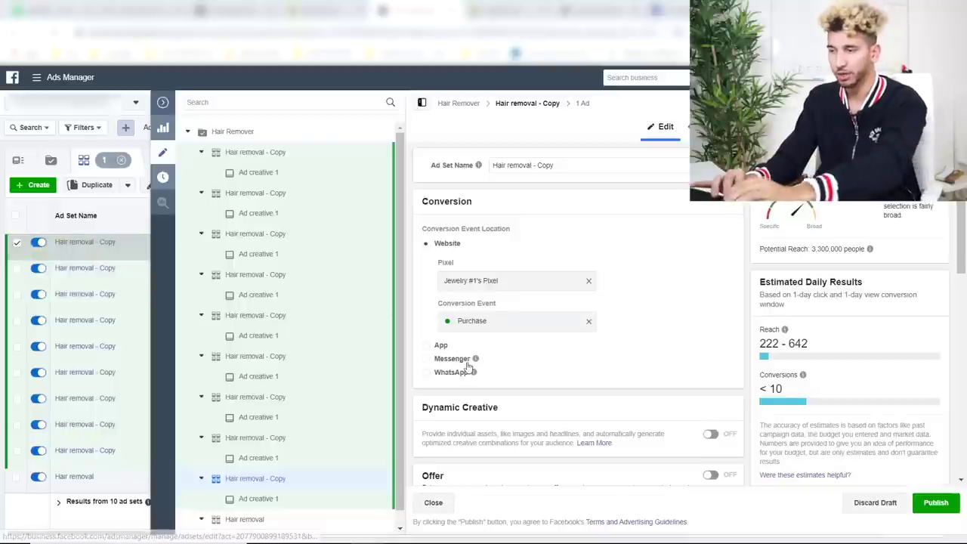
{"action": "scroll", "coordinate": [462, 395], "scroll_direction": "down", "scroll_amount": 6}
{"action": "scroll", "coordinate": [462, 395], "scroll_direction": "down", "scroll_amount": 5}
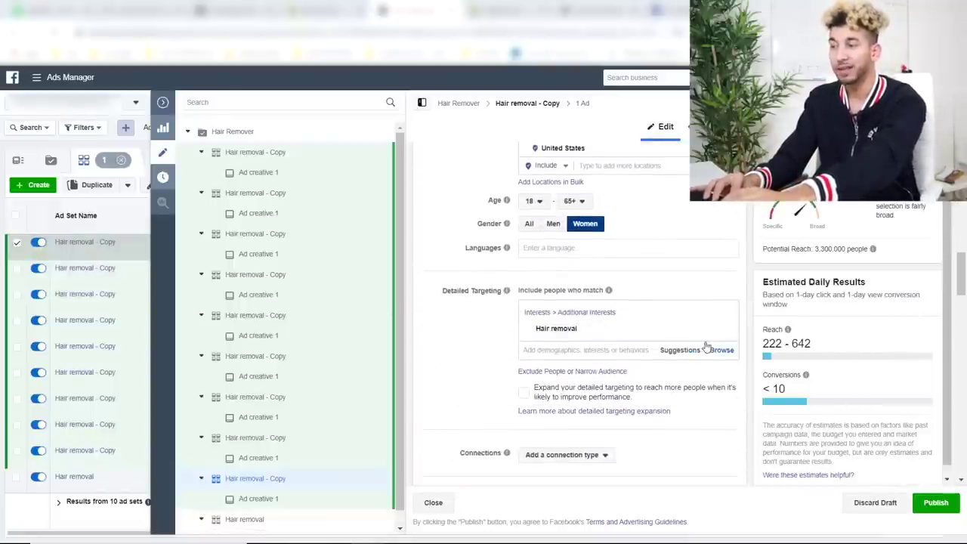
{"action": "mouse_move", "coordinate": [719, 334]}
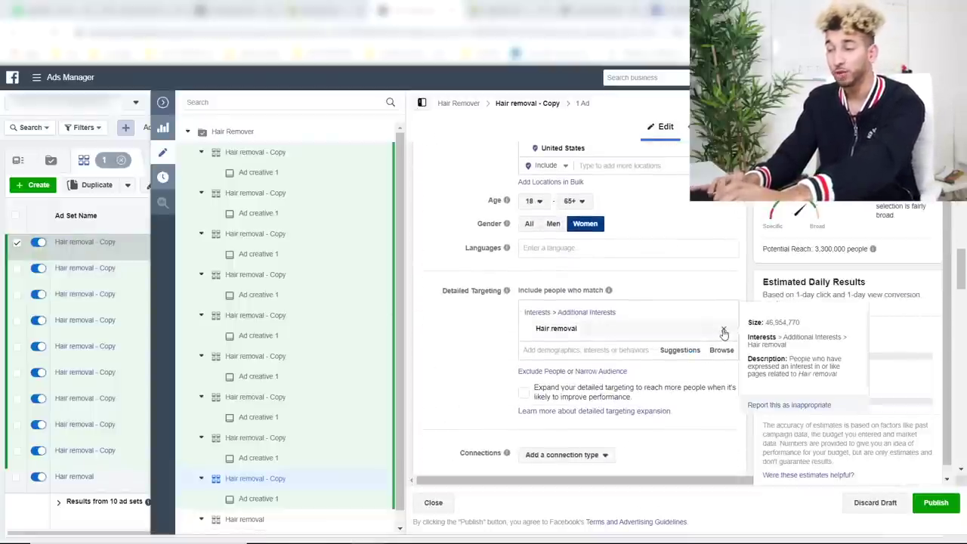
{"action": "left_click", "coordinate": [724, 333]}
{"action": "left_click", "coordinate": [550, 310]}
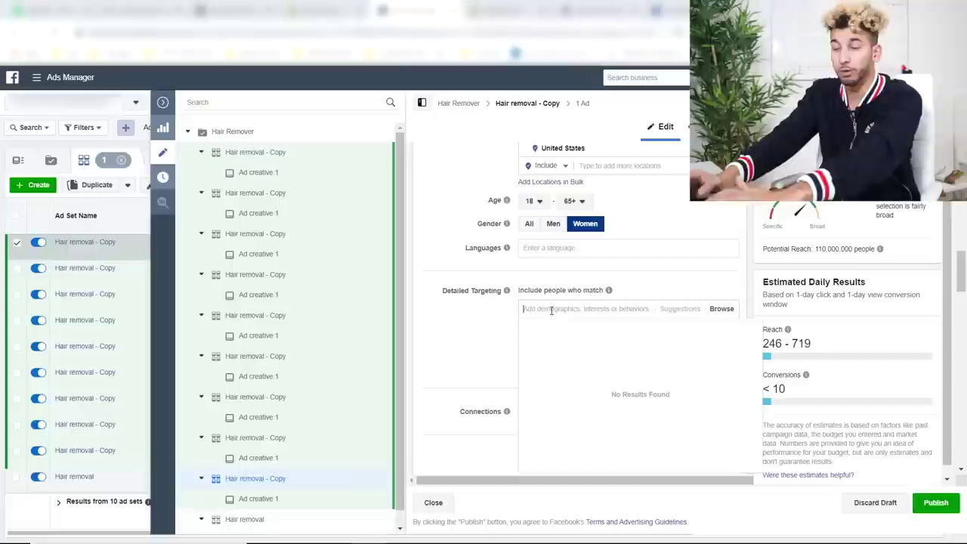
{"action": "type", "text": "mac"}
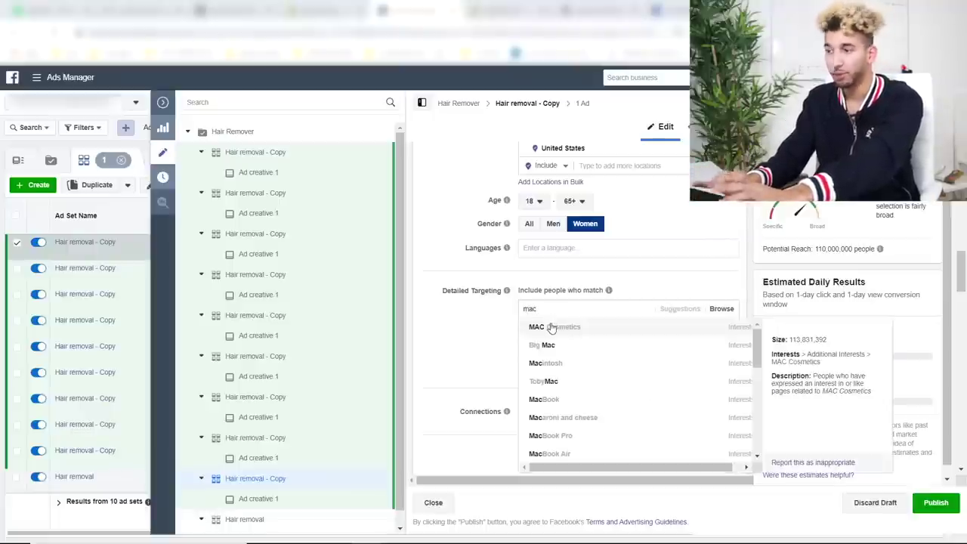
{"action": "left_click", "coordinate": [551, 329]}
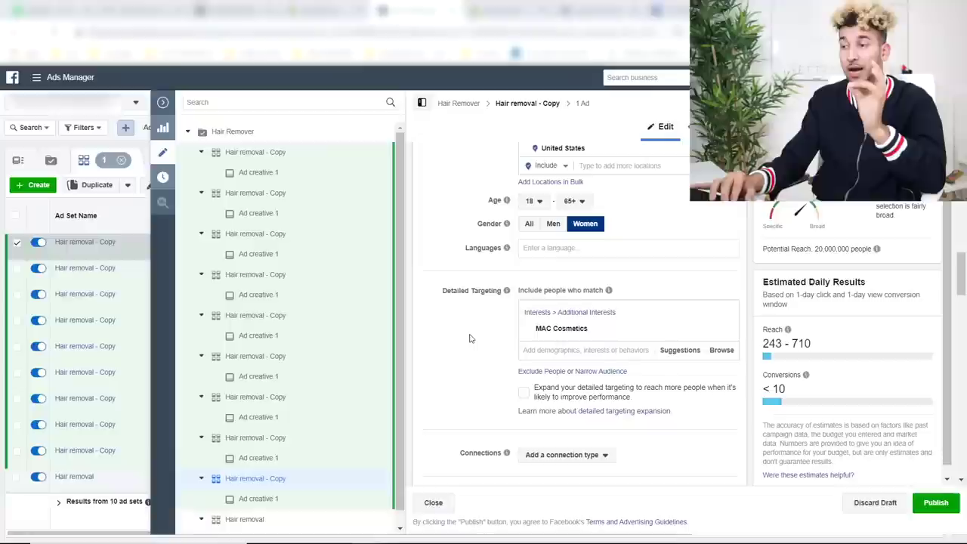
Step: Replace the MAC Cosmetics interest with Cosmetics, found by searching for "make up"
{"action": "scroll", "coordinate": [469, 338], "scroll_direction": "down", "scroll_amount": 1}
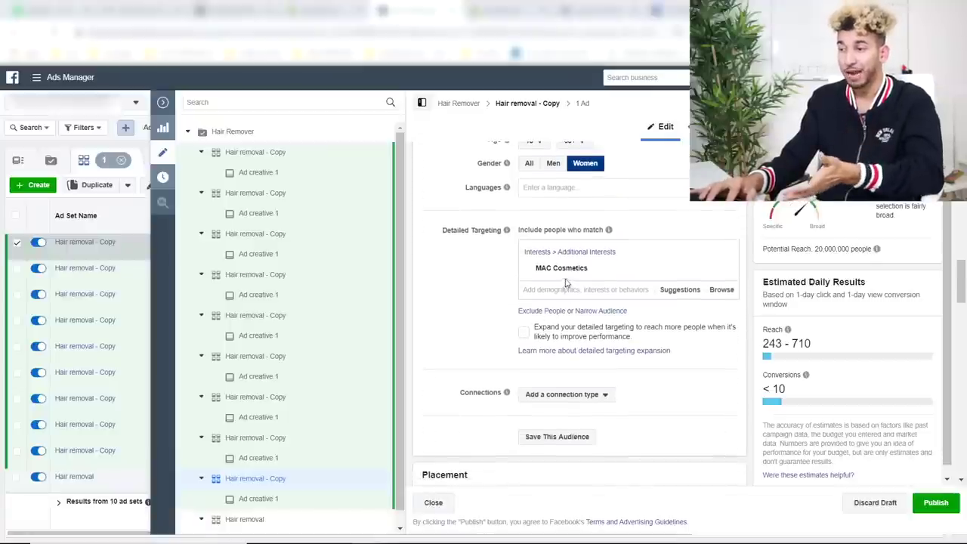
{"action": "mouse_move", "coordinate": [618, 278]}
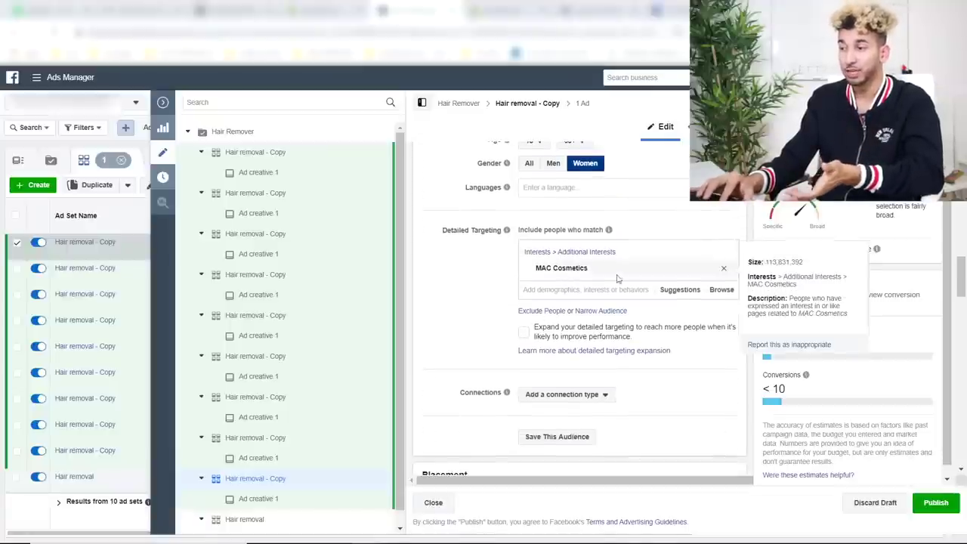
{"action": "left_click", "coordinate": [723, 270]}
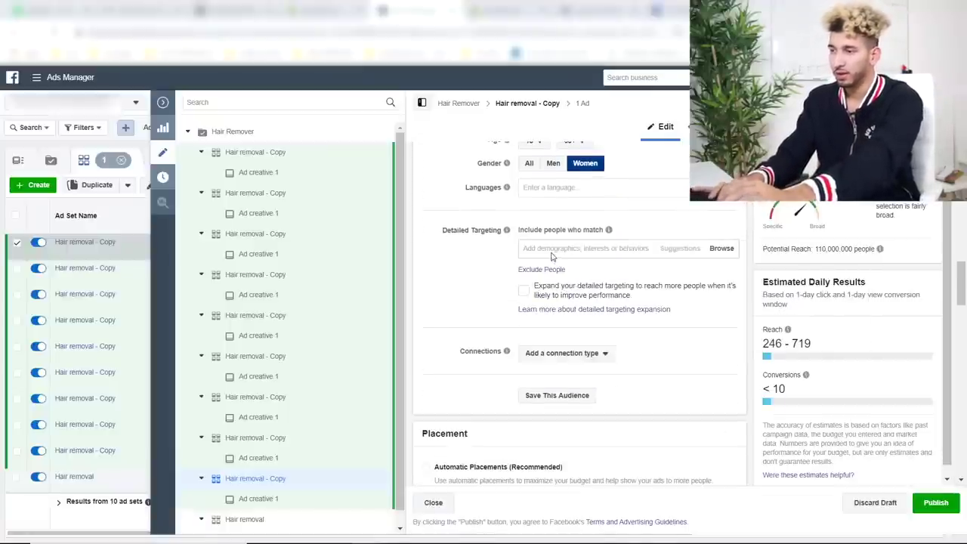
{"action": "type", "text": "make"}
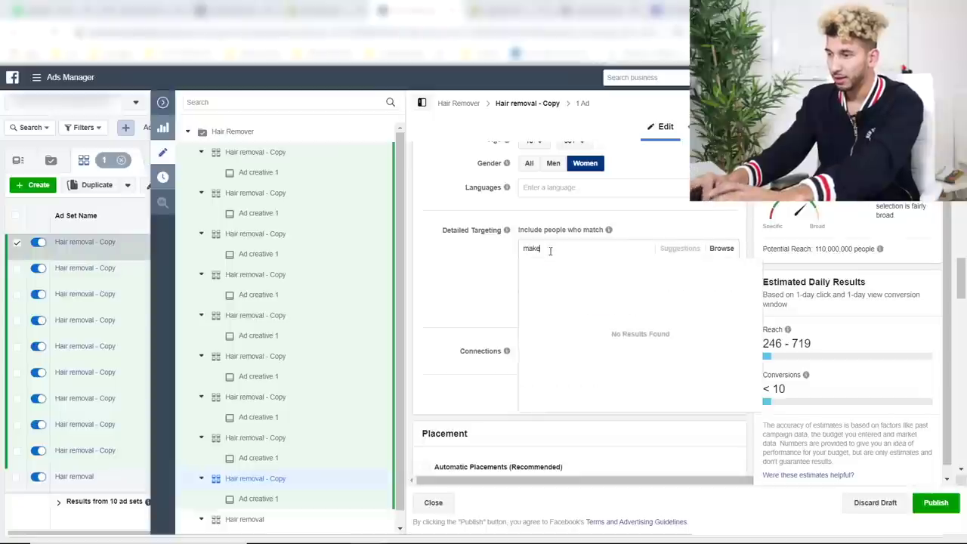
{"action": "type", "text": " up"}
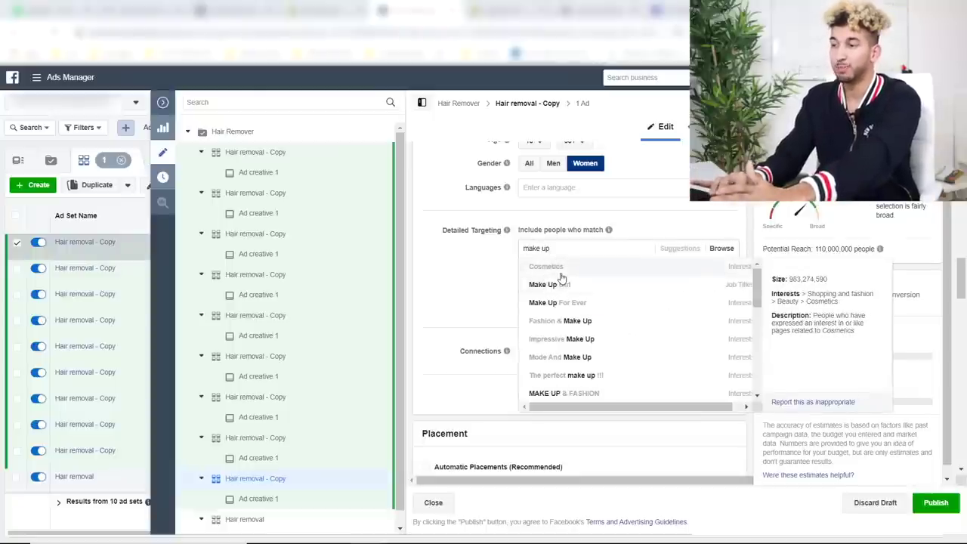
{"action": "left_click", "coordinate": [561, 270]}
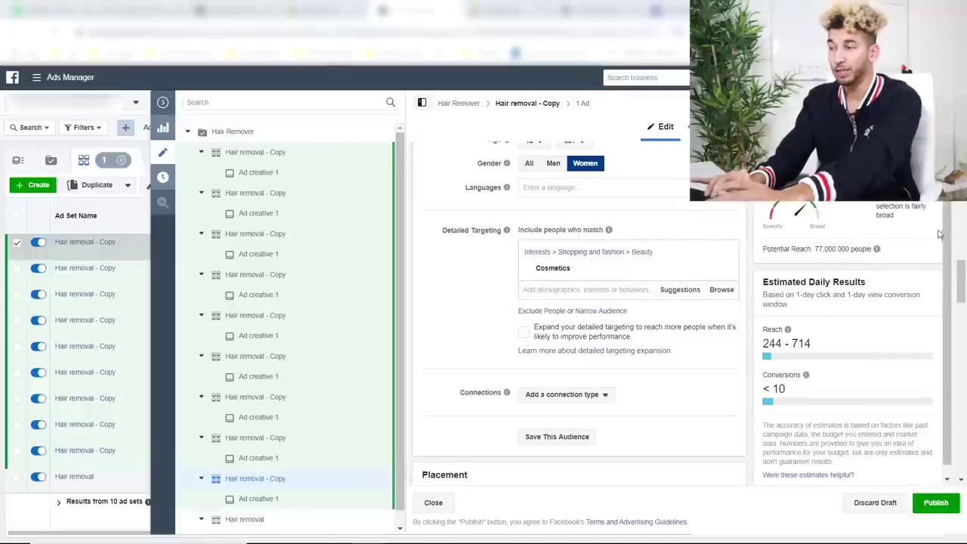
Step: Narrow the ad set's audience to people who must also match the Hair conditioner interest
{"action": "left_click", "coordinate": [607, 311]}
{"action": "left_click", "coordinate": [562, 327]}
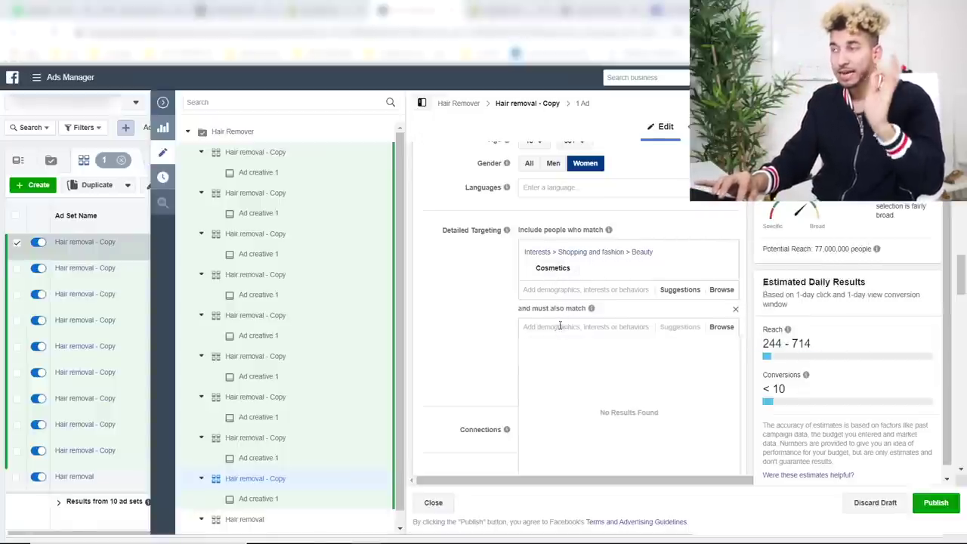
{"action": "type", "text": "hair cond"}
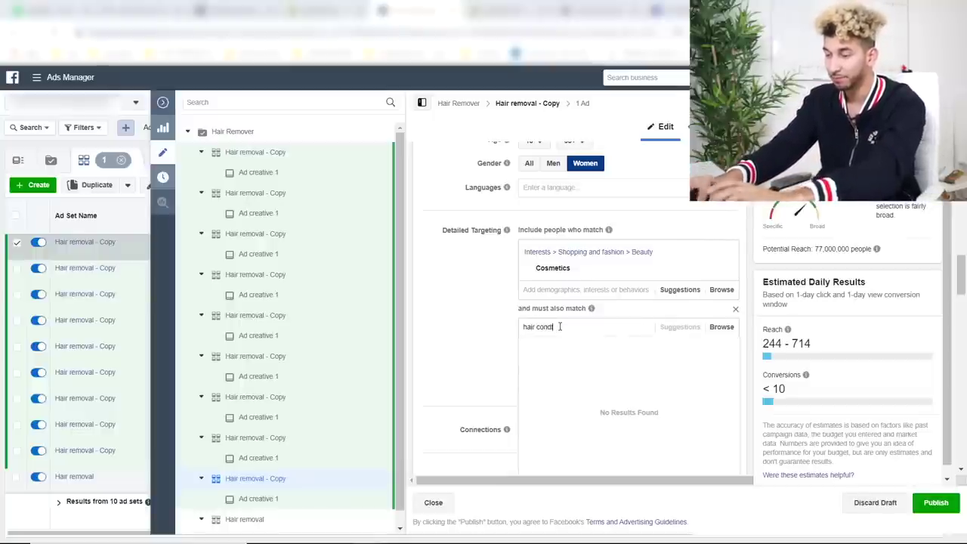
{"action": "type", "text": "ition"}
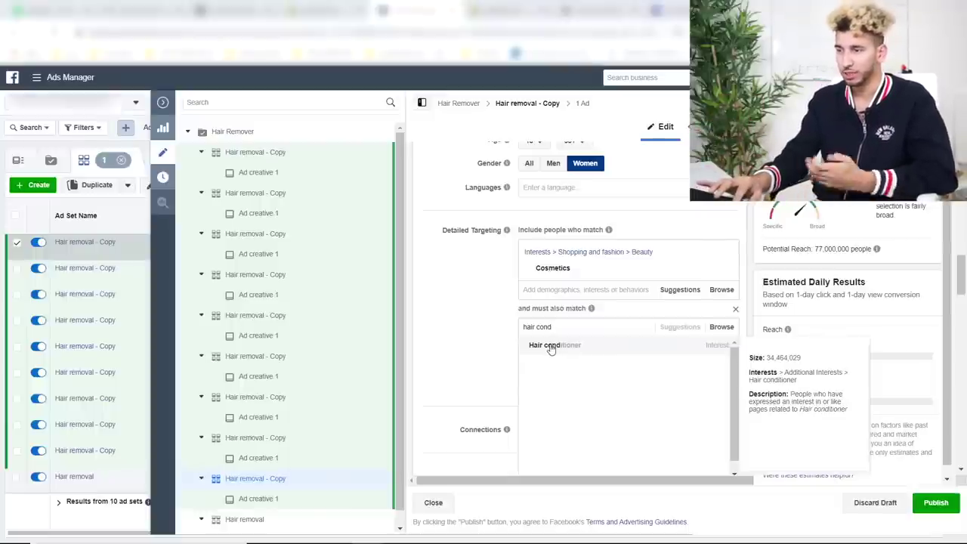
{"action": "left_click", "coordinate": [550, 346]}
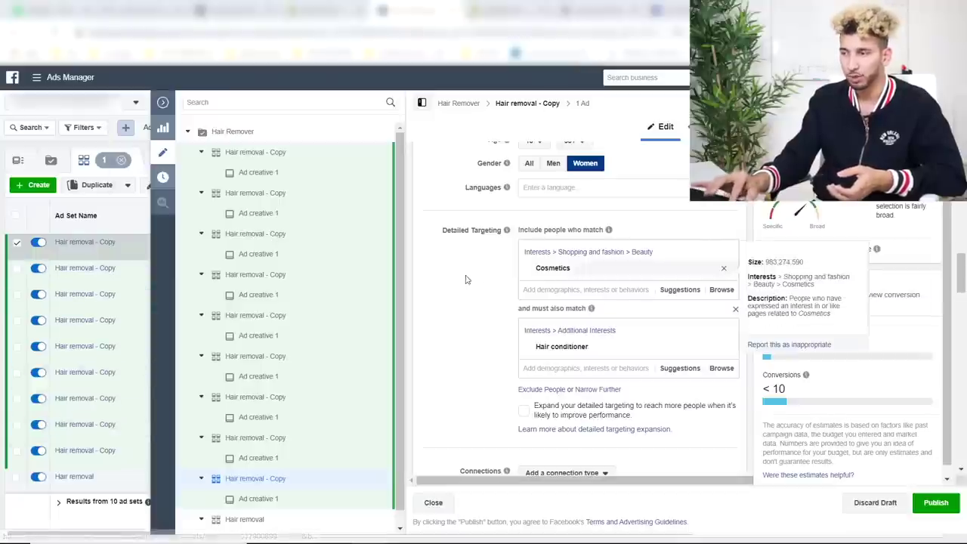
Step: Try adding the suggested Beautiful Skin interest alongside Cosmetics, and remove it again
{"action": "left_click", "coordinate": [671, 291]}
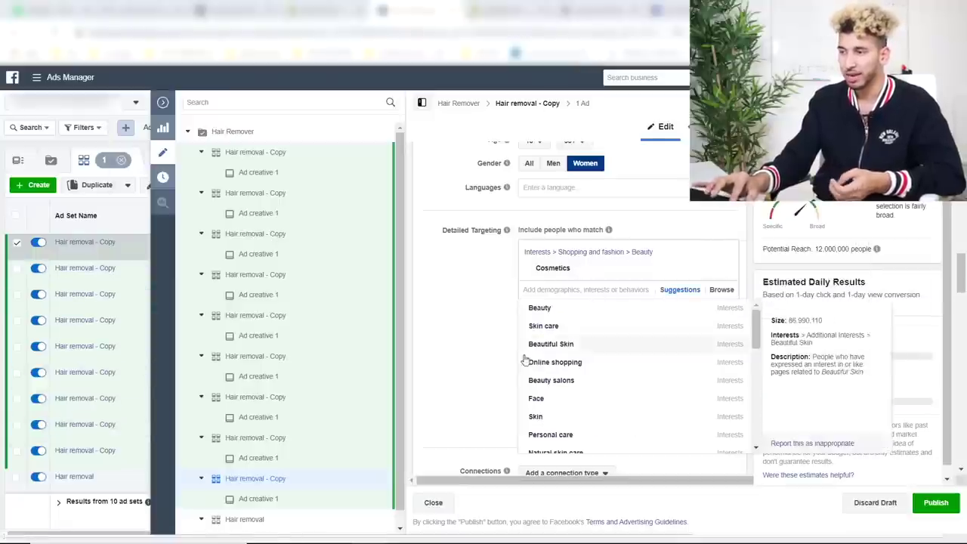
{"action": "left_click", "coordinate": [556, 350]}
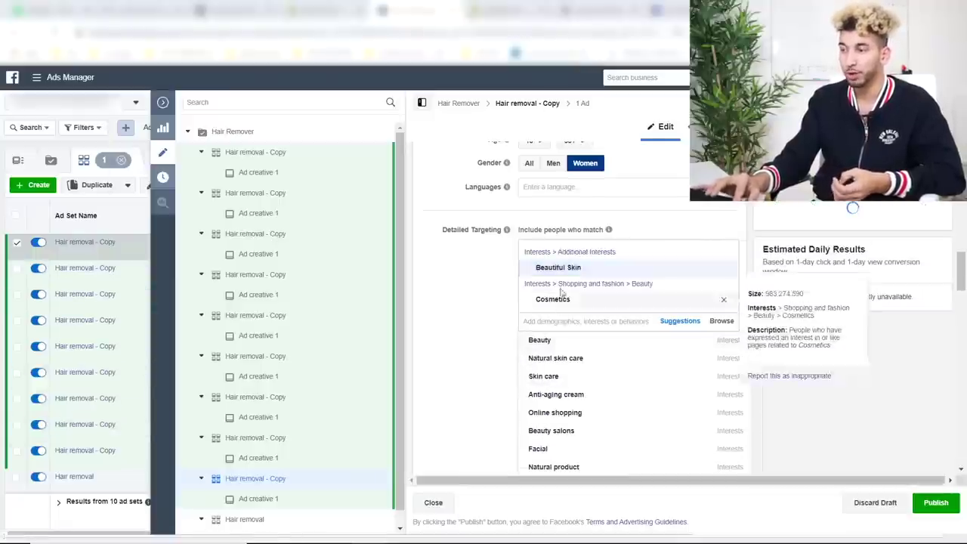
{"action": "mouse_move", "coordinate": [726, 270]}
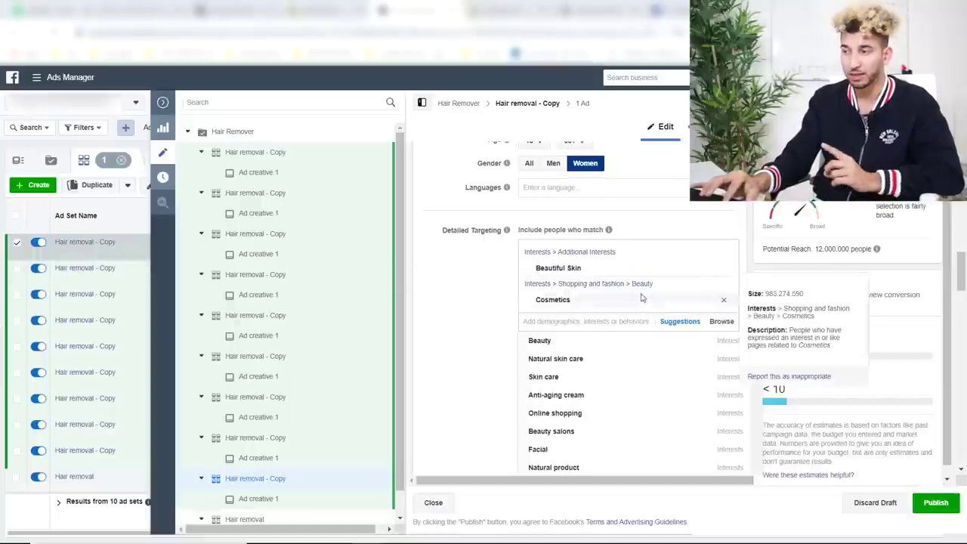
{"action": "left_click", "coordinate": [725, 271]}
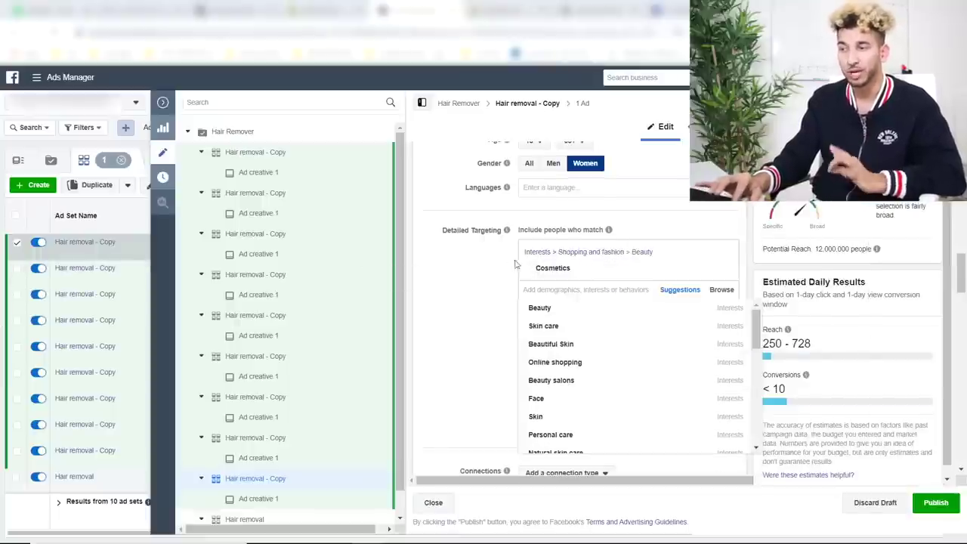
{"action": "left_click", "coordinate": [494, 262]}
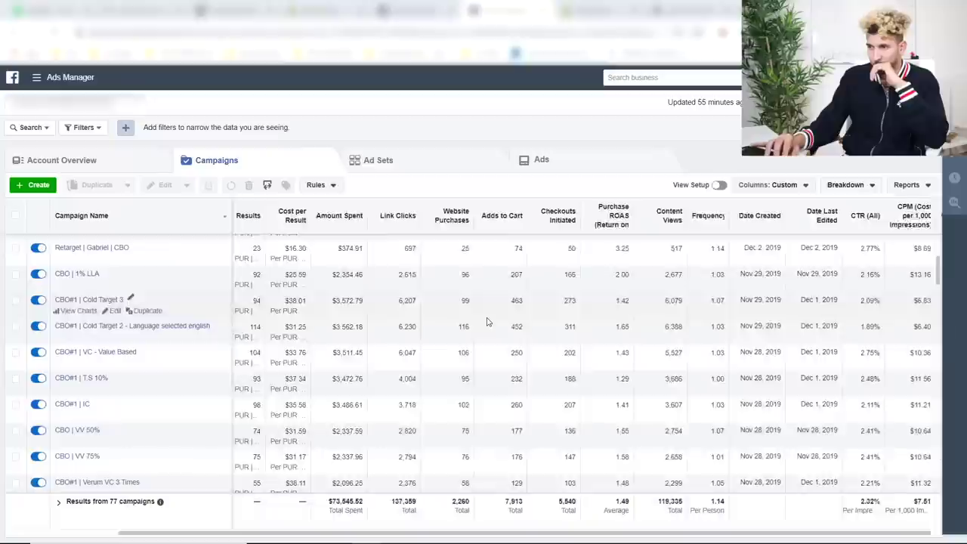
Step: Examine the results of the active CBO campaigns and the total amount spent in the other ad account
{"action": "scroll", "coordinate": [440, 300], "scroll_direction": "up", "scroll_amount": 1}
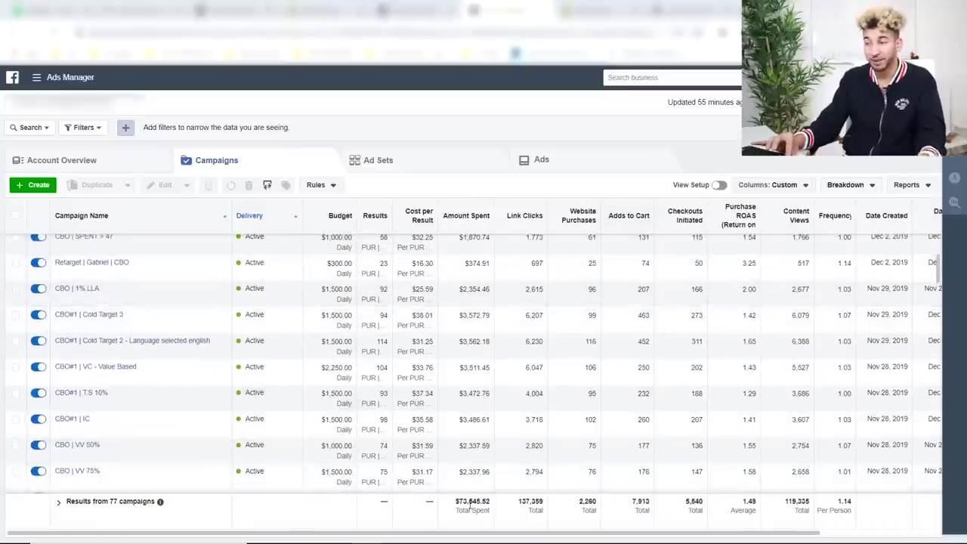
{"action": "left_click_drag", "start_coordinate": [456, 504], "coordinate": [469, 503]}
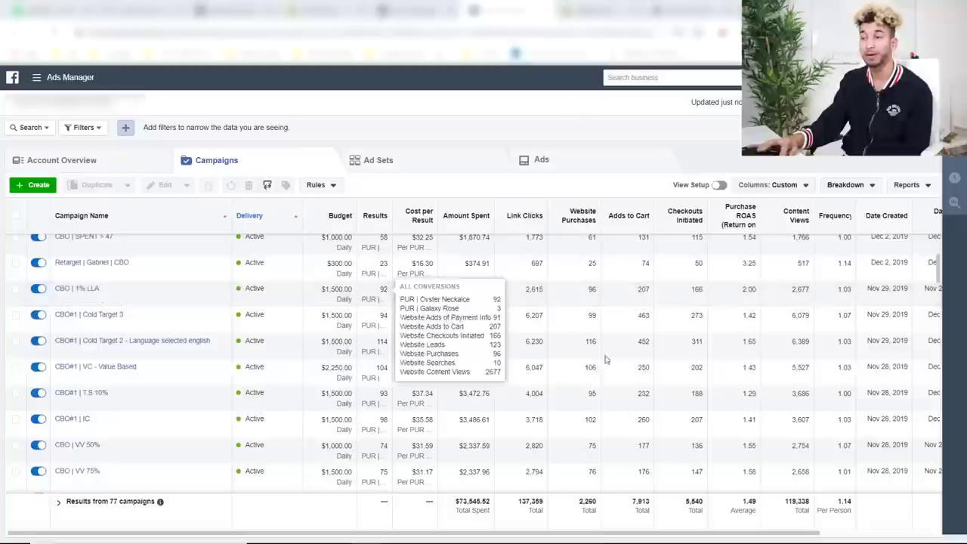
Step: Examine the campaigns' metrics through CTR and CPM, including the average purchase ROAS and total amount spent
{"action": "scroll", "coordinate": [878, 389], "scroll_direction": "right", "scroll_amount": 3}
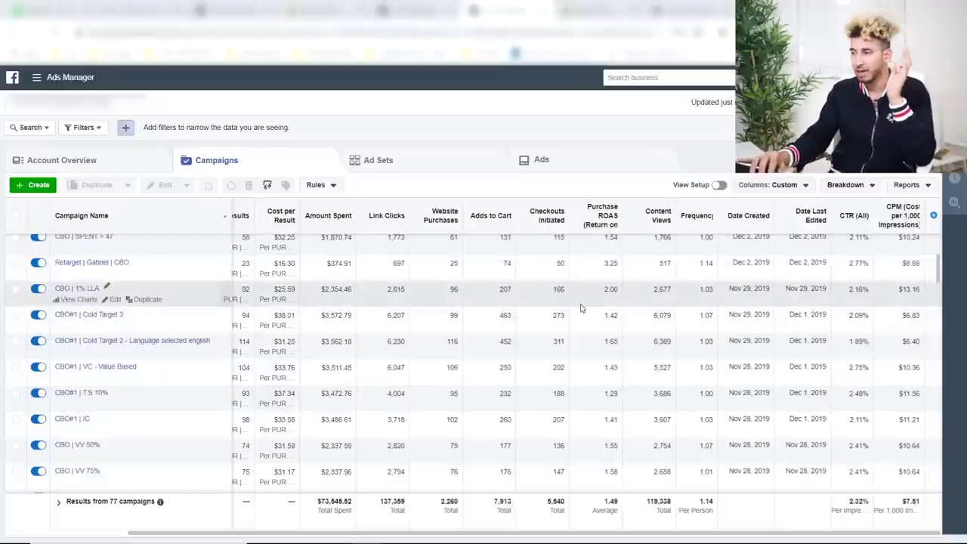
{"action": "scroll", "coordinate": [581, 307], "scroll_direction": "left", "scroll_amount": 2}
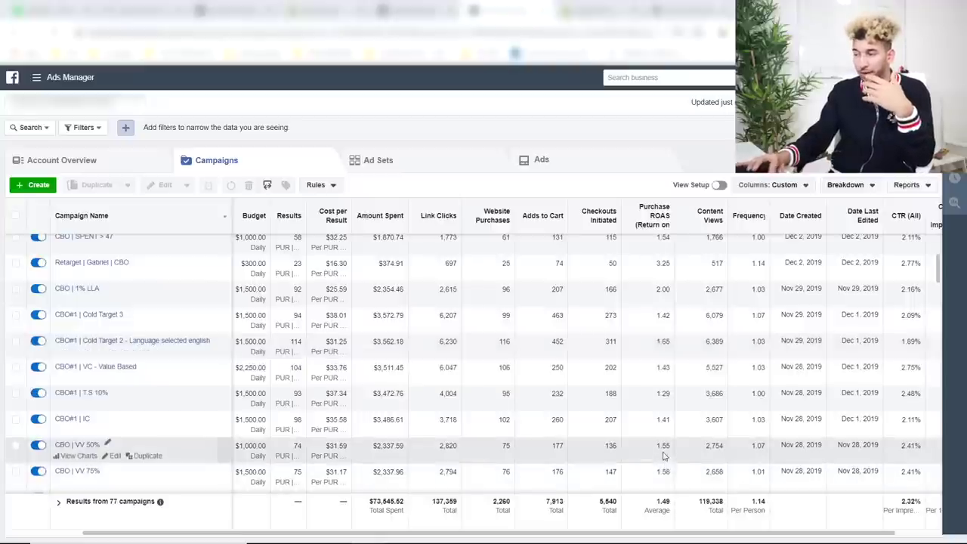
{"action": "double_click", "coordinate": [665, 502]}
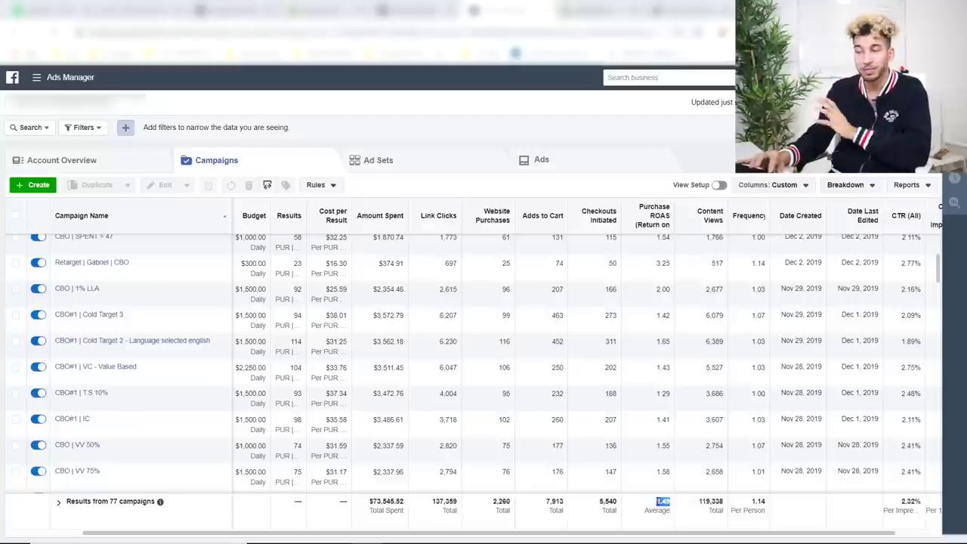
{"action": "left_click_drag", "start_coordinate": [370, 502], "coordinate": [380, 502]}
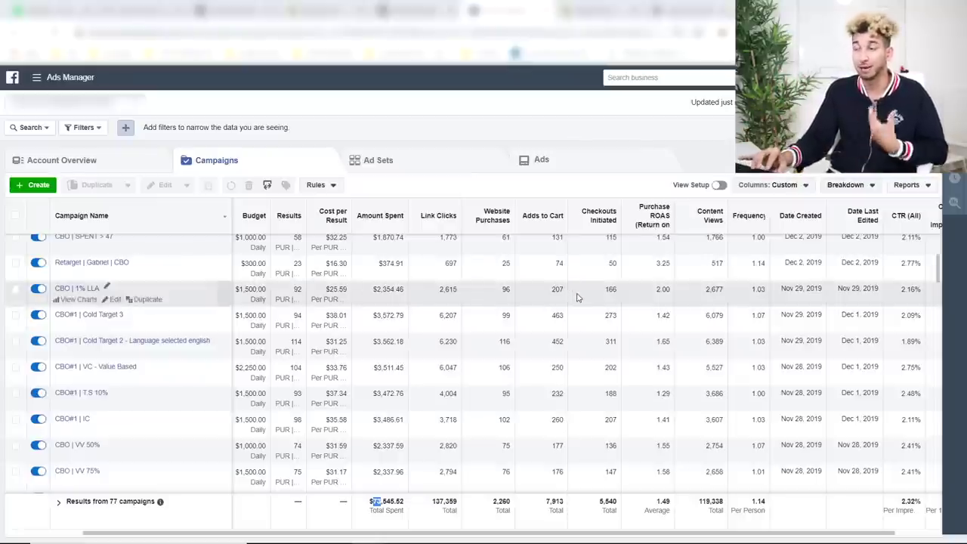
Step: Open the column customization for the campaigns table and search the available metrics for "ctr"
{"action": "scroll", "coordinate": [634, 352], "scroll_direction": "right", "scroll_amount": 2}
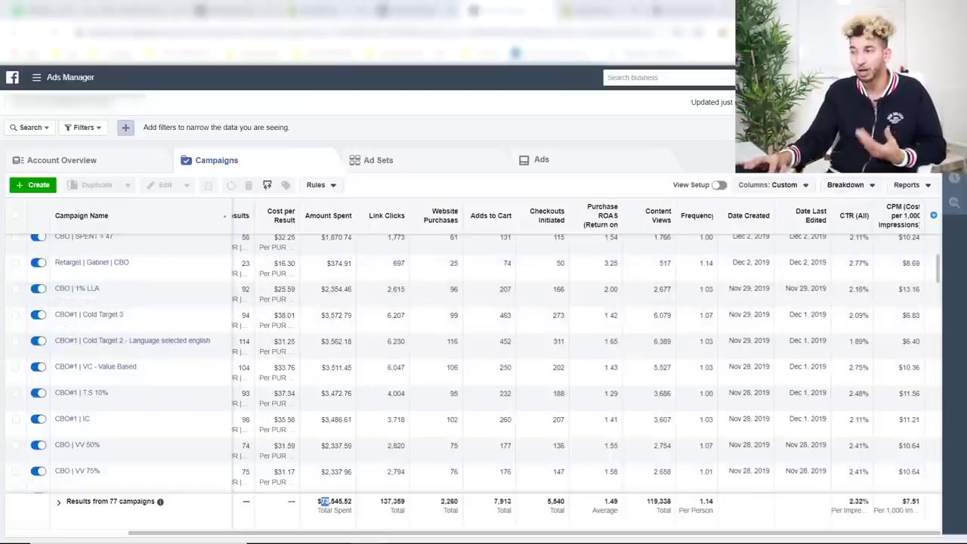
{"action": "left_click", "coordinate": [771, 184]}
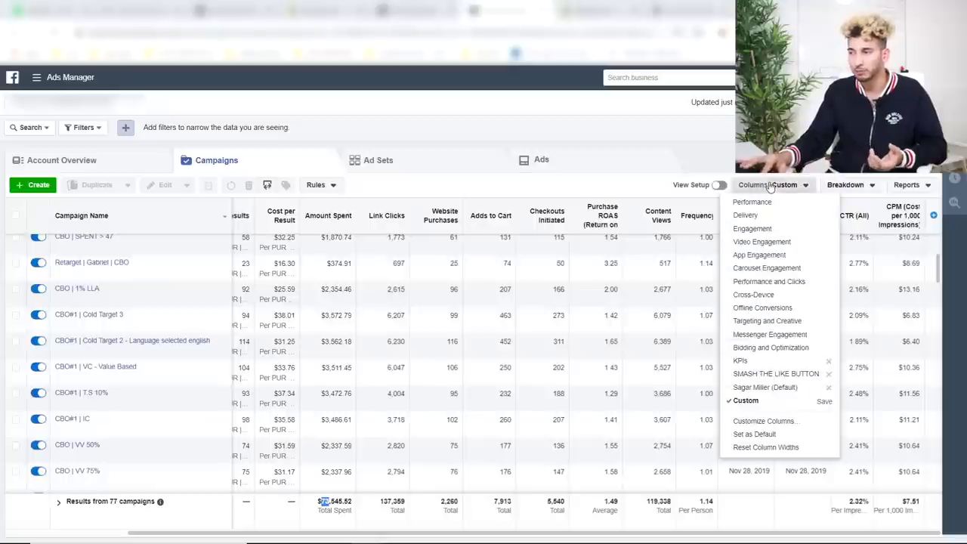
{"action": "left_click", "coordinate": [749, 421]}
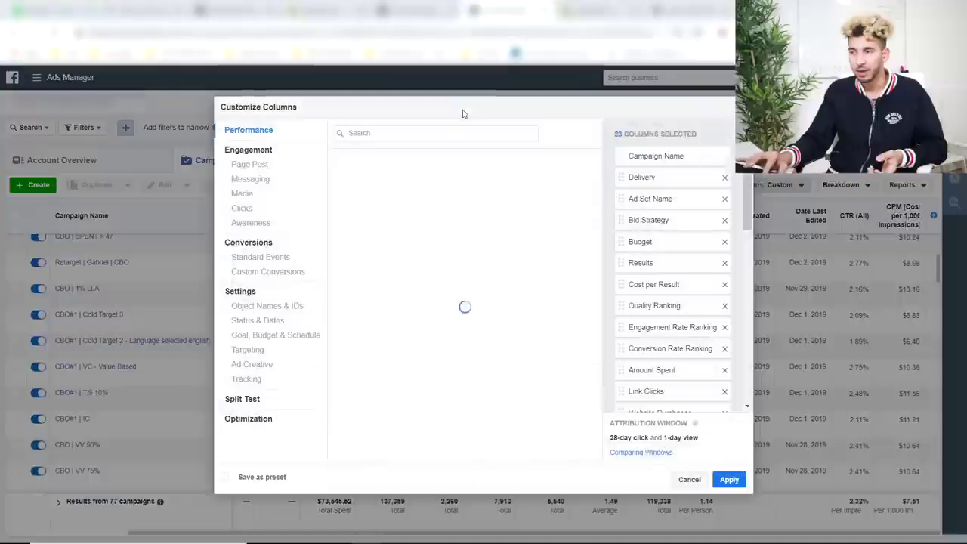
{"action": "left_click", "coordinate": [389, 132]}
{"action": "type", "text": "ctr"}
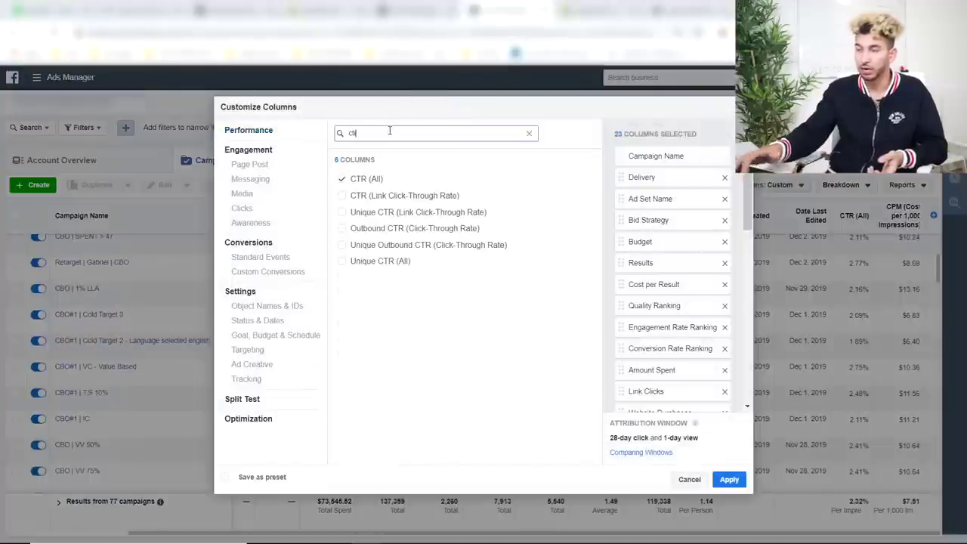